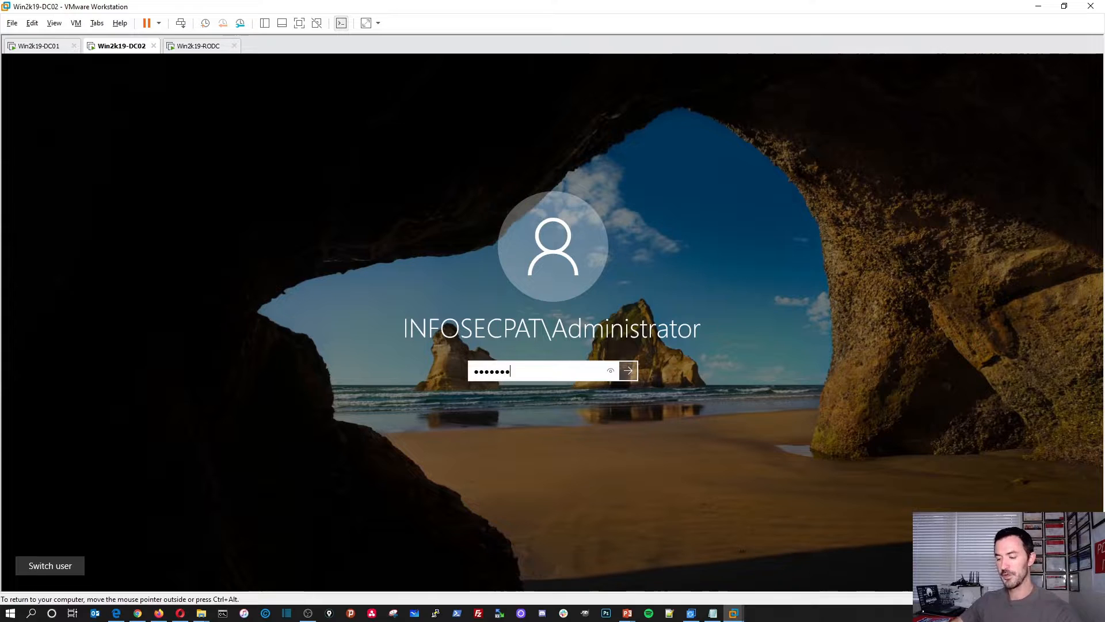
# Step: Sign in to DC02, switch to the Win2k19-RODC machine and move the slide deck aside
pyautogui.press('Return')
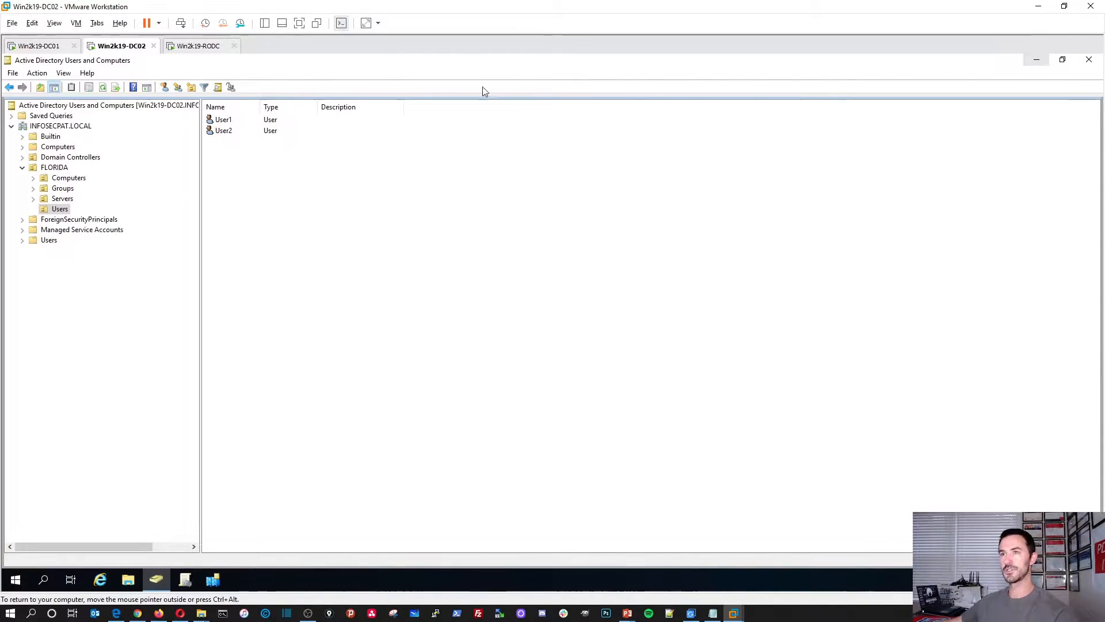
pyautogui.click(196, 49)
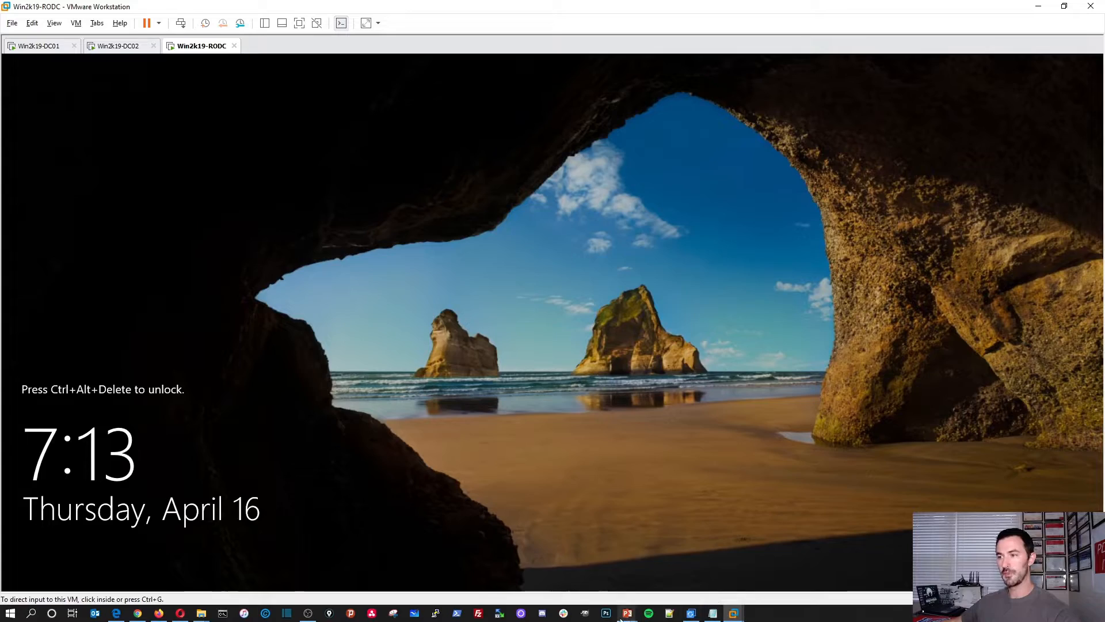
pyautogui.moveTo(627, 613)
pyautogui.click(684, 541)
pyautogui.moveTo(663, 11); pyautogui.dragTo(1104, 6)
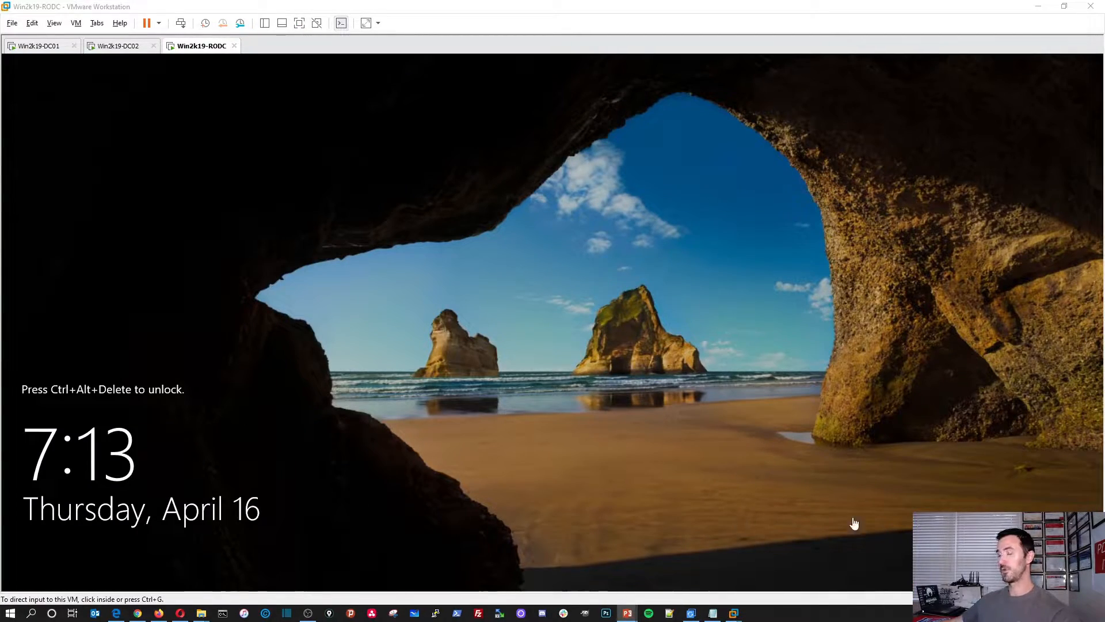
pyautogui.click(485, 383)
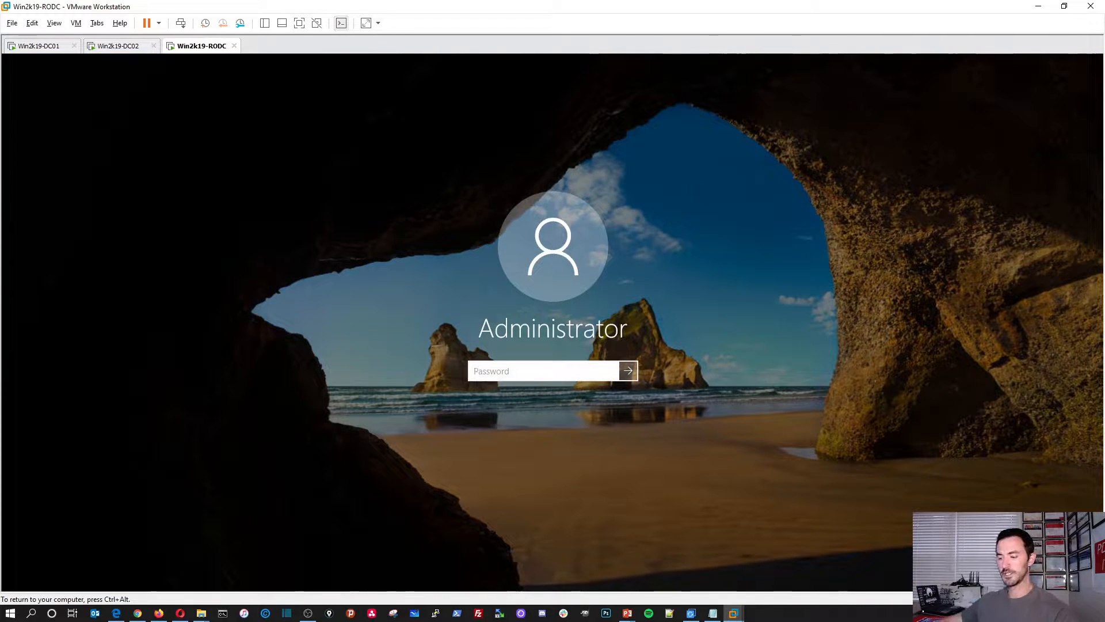
# Step: Sign in to Win2k19-RODC with the Administrator password and refocus the VM window
pyautogui.write('•••••••••••••')
pyautogui.press('Return')
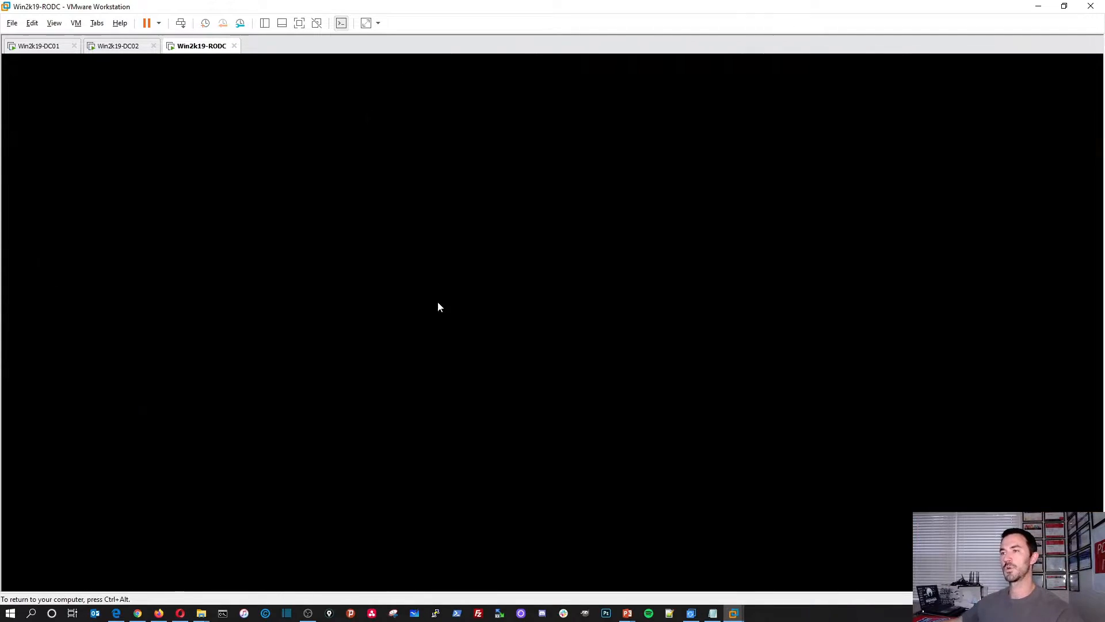
pyautogui.hotkey('ctrl', 'alt')
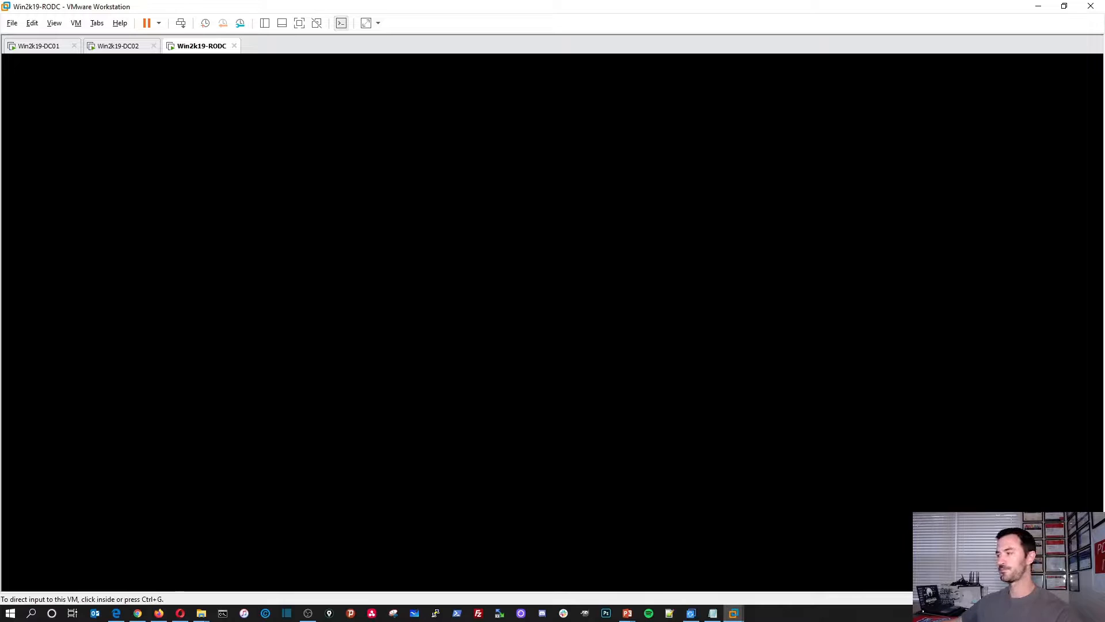
pyautogui.hotkey('alt', 'Tab')
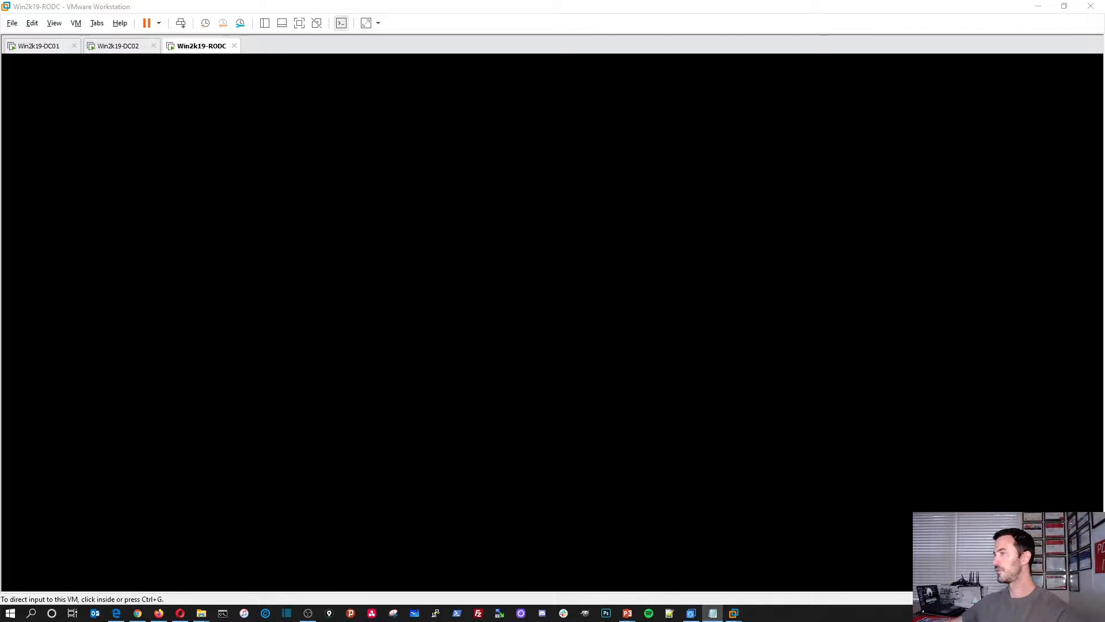
pyautogui.hotkey('alt', 'Tab')
pyautogui.click(542, 315)
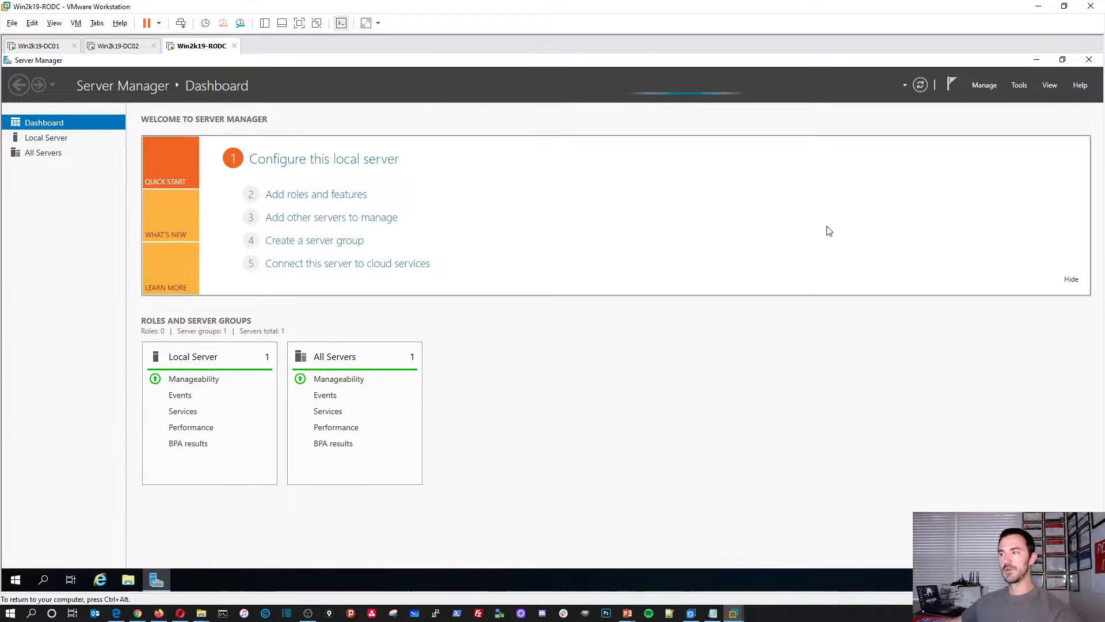
# Step: Go to the Local Server page and open the Ethernet0 network connections
pyautogui.click(44, 138)
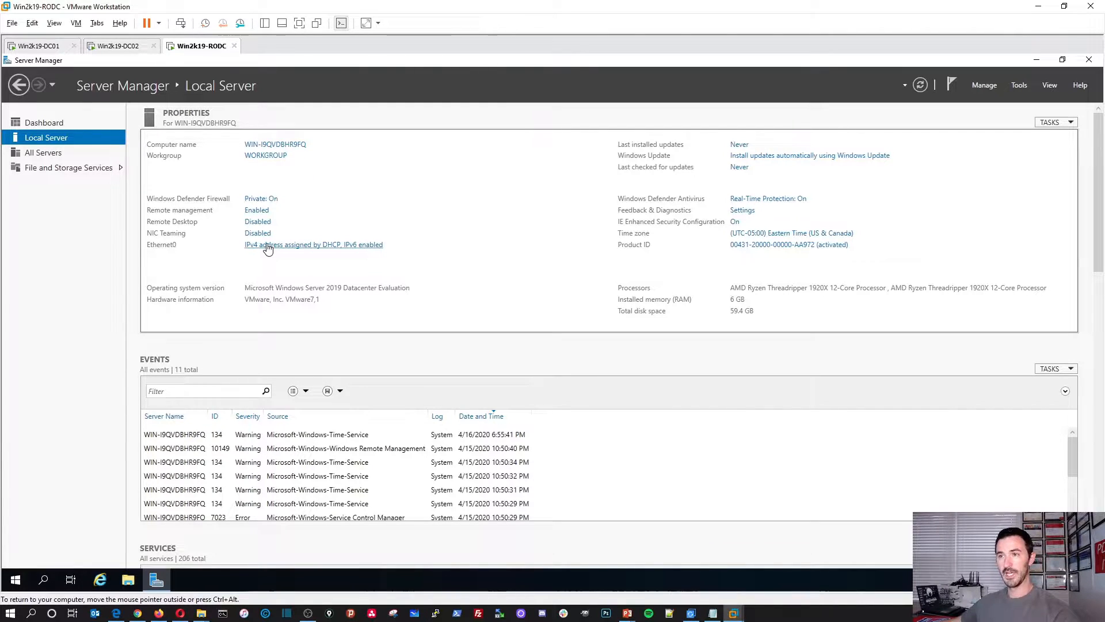
pyautogui.click(304, 251)
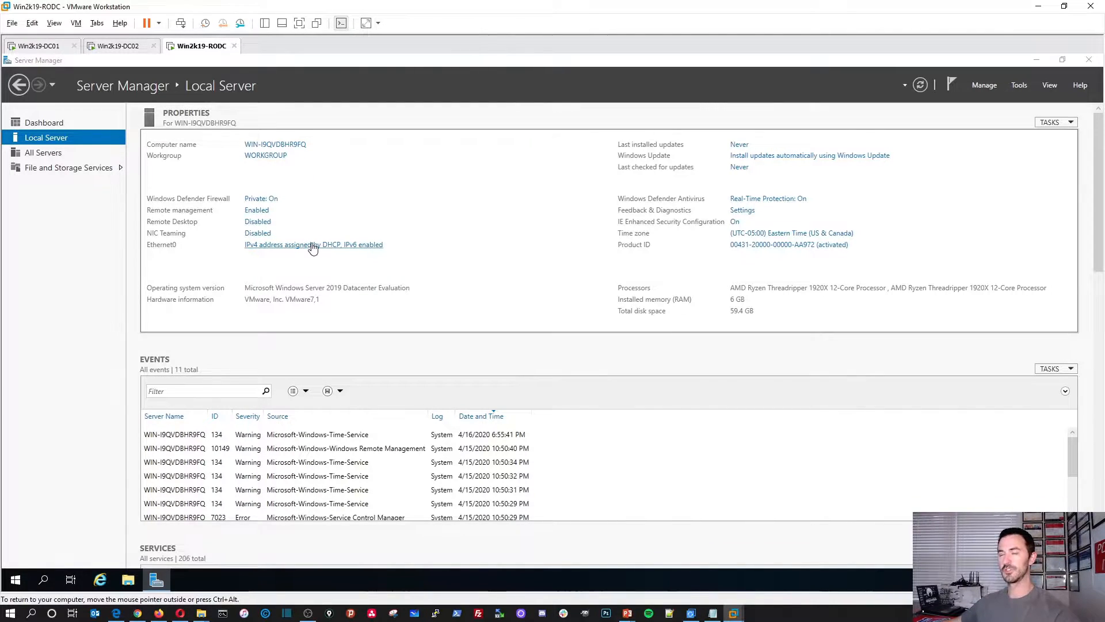
# Step: Disable IPv6 in the Ethernet0 adapter properties
pyautogui.doubleClick(293, 224)
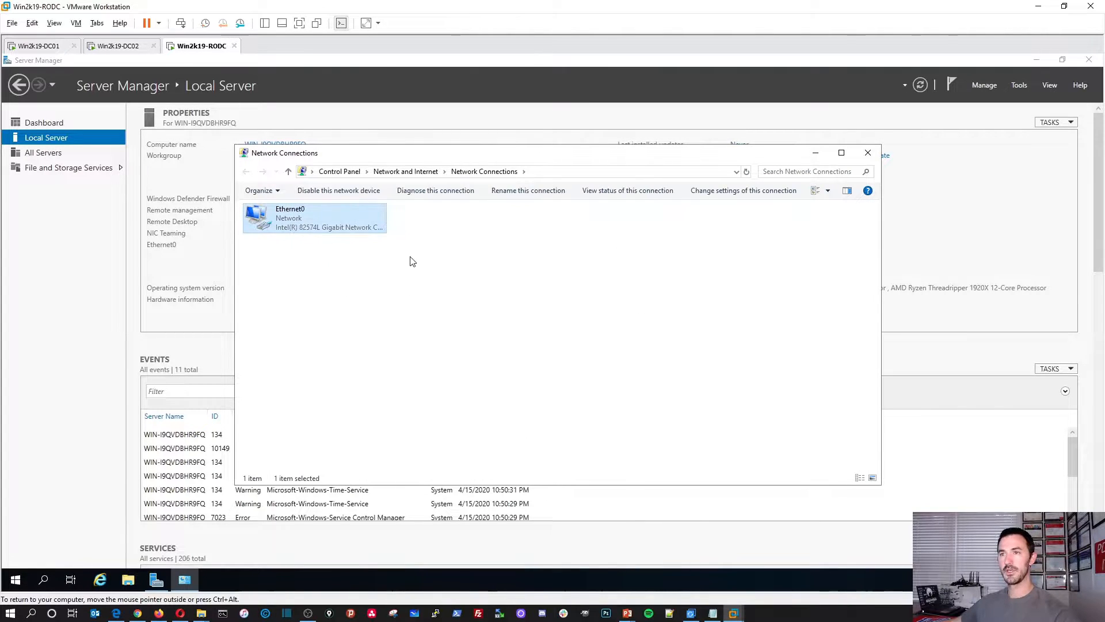
pyautogui.click(483, 411)
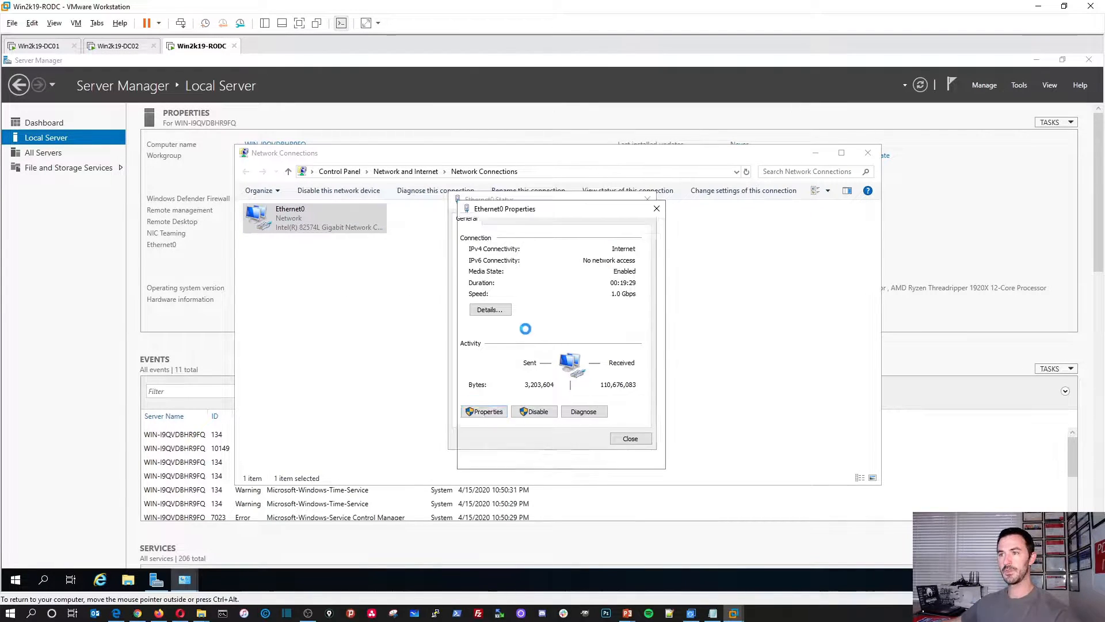
pyautogui.click(477, 361)
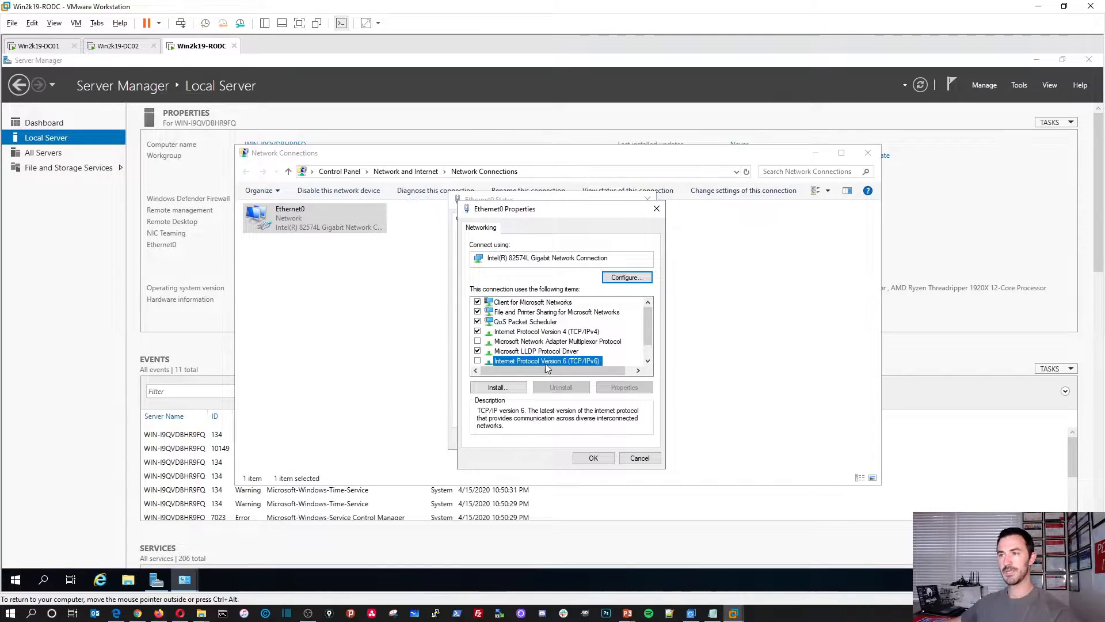
# Step: Set IPv4 to static 192.168.50.203/255.255.255.0, gateway 192.168.50.1, DNS 192.168.50.201 and 192.168.20.202
pyautogui.doubleClick(530, 333)
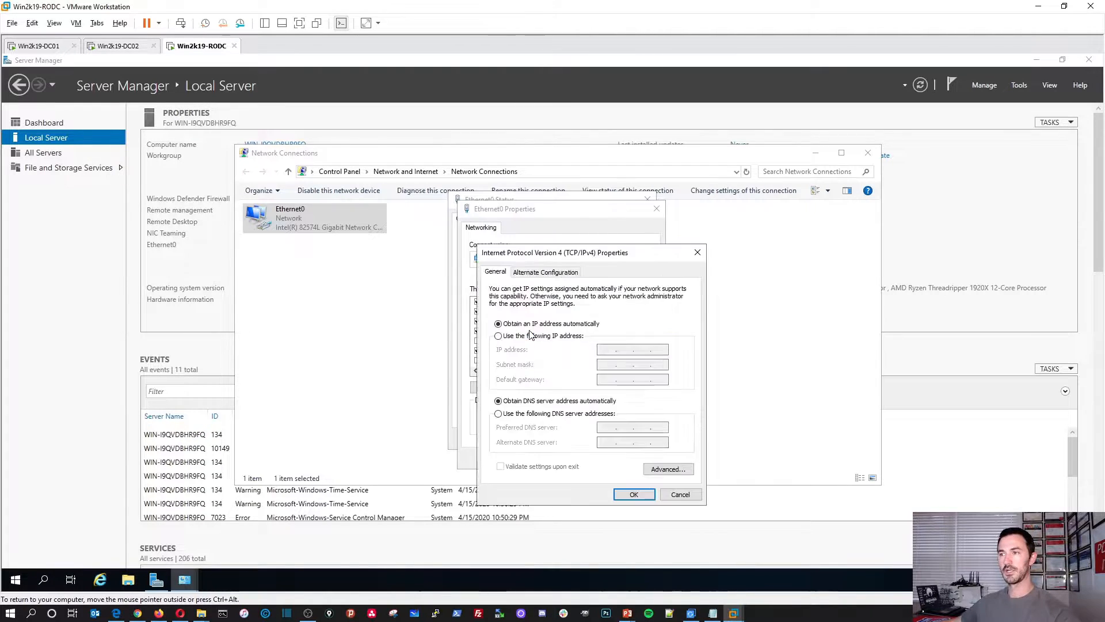
pyautogui.click(499, 335)
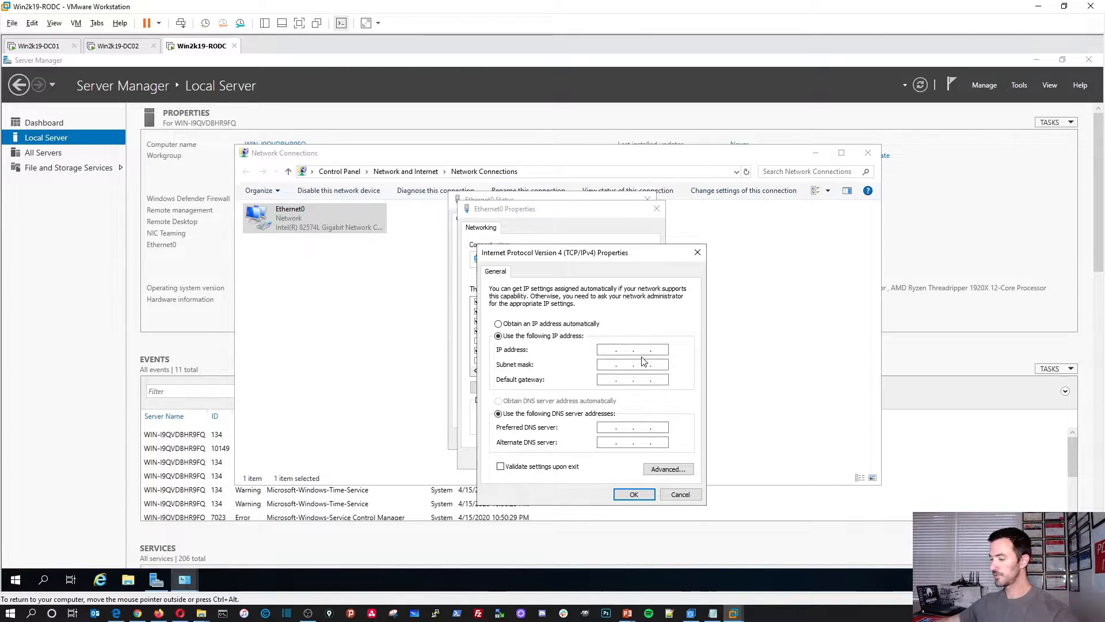
pyautogui.write('192.')
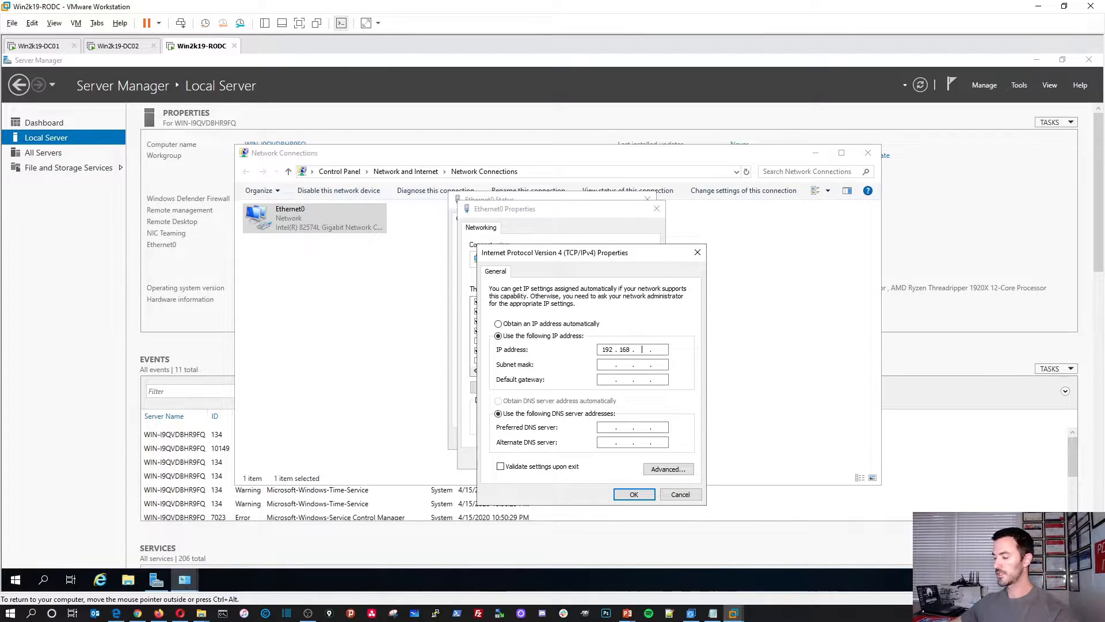
pyautogui.write('168.50.203')
pyautogui.press('Tab')
pyautogui.press('Tab')
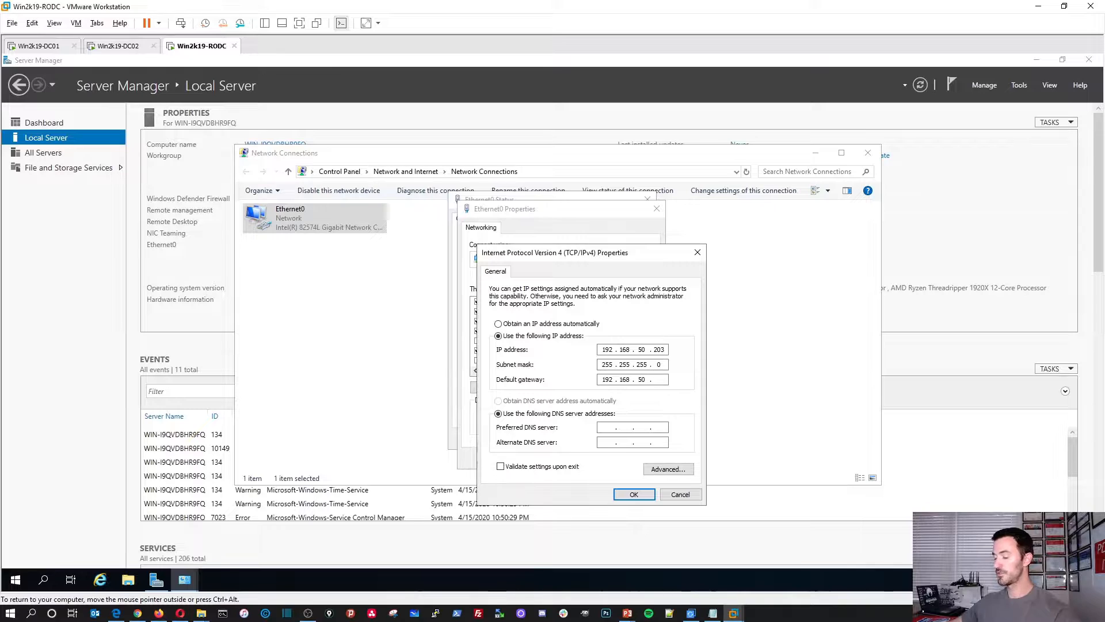
pyautogui.press('Tab')
pyautogui.press('Tab')
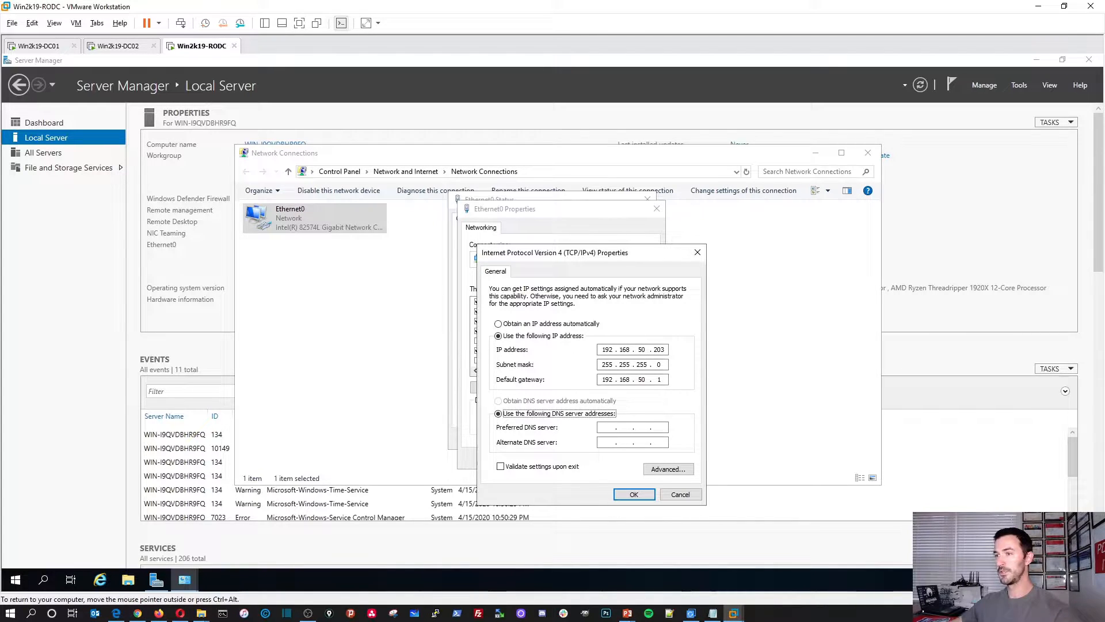
pyautogui.write('192 . 168 . 50 . 201')
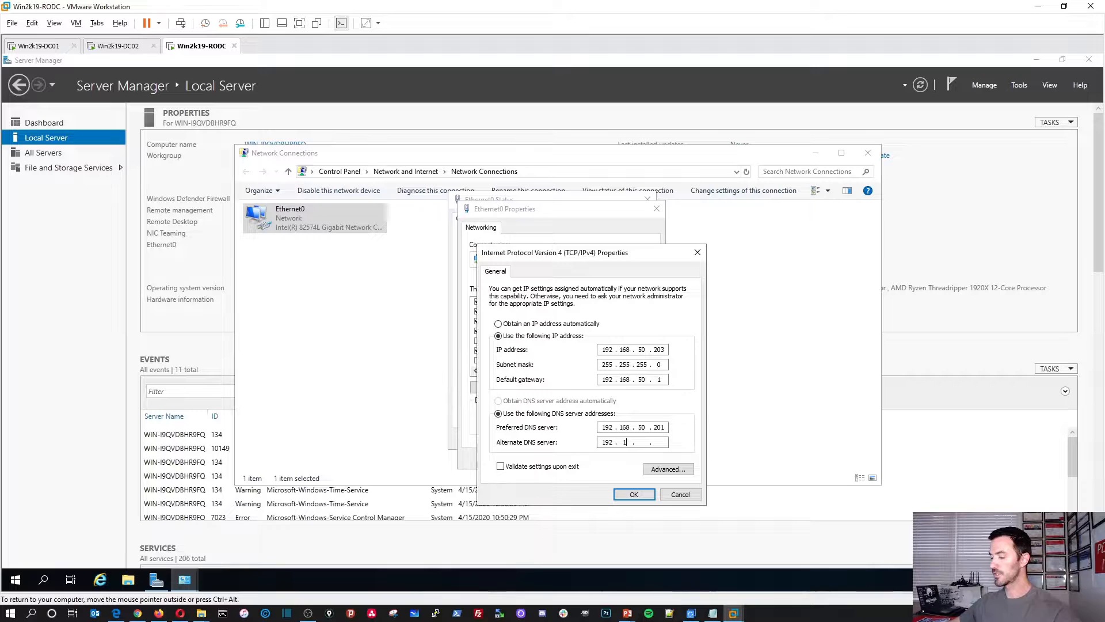
pyautogui.write('20')
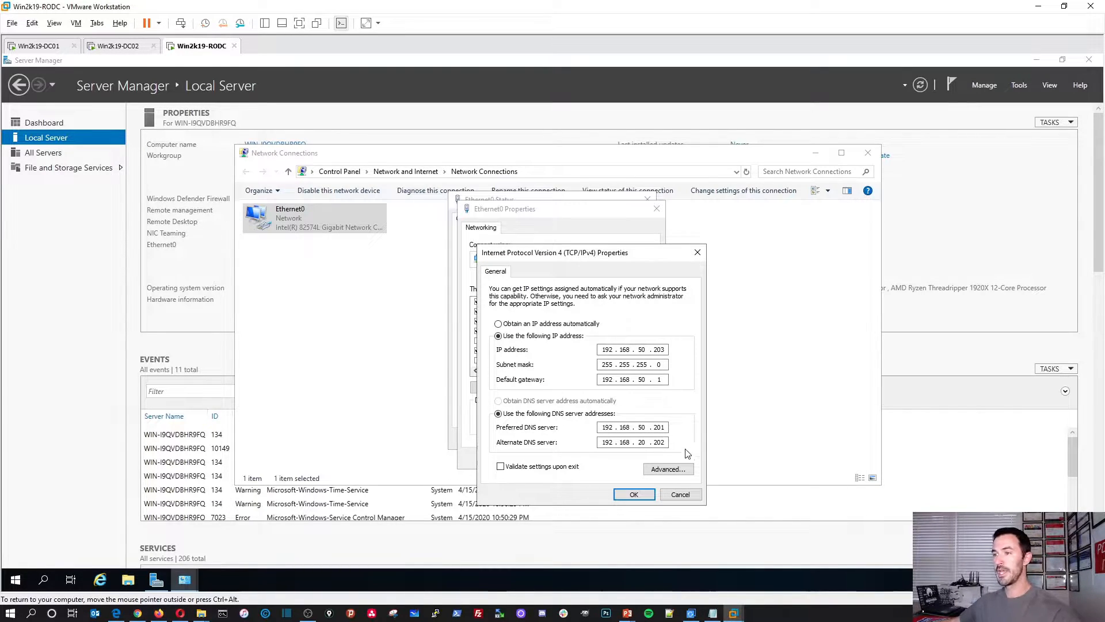
pyautogui.click(667, 469)
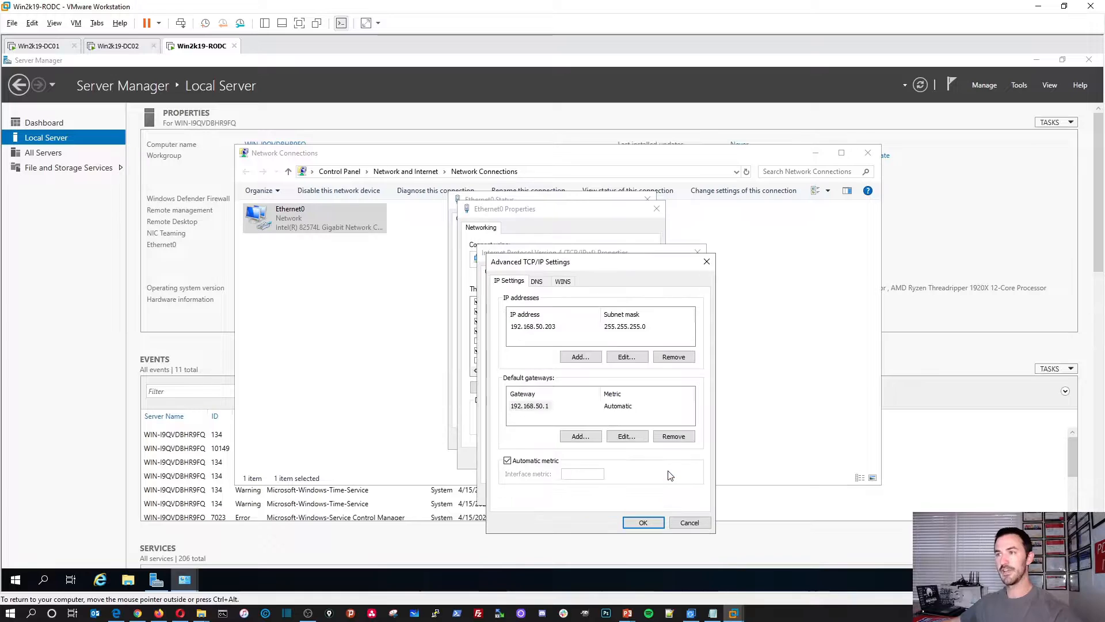
# Step: Add 8.8.8.8 as a third DNS server and apply the IPv4 and Ethernet0 settings
pyautogui.click(537, 281)
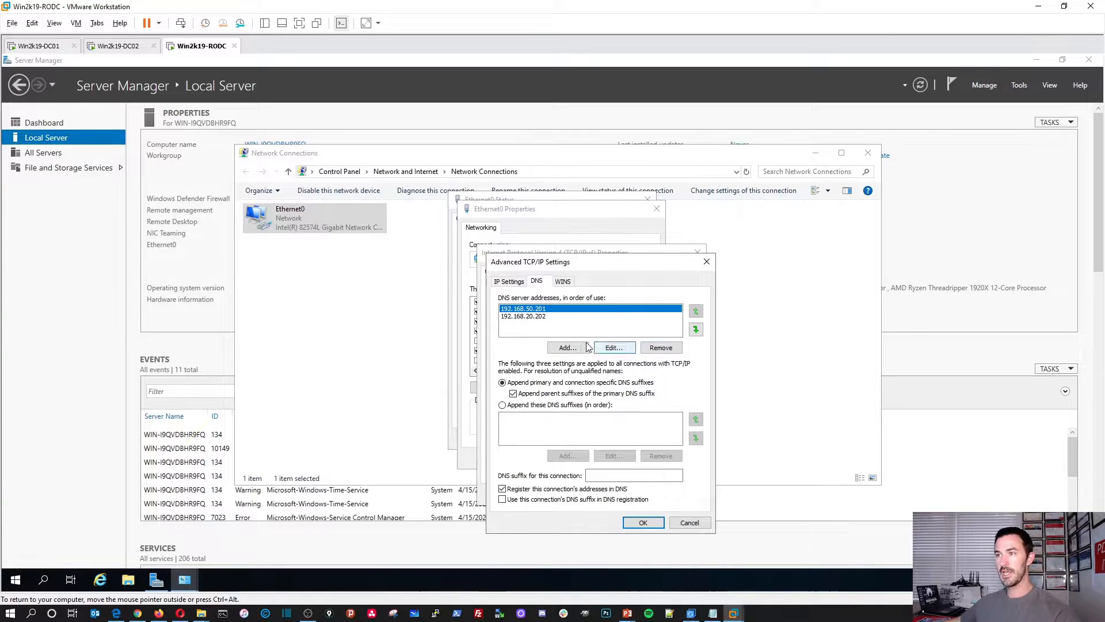
pyautogui.click(574, 348)
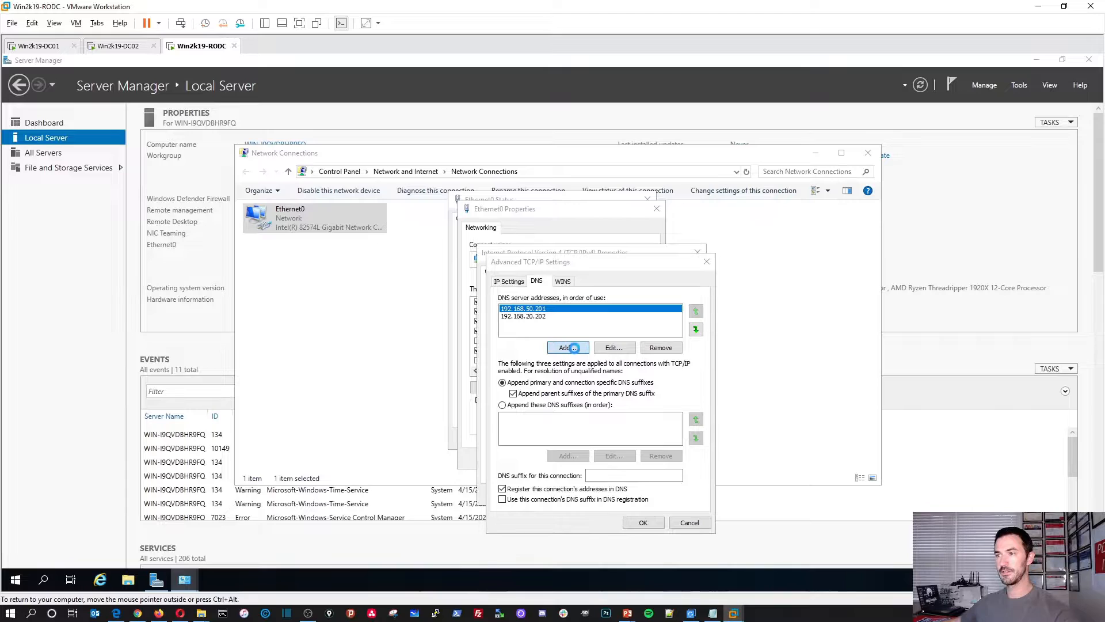
pyautogui.write('192.168.')
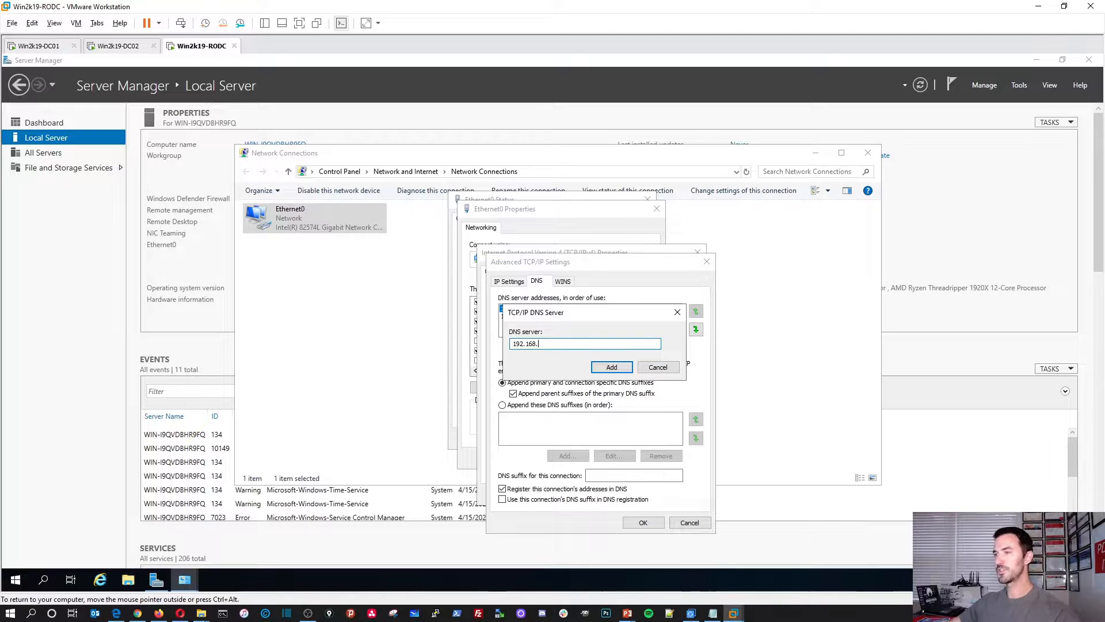
pyautogui.press('BackSpace')
pyautogui.press('BackSpace')
pyautogui.press('BackSpace')
pyautogui.press('BackSpace')
pyautogui.press('BackSpace')
pyautogui.press('BackSpace')
pyautogui.press('BackSpace')
pyautogui.write('8.8.8.8')
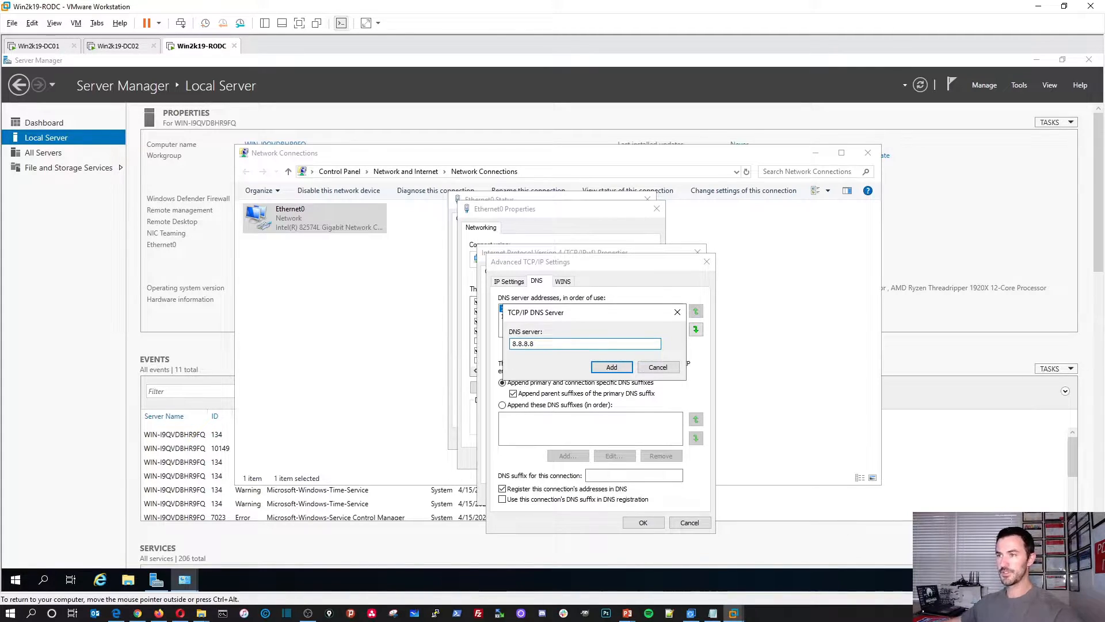
pyautogui.click(600, 366)
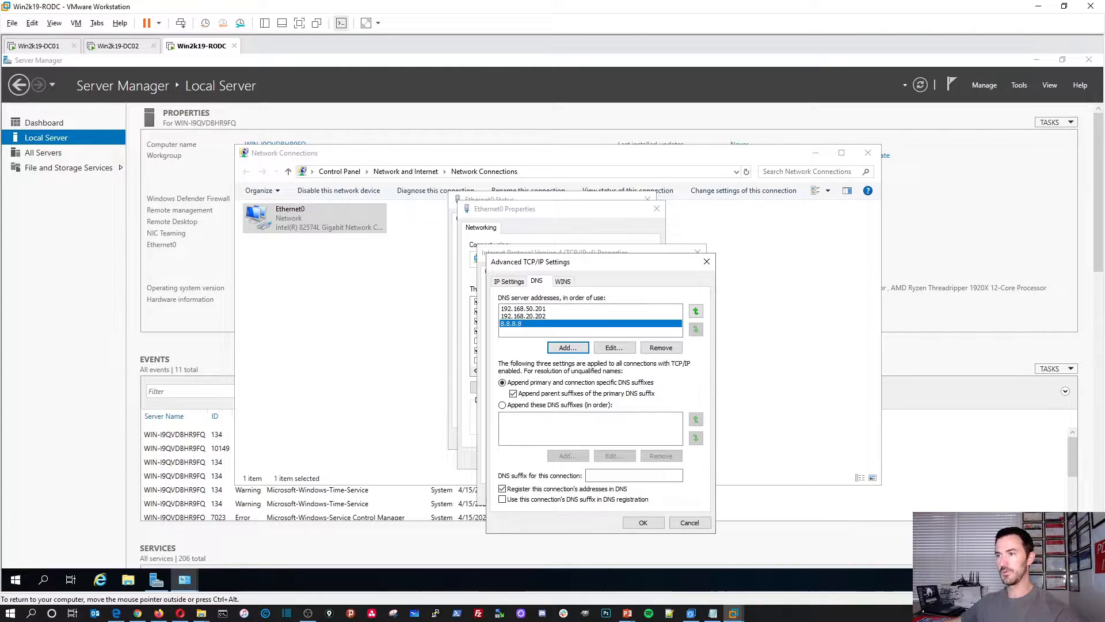
pyautogui.click(568, 347)
pyautogui.click(658, 366)
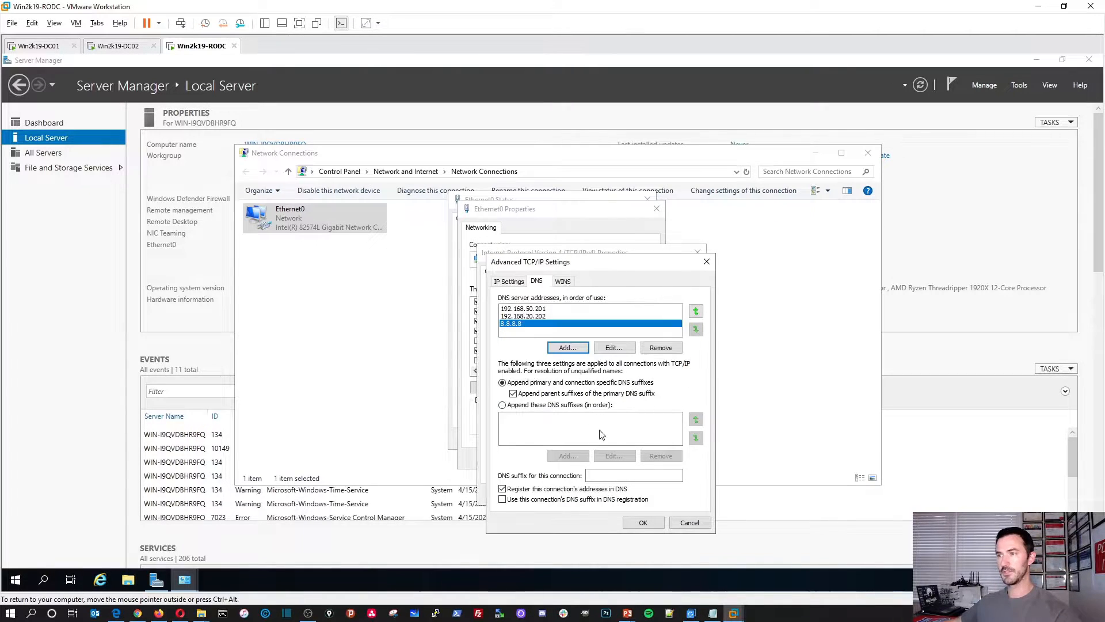
pyautogui.click(643, 522)
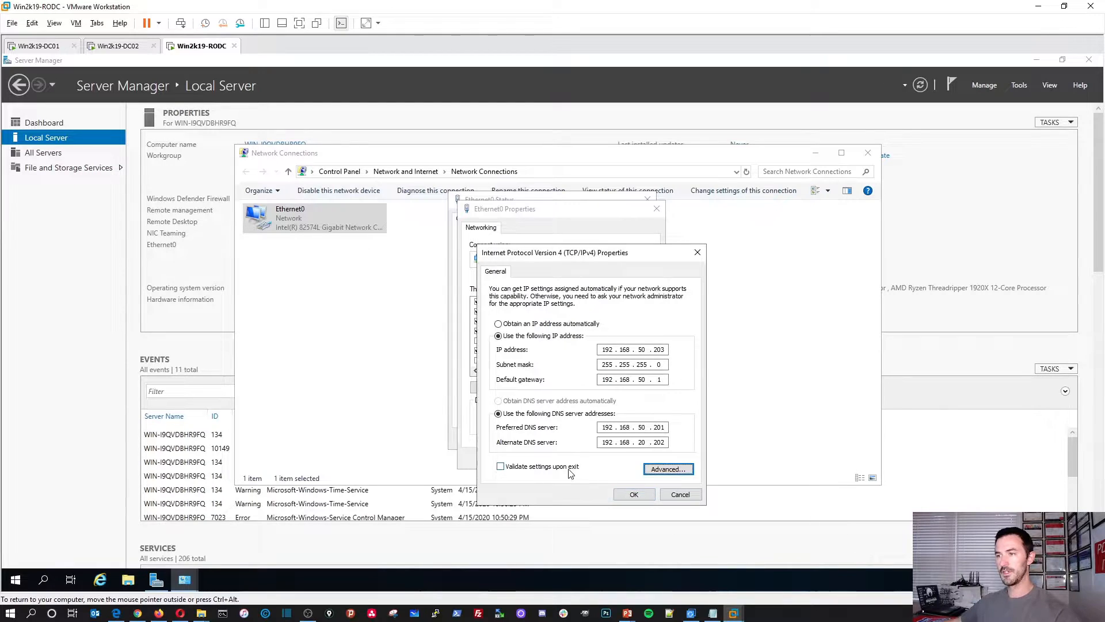
pyautogui.click(634, 494)
pyautogui.click(598, 459)
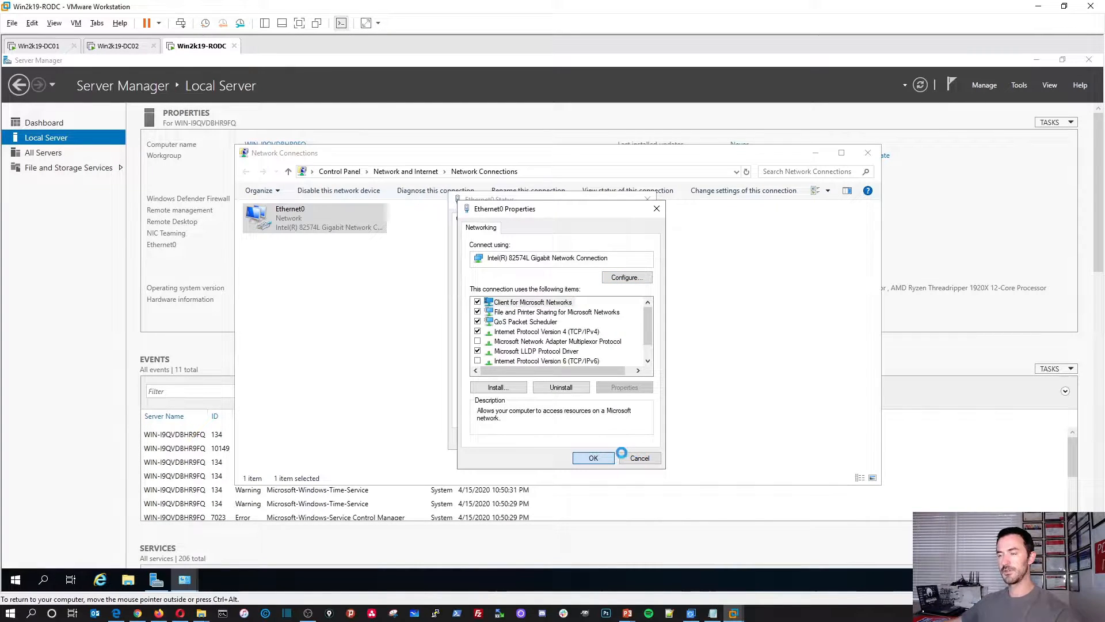
# Step: Close the Ethernet0 status and Network Connections windows, then refresh Local Server properties
pyautogui.click(644, 439)
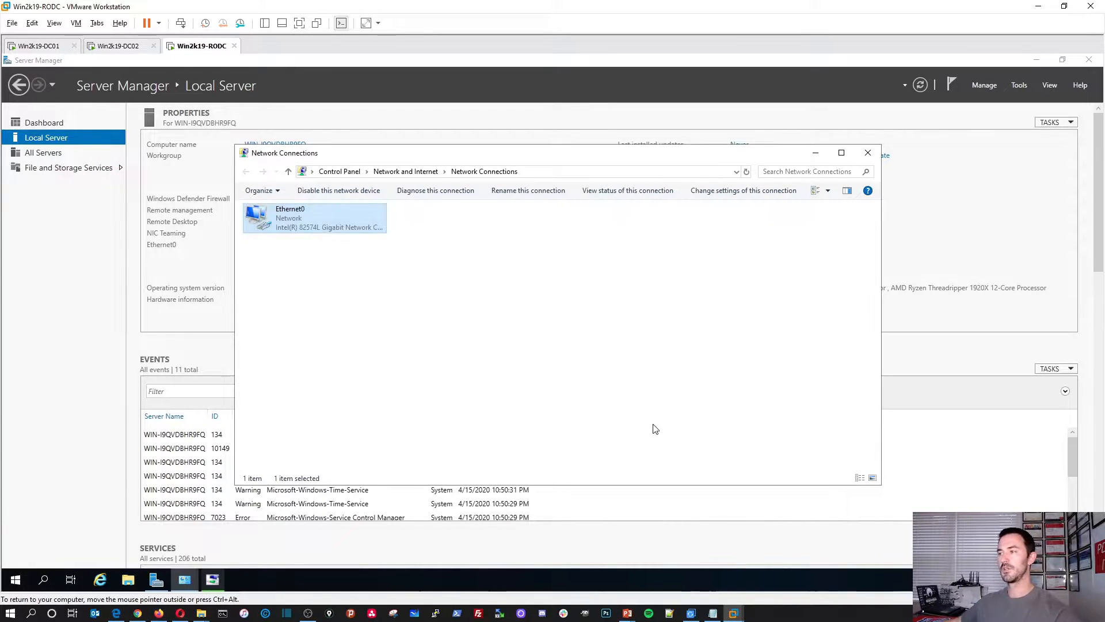
pyautogui.click(512, 261)
pyautogui.rightClick(401, 332)
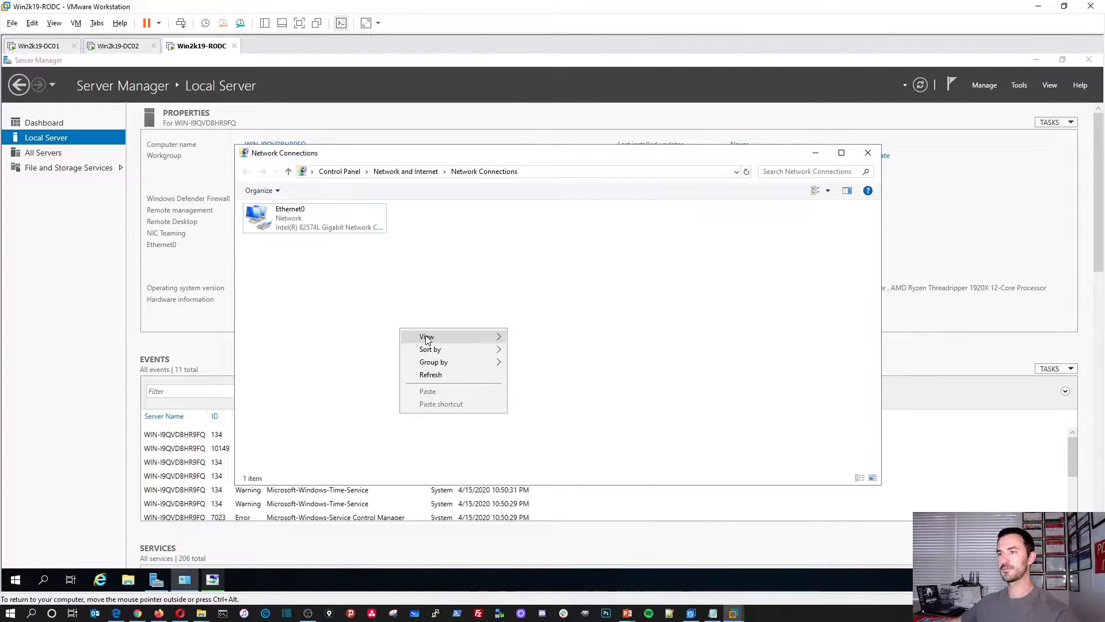
pyautogui.moveTo(425, 337)
pyautogui.click(552, 398)
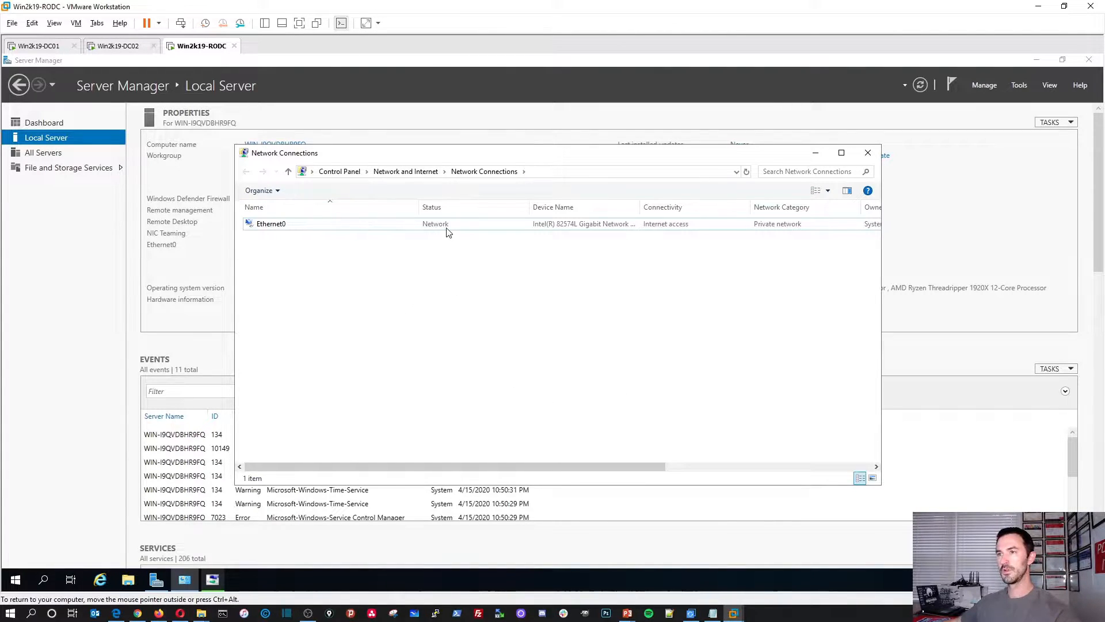
pyautogui.click(868, 152)
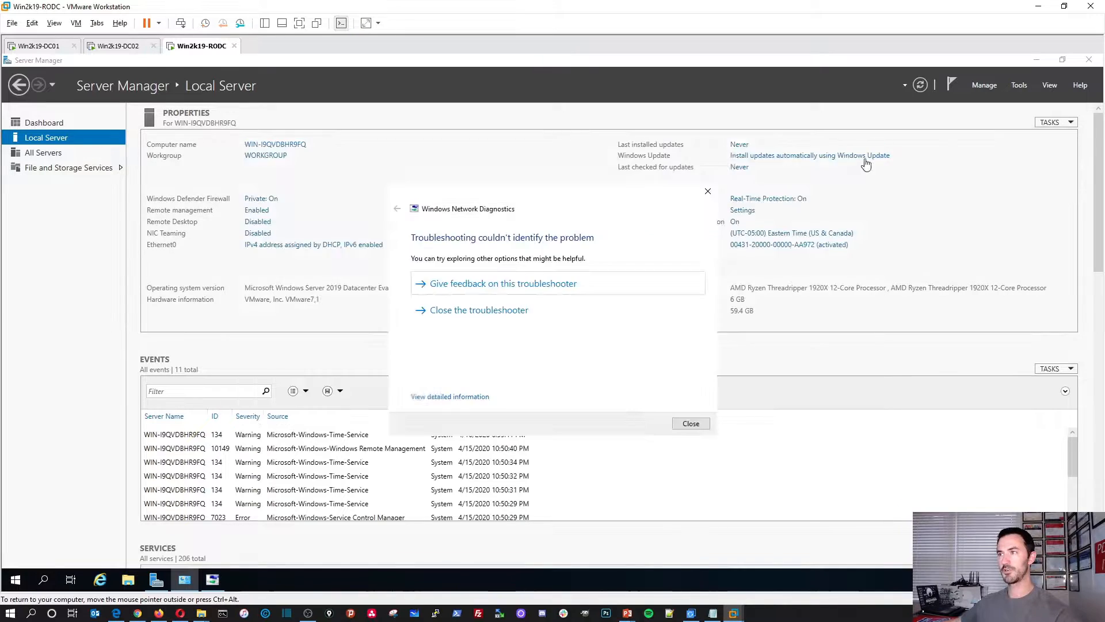
pyautogui.click(691, 422)
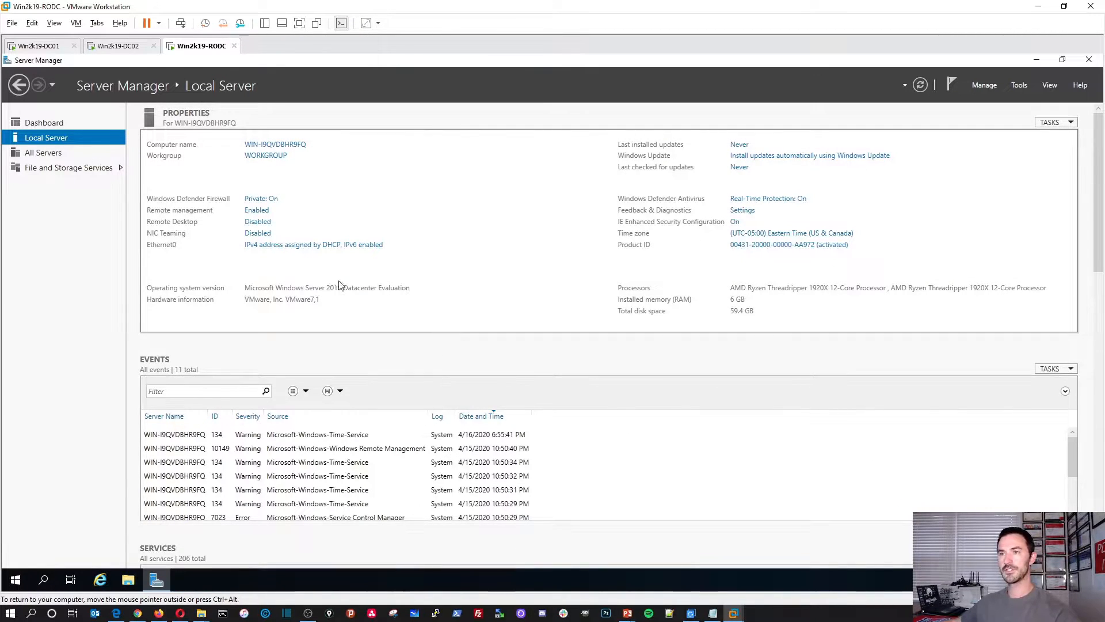
pyautogui.click(919, 85)
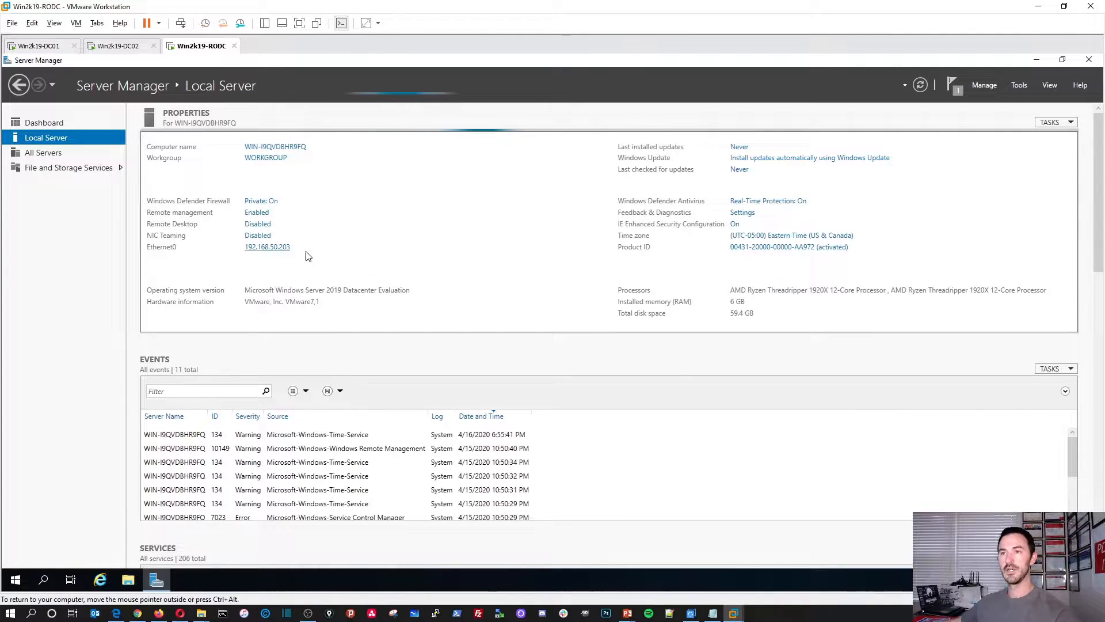
# Step: Turn IE Enhanced Security Configuration off and refresh, showing Ethernet0 at 192.168.50.203
pyautogui.click(735, 222)
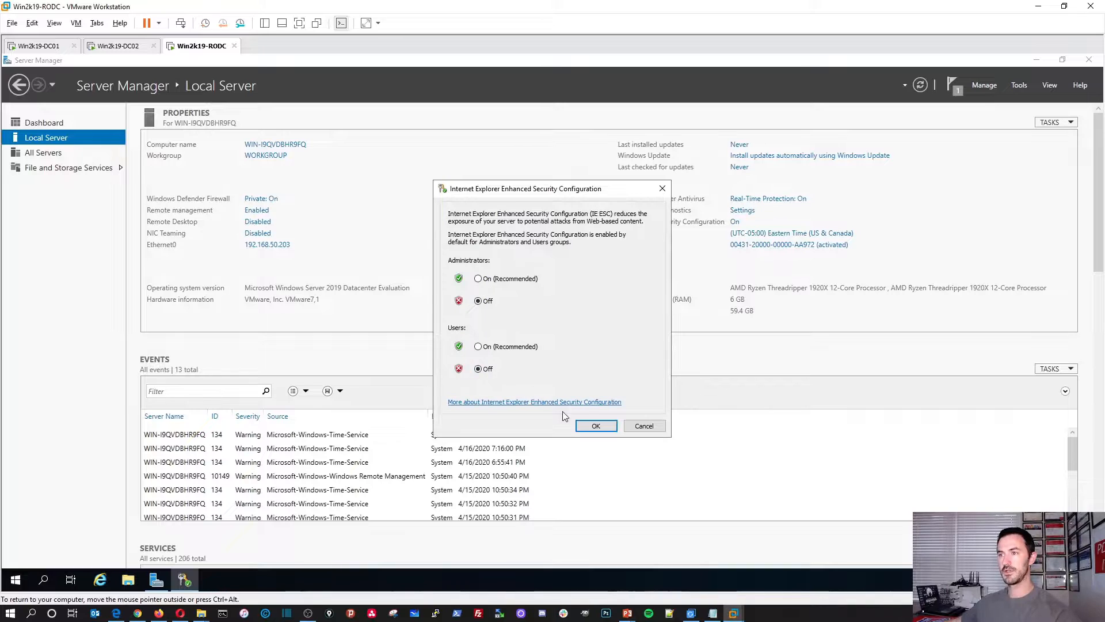
pyautogui.click(602, 426)
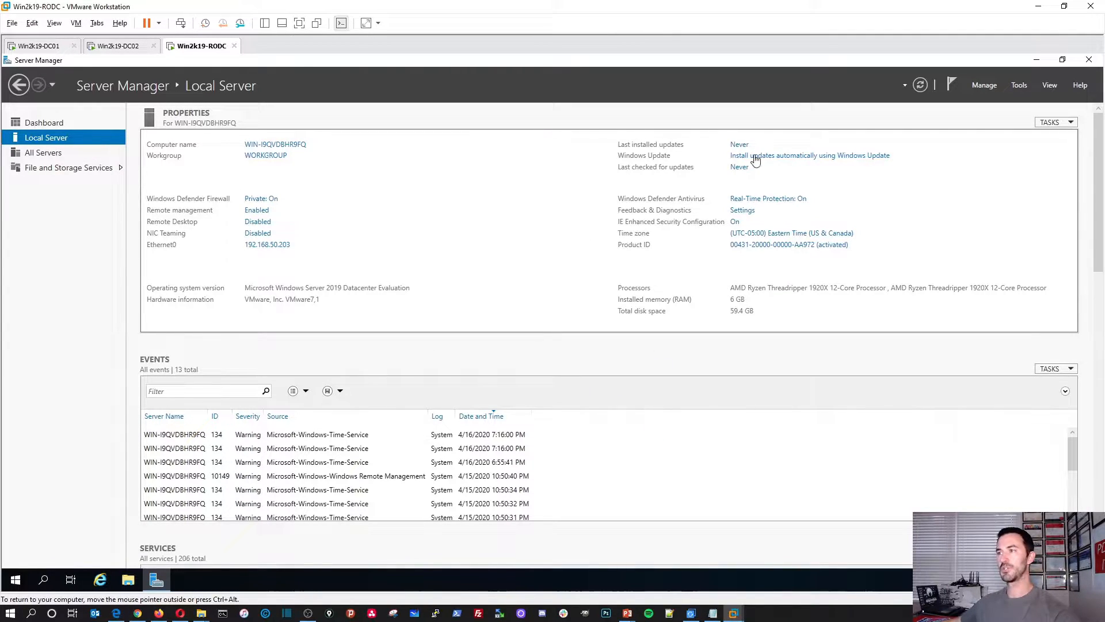
pyautogui.click(921, 87)
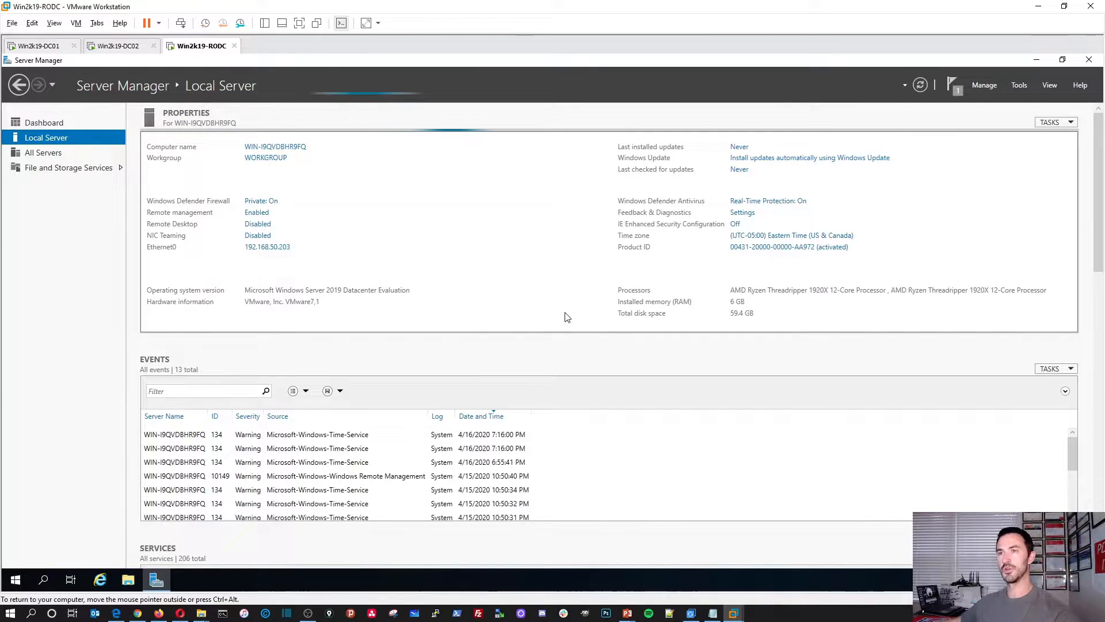
pyautogui.click(299, 154)
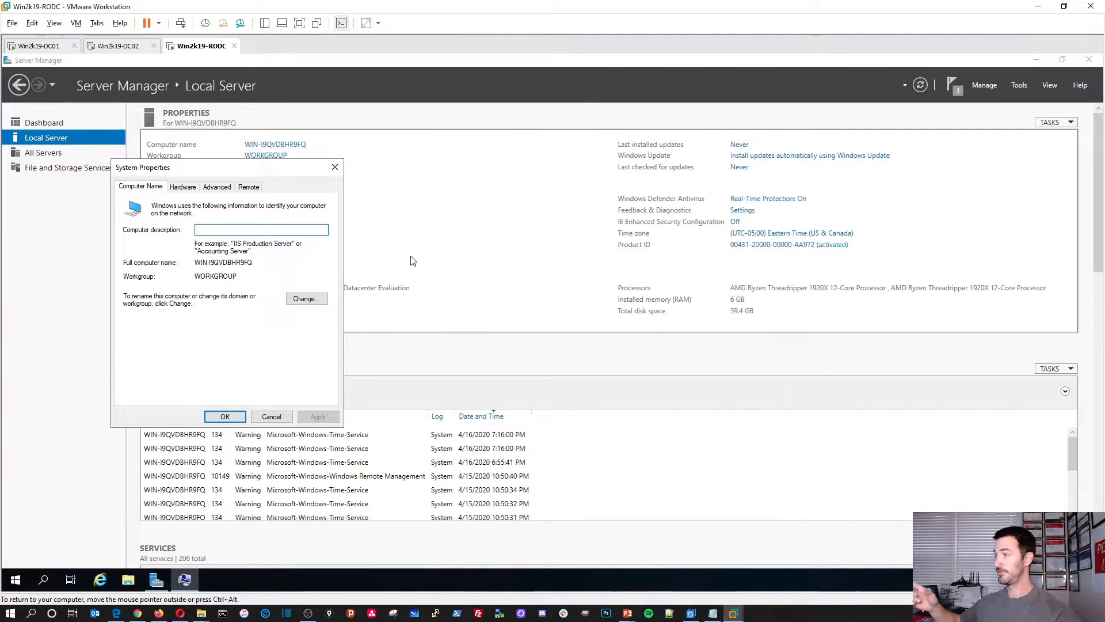
# Step: Change the computer name to win2k19-RODC and restart the server now
pyautogui.click(305, 298)
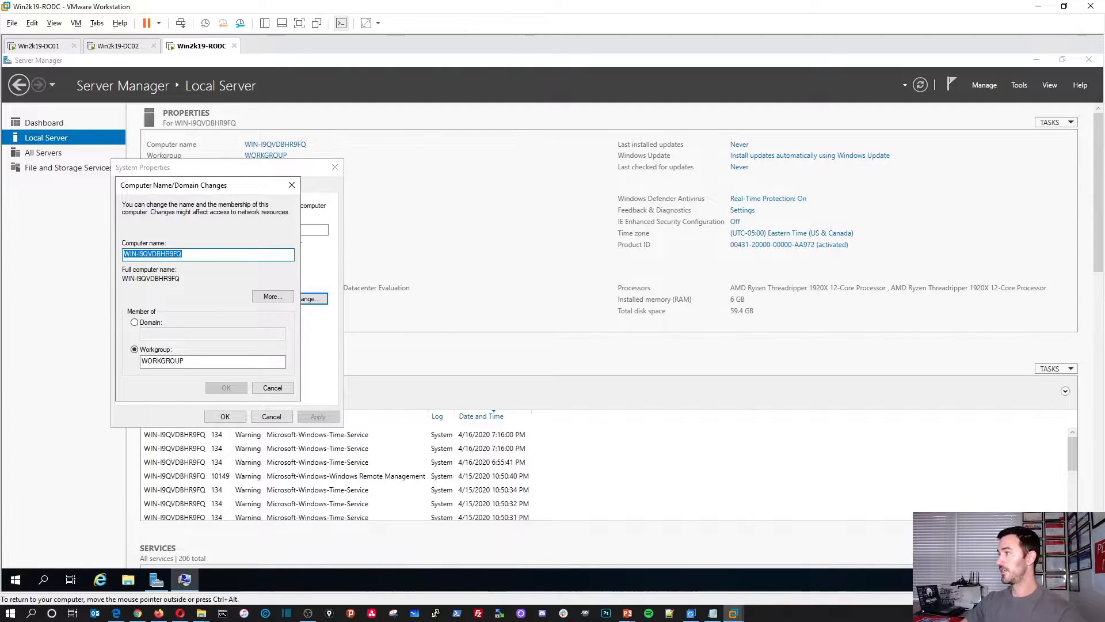
pyautogui.write('win2k19-RODC')
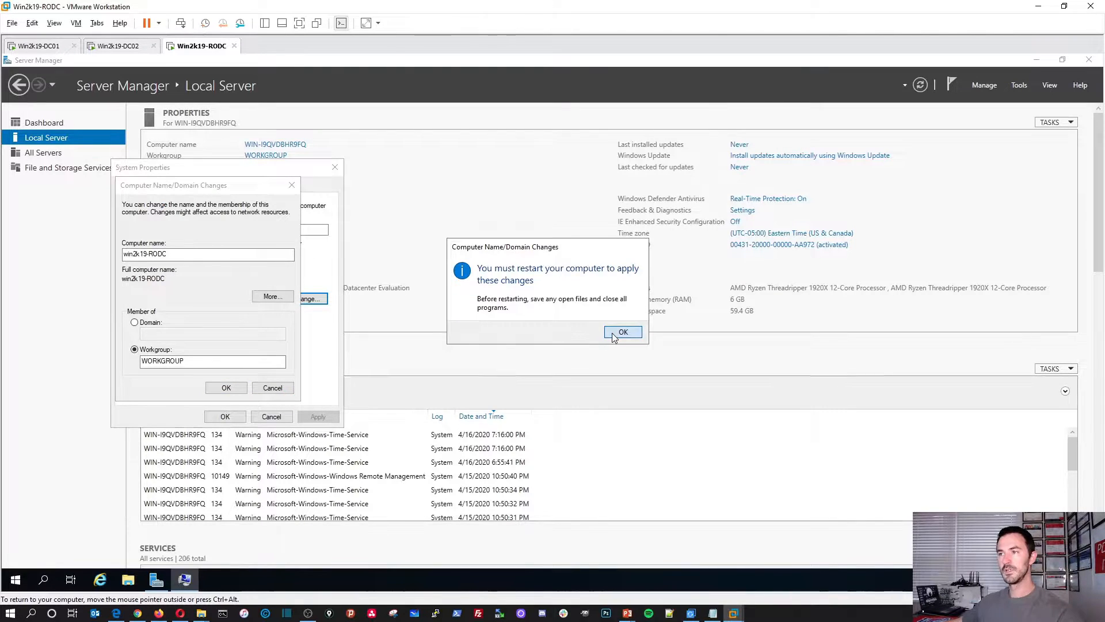
pyautogui.click(624, 331)
pyautogui.click(225, 415)
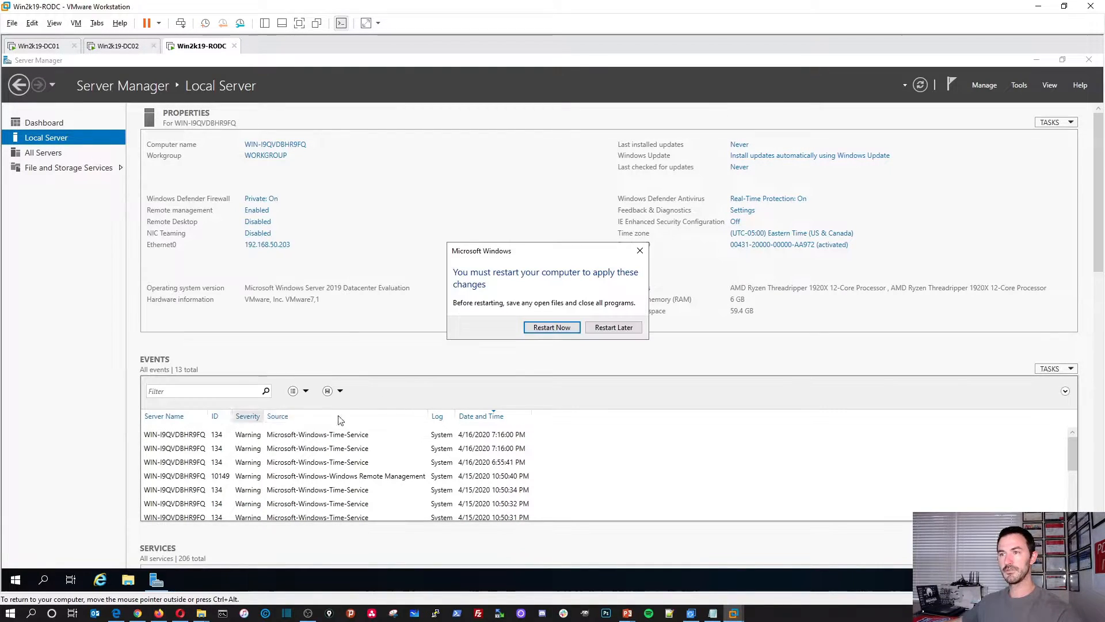
pyautogui.click(551, 328)
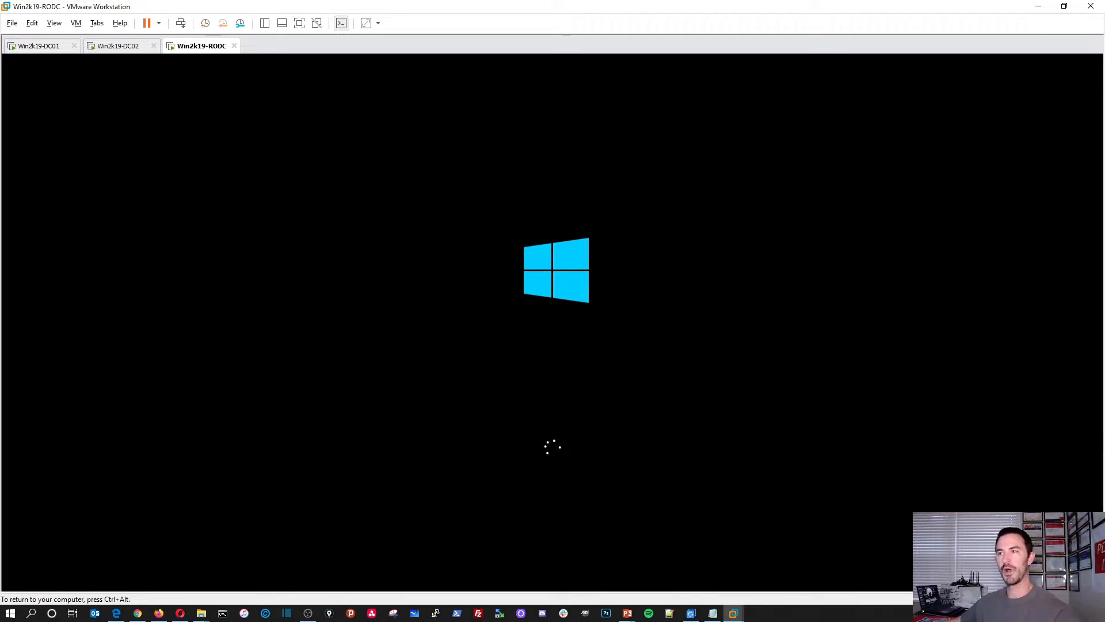
# Step: After the reboot, send Ctrl+Alt+Del and sign in to the RODC as Administrator
pyautogui.hotkey('ctrl', 'alt')
pyautogui.click(246, 153)
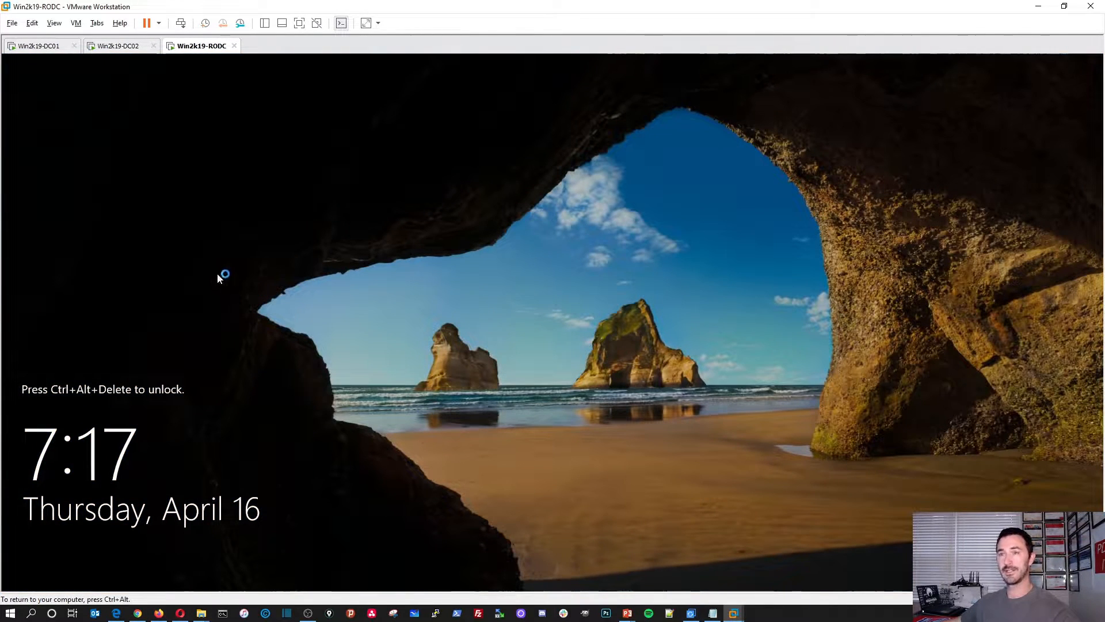
pyautogui.click(180, 23)
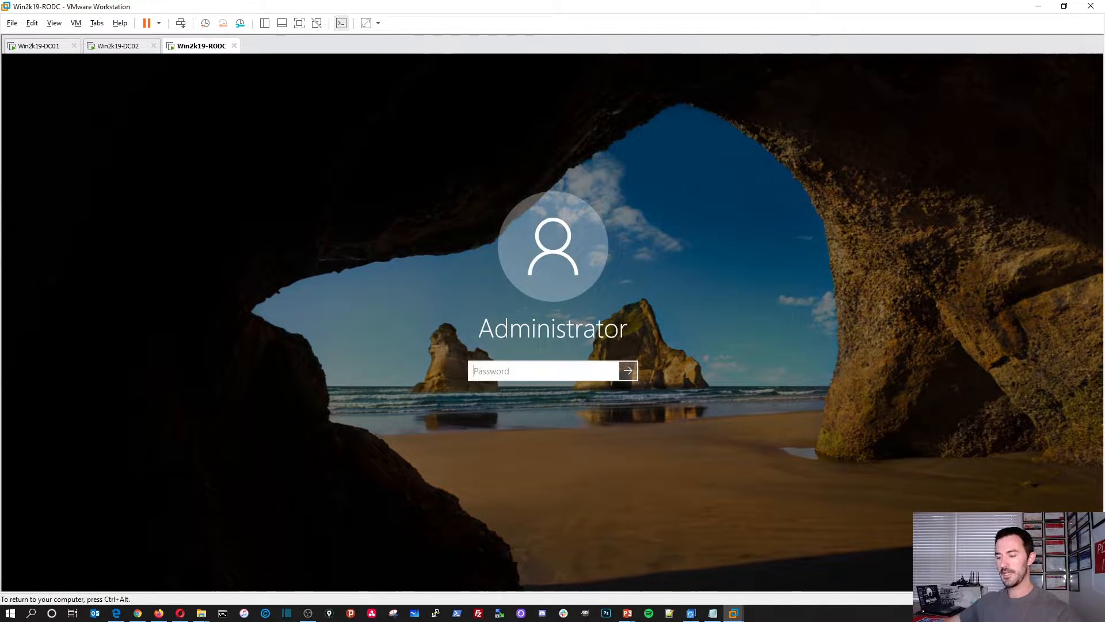
pyautogui.write('•••••••••••••')
pyautogui.press('Return')
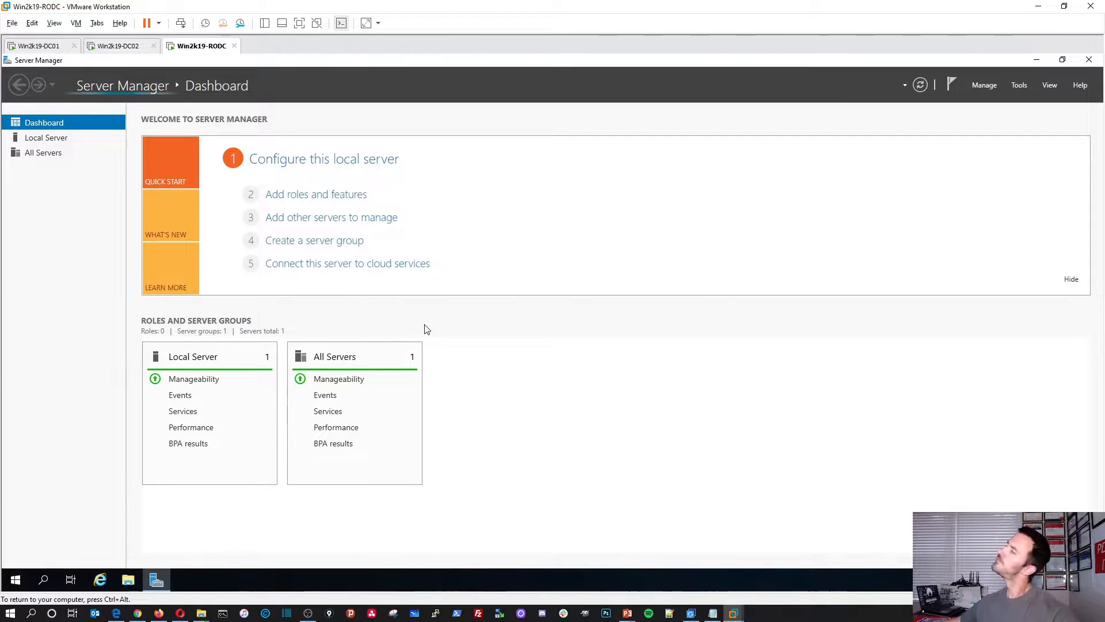
# Step: Launch Add Roles and Features from Local Server's Manage menu and center the wizard
pyautogui.click(65, 144)
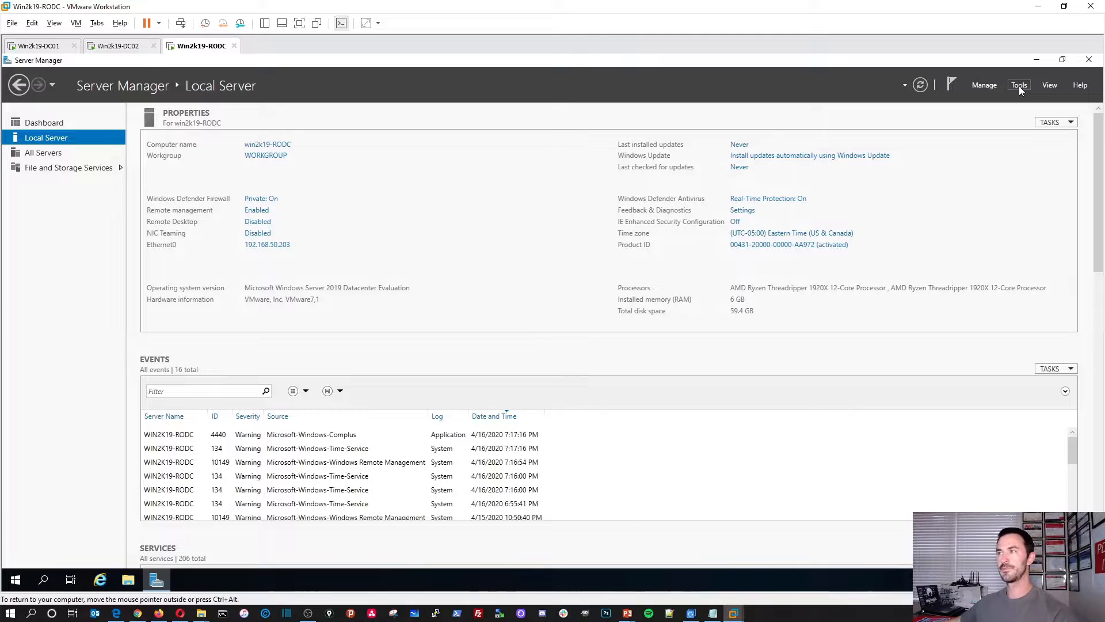
pyautogui.click(979, 88)
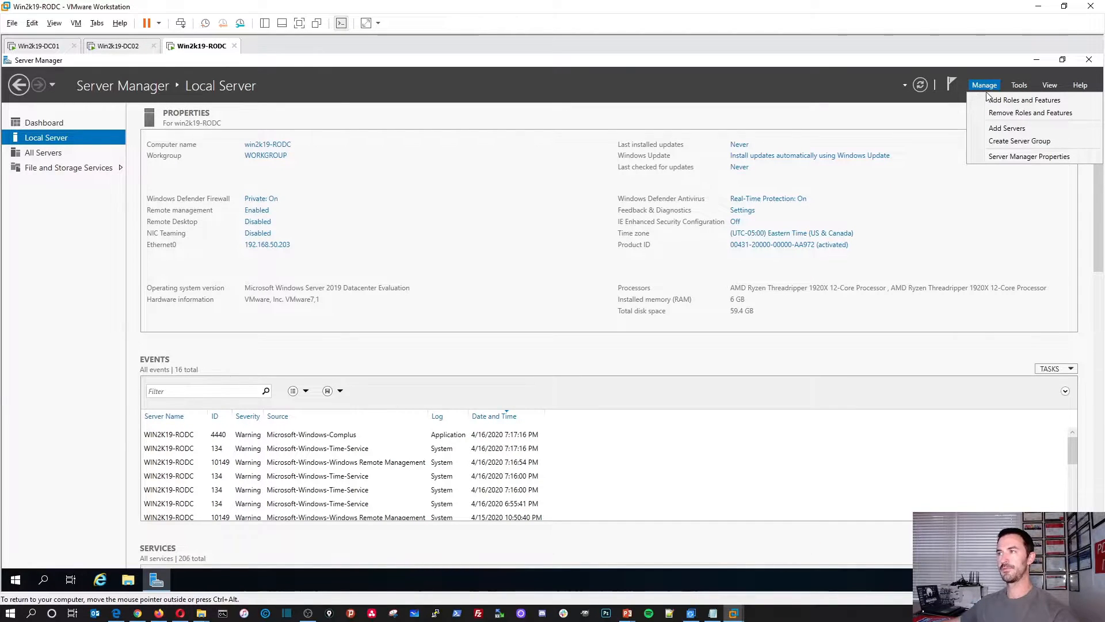
pyautogui.click(990, 101)
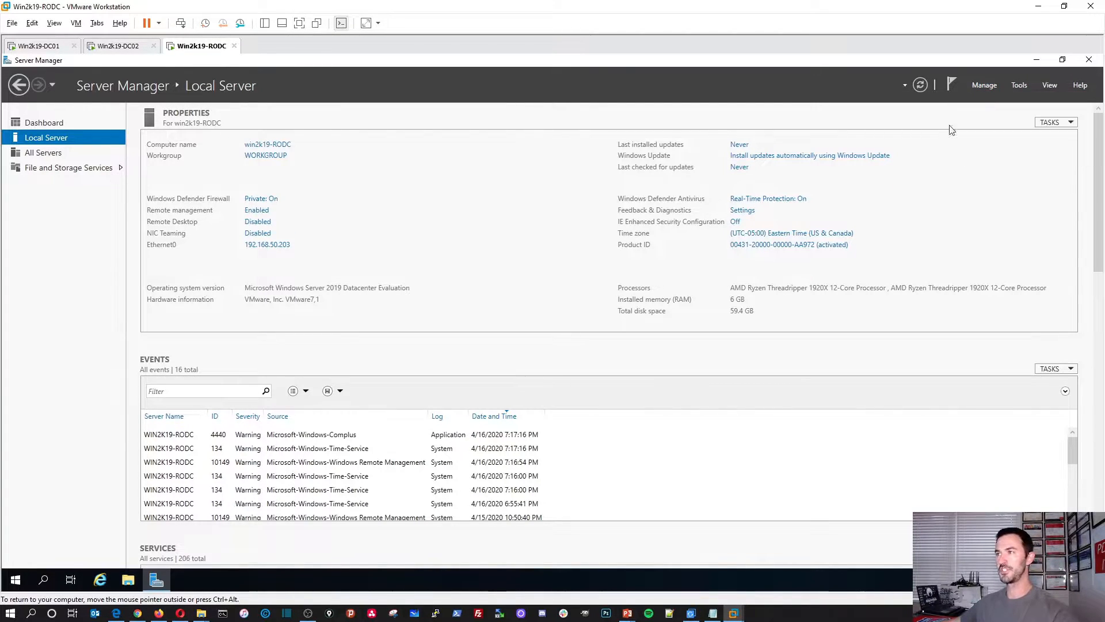
pyautogui.moveTo(326, 81); pyautogui.dragTo(527, 152)
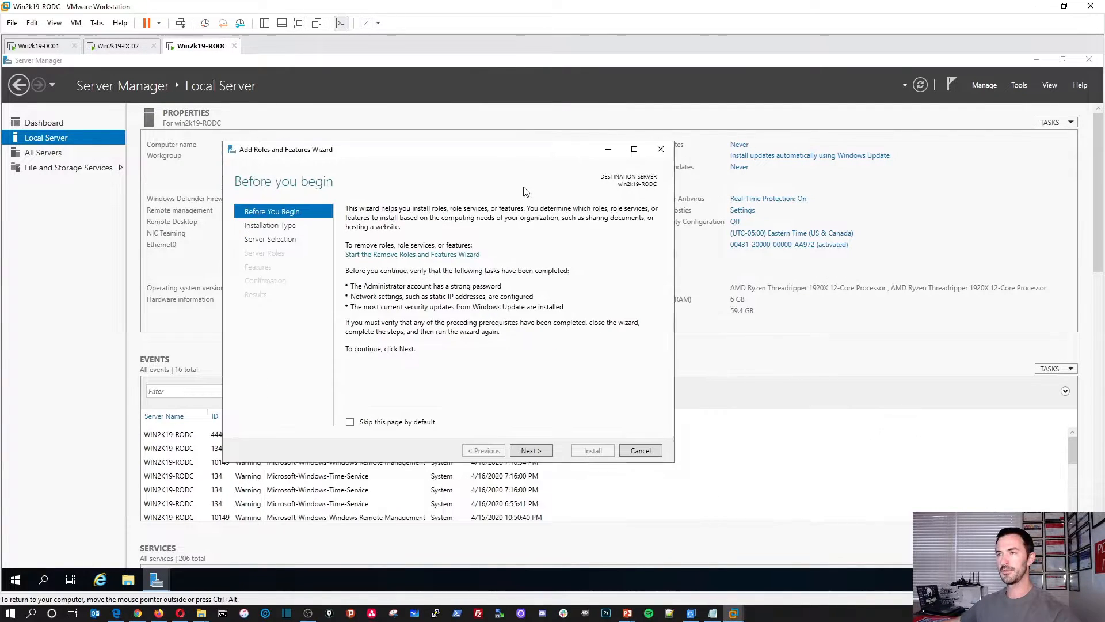
# Step: Install Active Directory Domain Services with its management tools, then switch to Win2k19-DC01
pyautogui.click(531, 451)
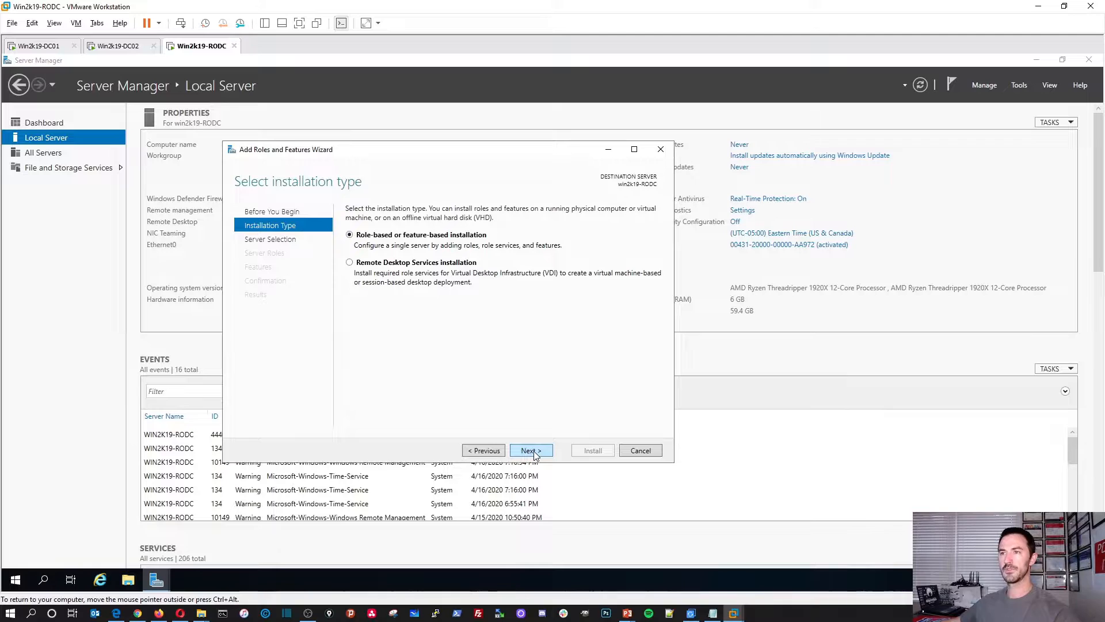
pyautogui.click(534, 451)
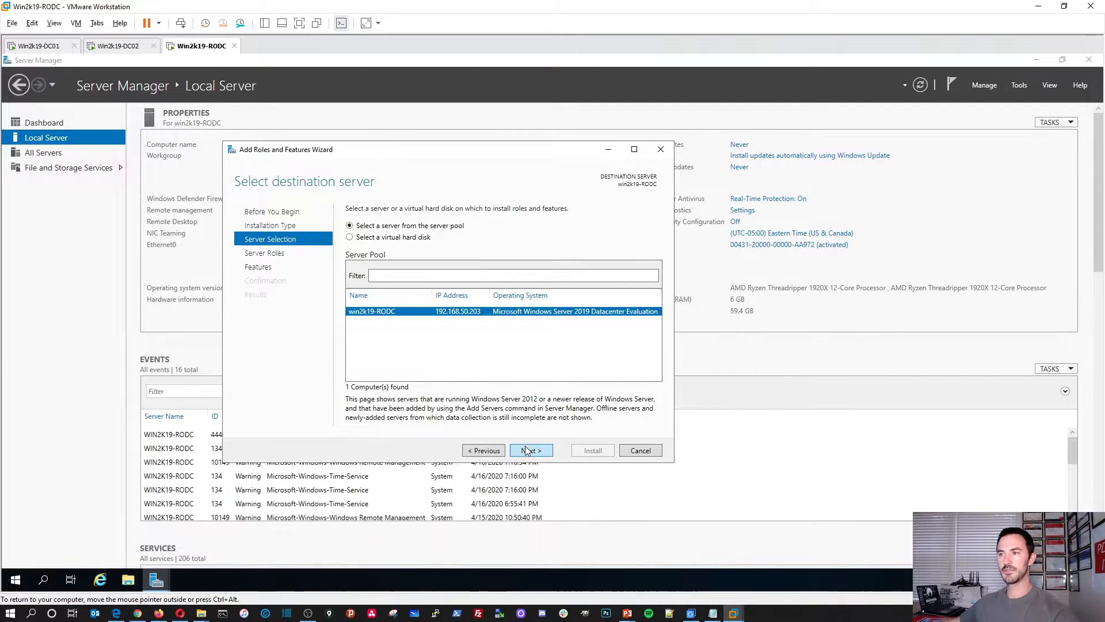
pyautogui.click(526, 448)
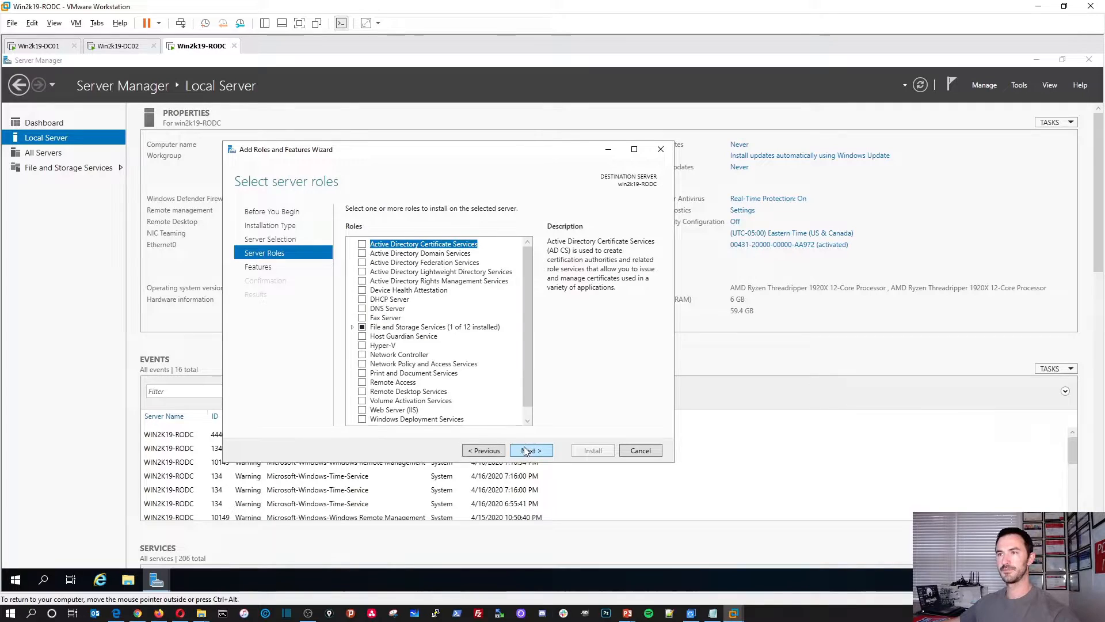
pyautogui.click(361, 253)
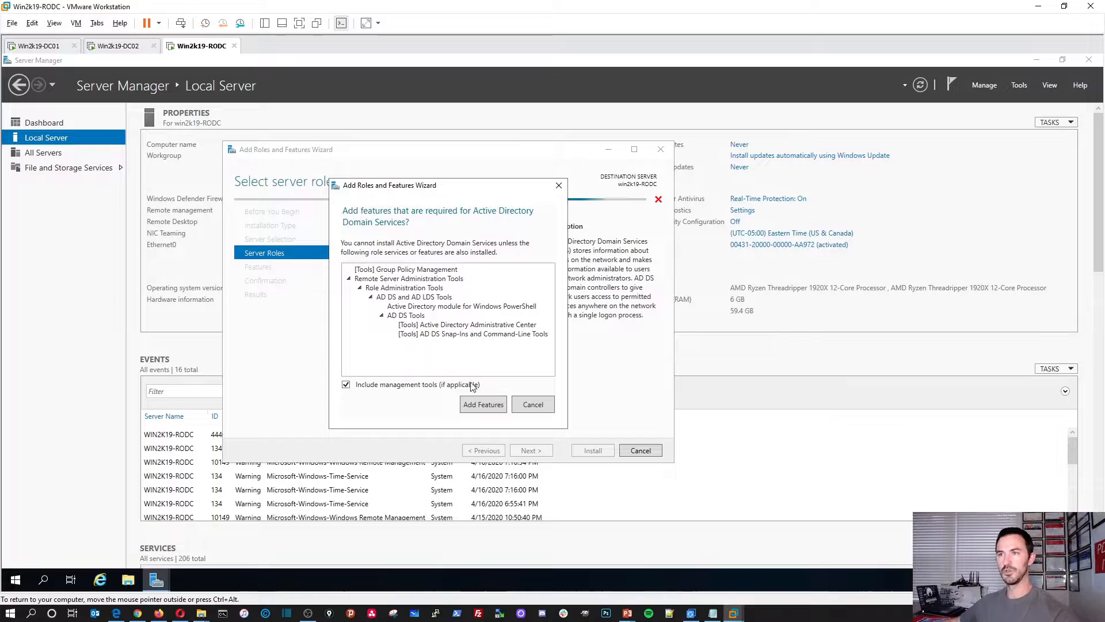
pyautogui.click(482, 404)
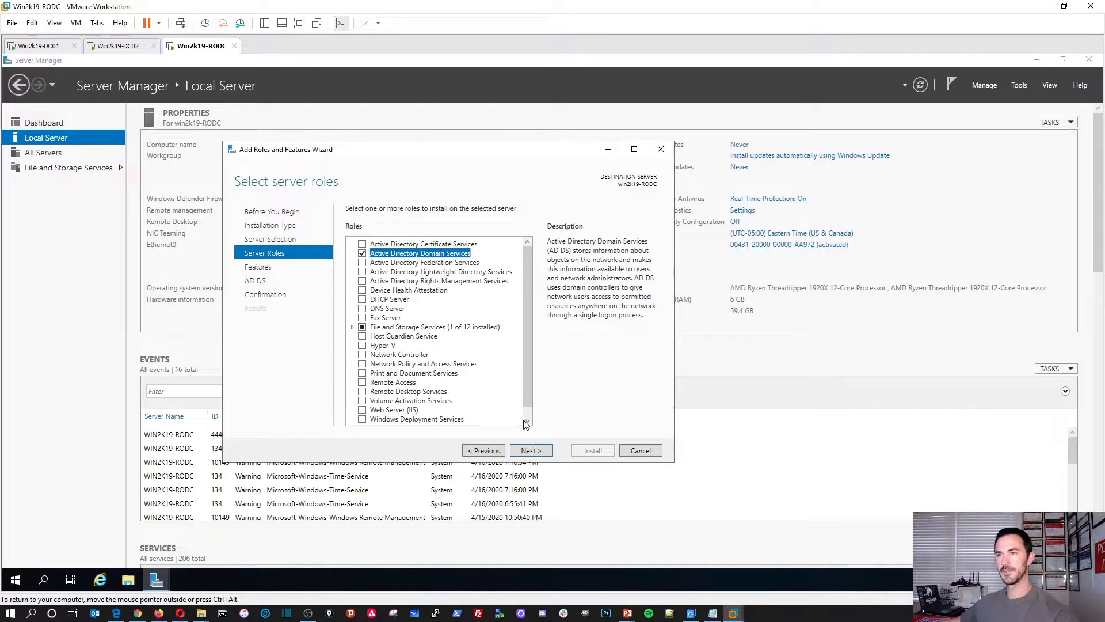
pyautogui.click(531, 451)
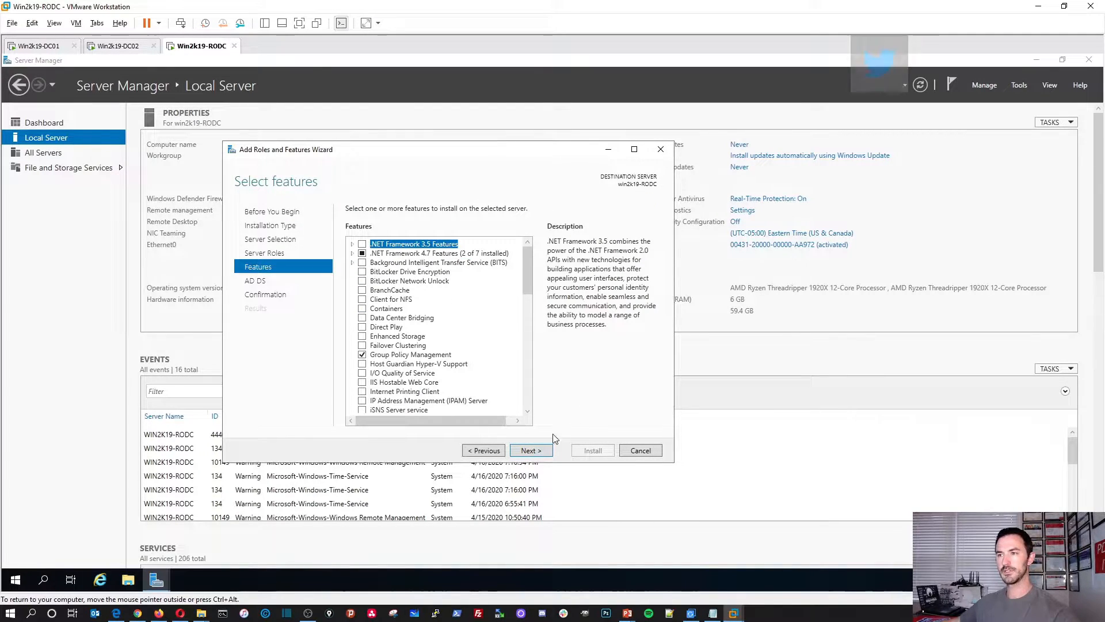
pyautogui.click(531, 450)
pyautogui.click(548, 452)
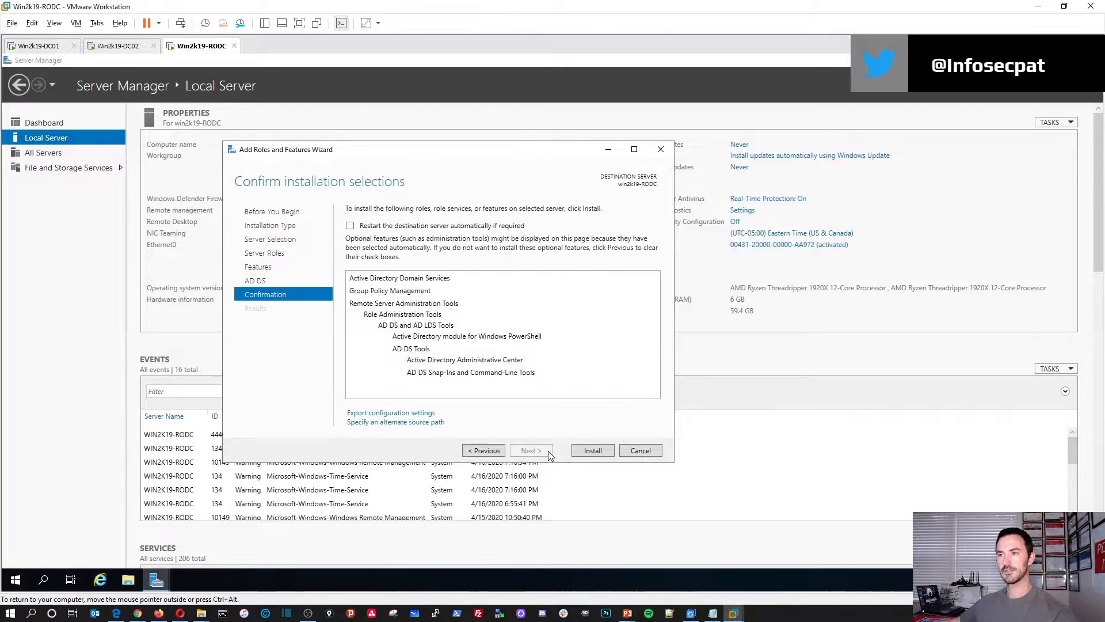
pyautogui.click(588, 451)
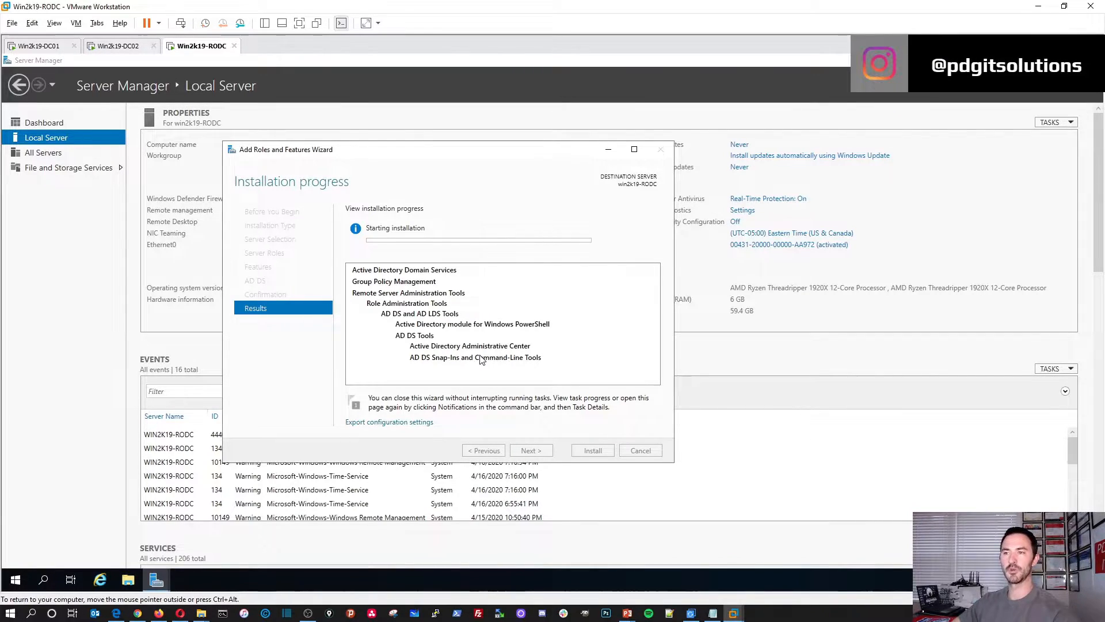
pyautogui.click(40, 46)
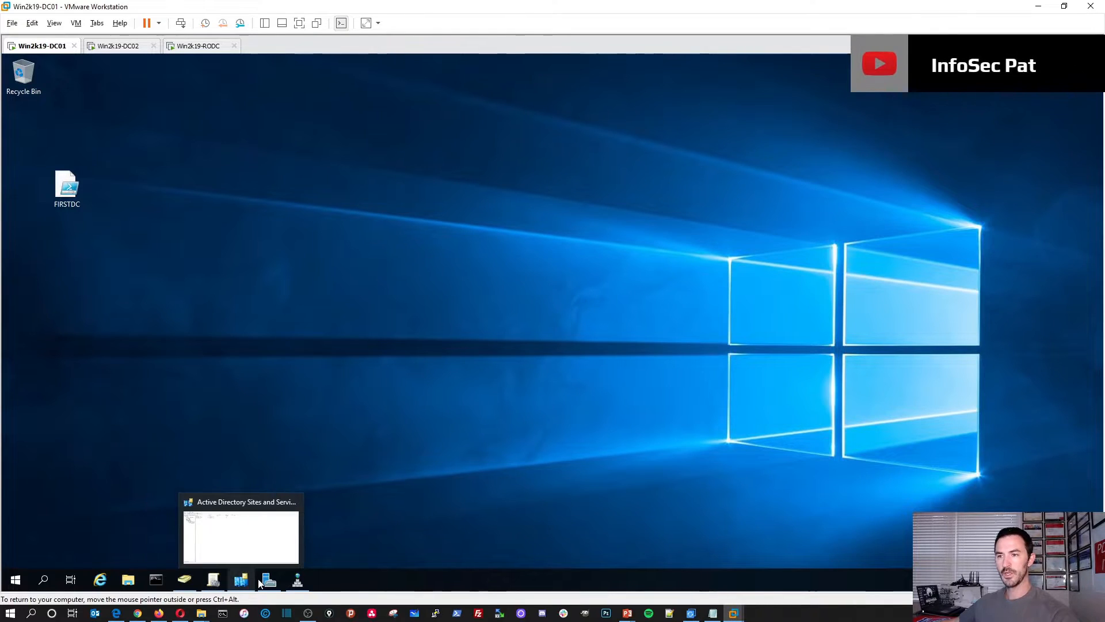
# Step: Open ADUC and check WIN2K19-DC01 and WIN2K19-DC02 in the Domain Controllers container
pyautogui.moveTo(271, 583)
pyautogui.click(191, 579)
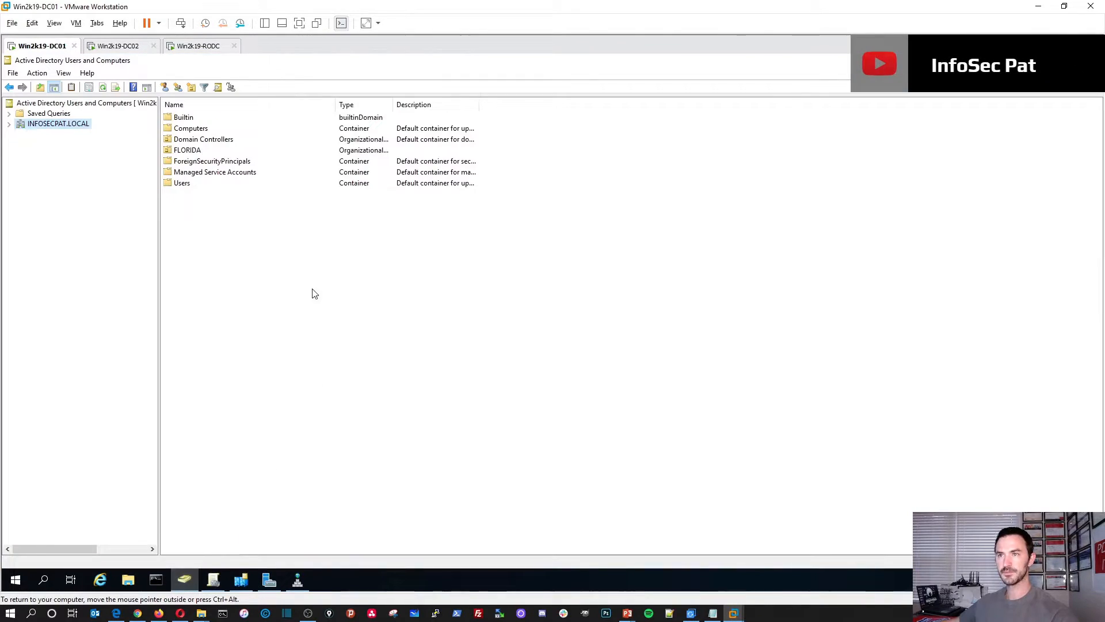
pyautogui.doubleClick(69, 128)
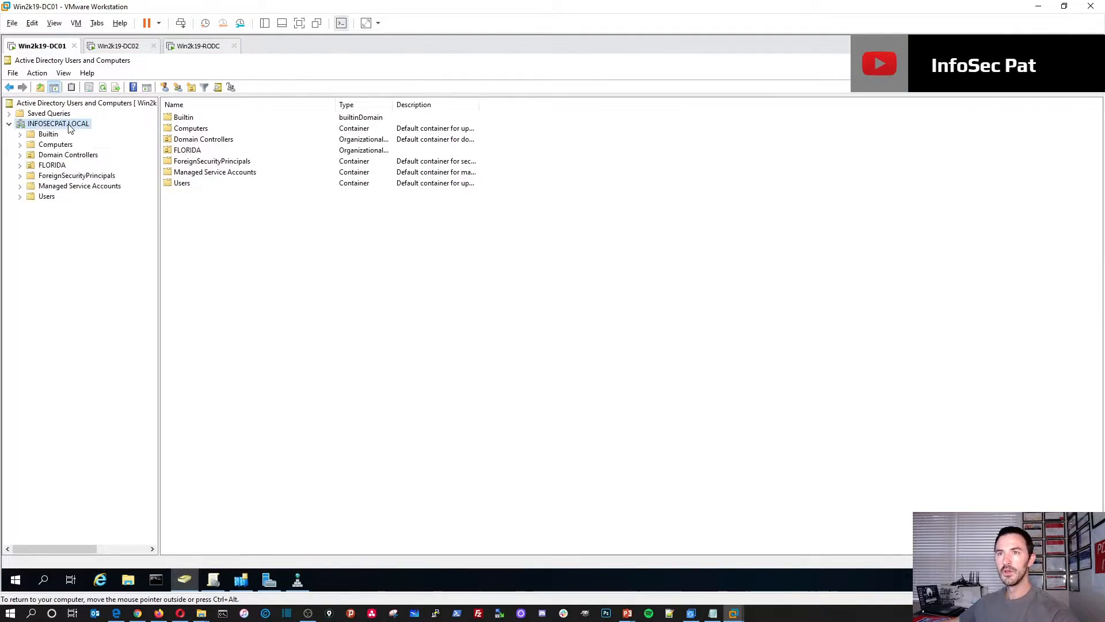
pyautogui.click(58, 155)
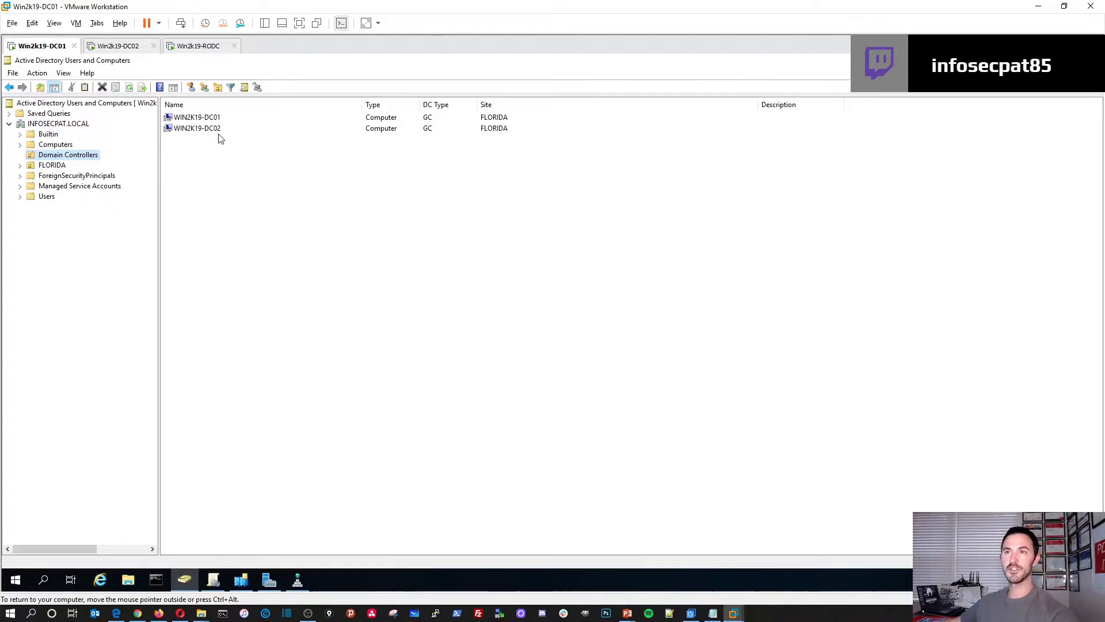
pyautogui.click(439, 134)
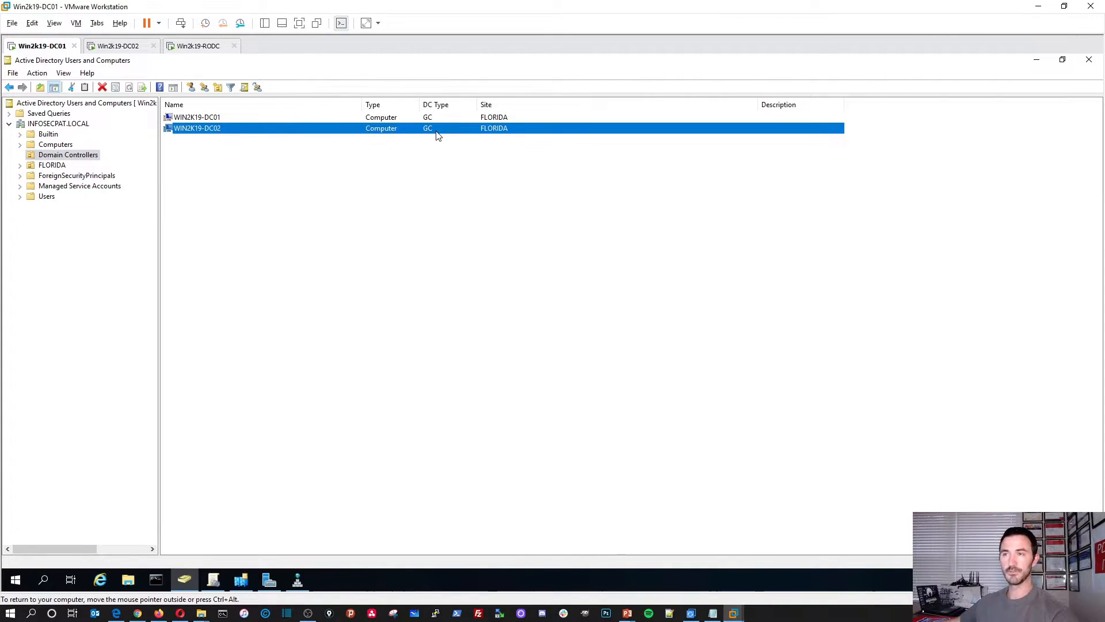
pyautogui.click(447, 120)
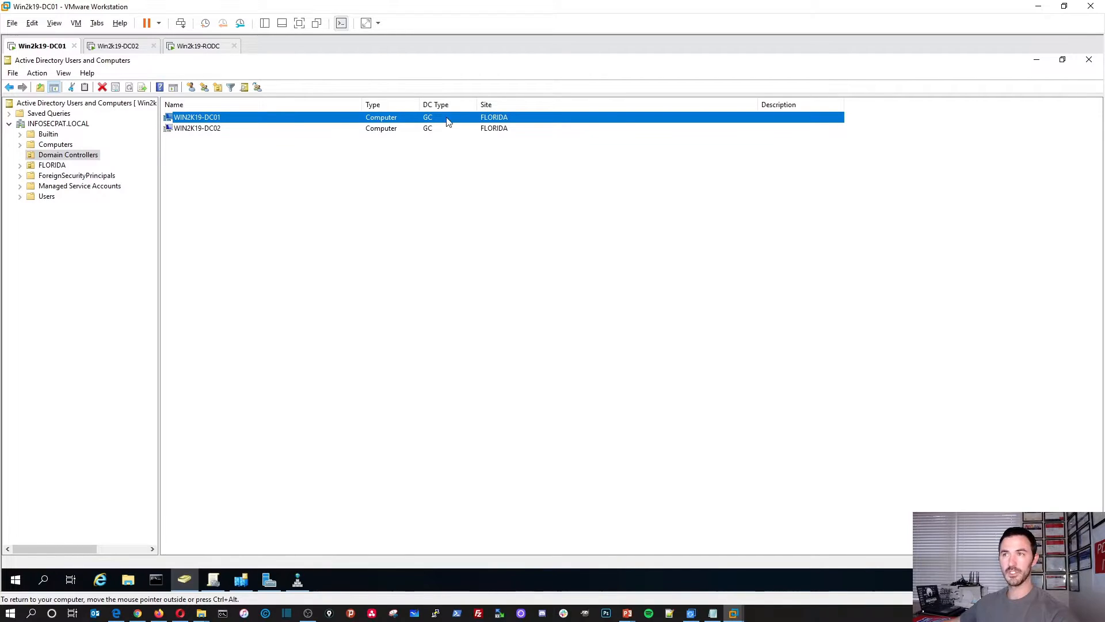
# Step: Review domain controller status via Change Domain Controller on INFOSECPAT.LOCAL, then cancel
pyautogui.click(64, 126)
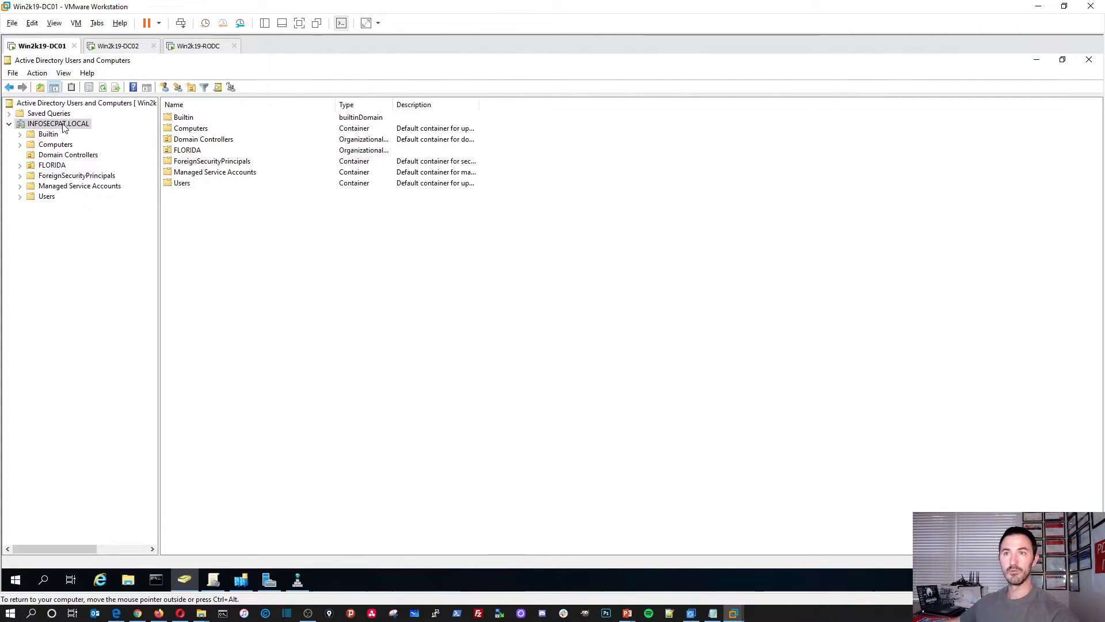
pyautogui.rightClick(64, 126)
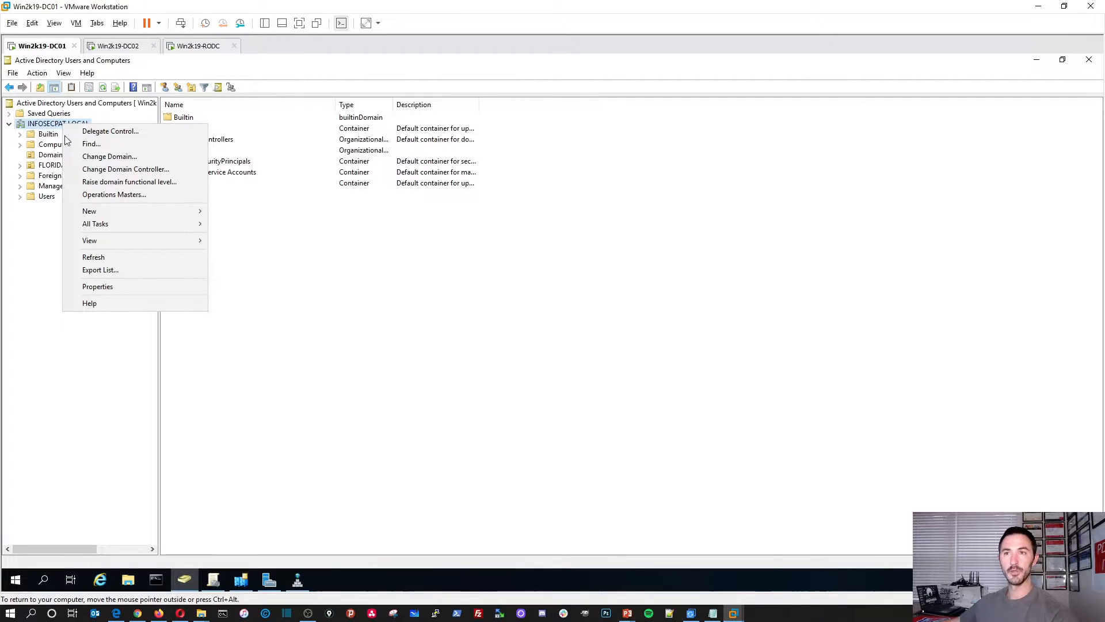
pyautogui.click(96, 171)
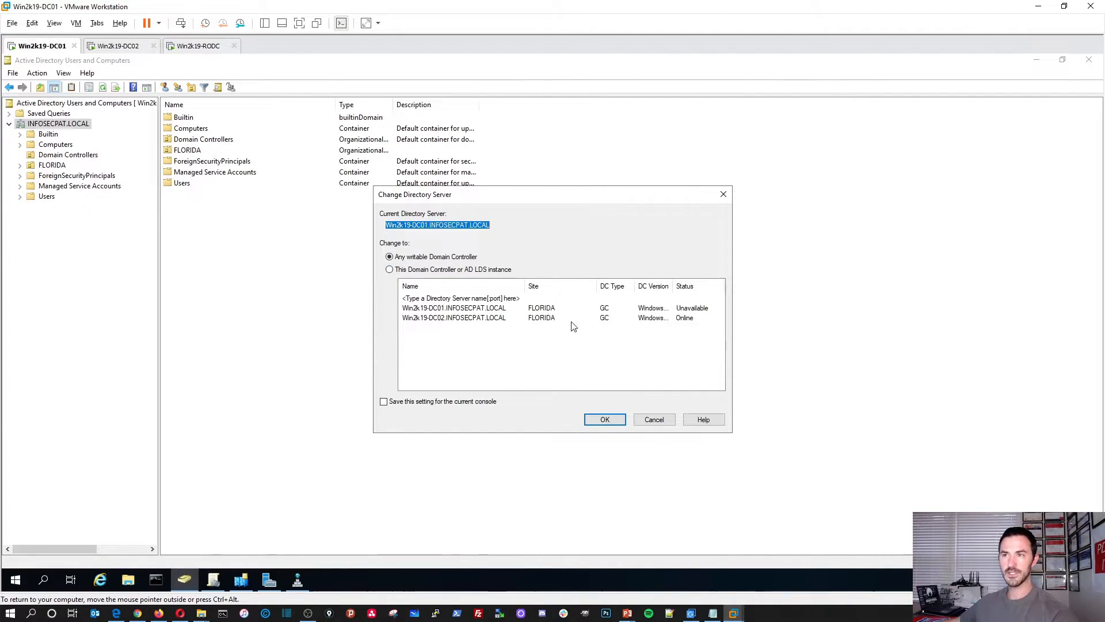
pyautogui.click(423, 269)
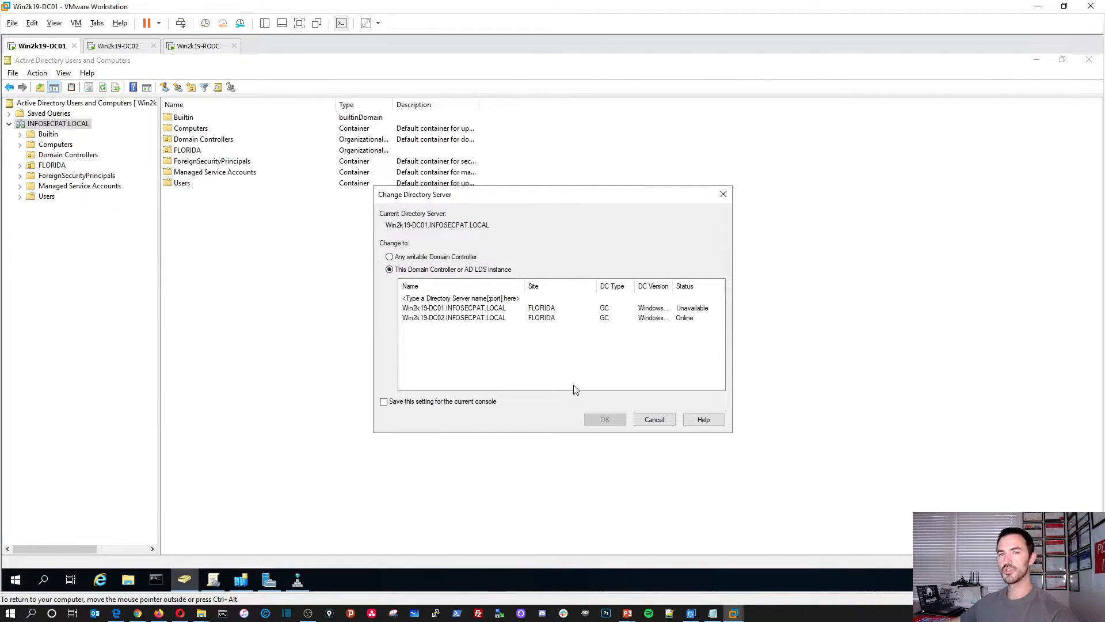
pyautogui.click(654, 419)
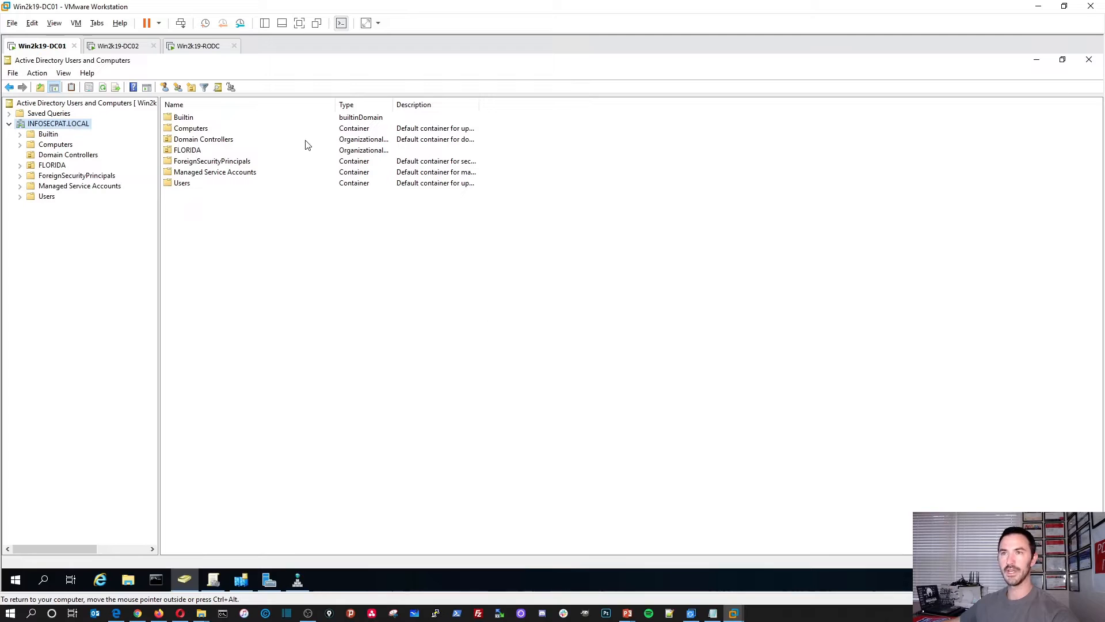
# Step: Bring up the Win2k19-RODC VM, where AD DS installed, and give it input focus
pyautogui.click(196, 46)
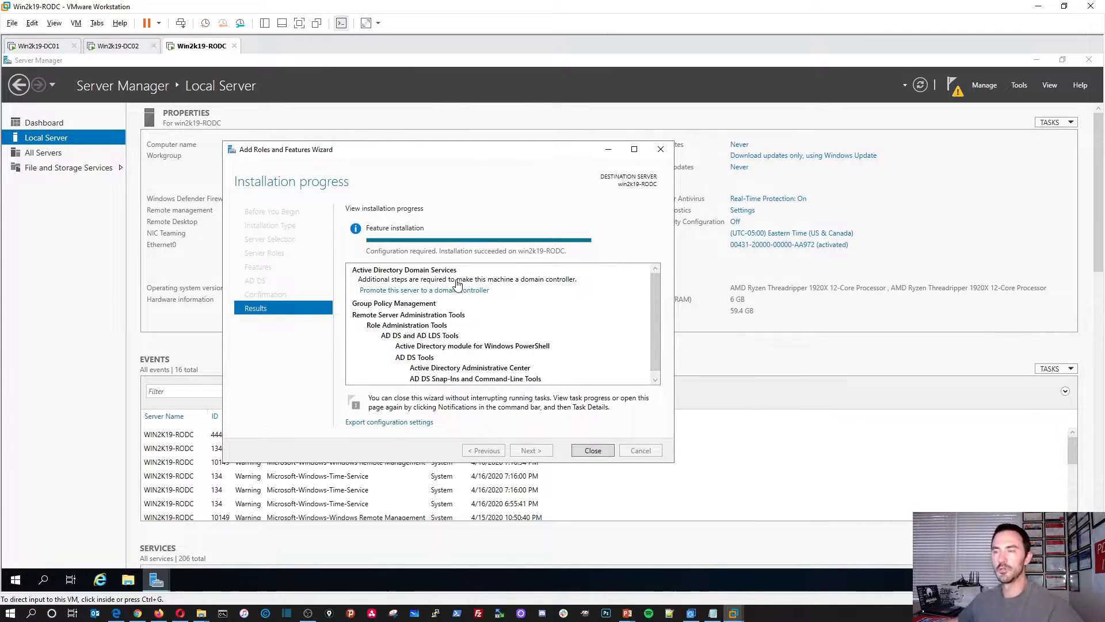
pyautogui.click(414, 294)
pyautogui.hotkey('ctrl', 'alt')
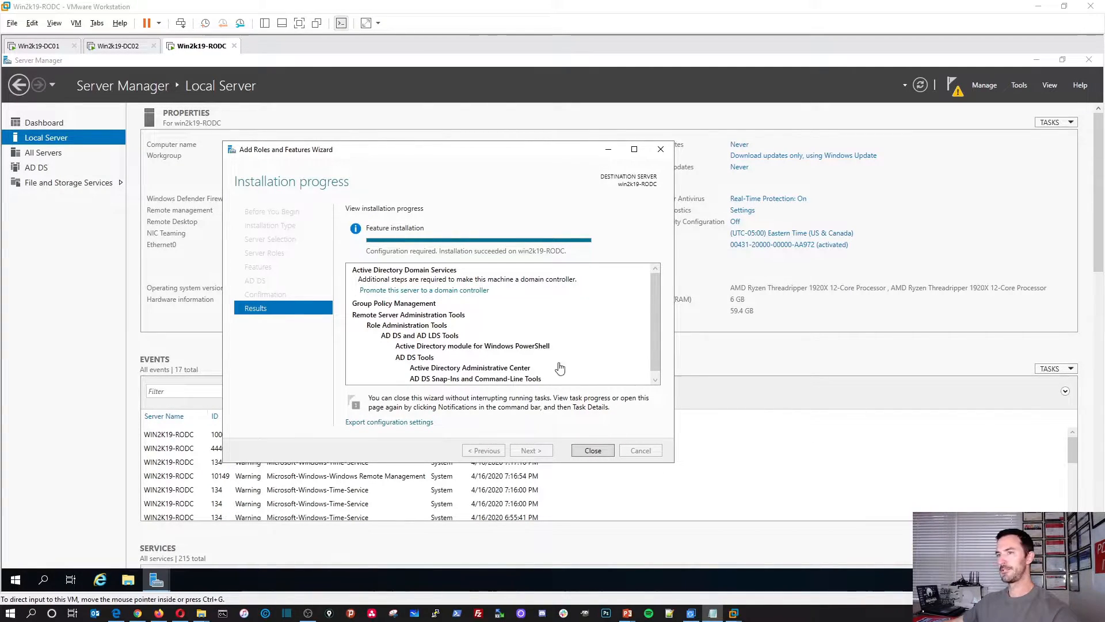
pyautogui.click(459, 306)
# Step: Start promoting the server to a domain controller and enter INFOSECPAT.LOCAL as the domain
pyautogui.click(458, 290)
pyautogui.moveTo(299, 125); pyautogui.dragTo(433, 165)
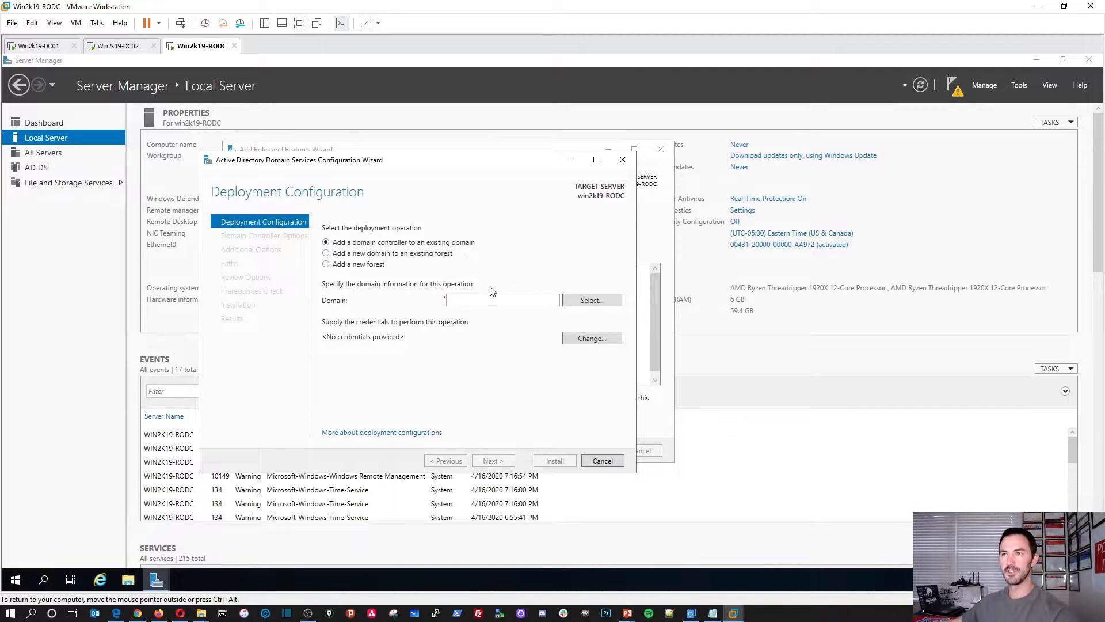
pyautogui.click(569, 301)
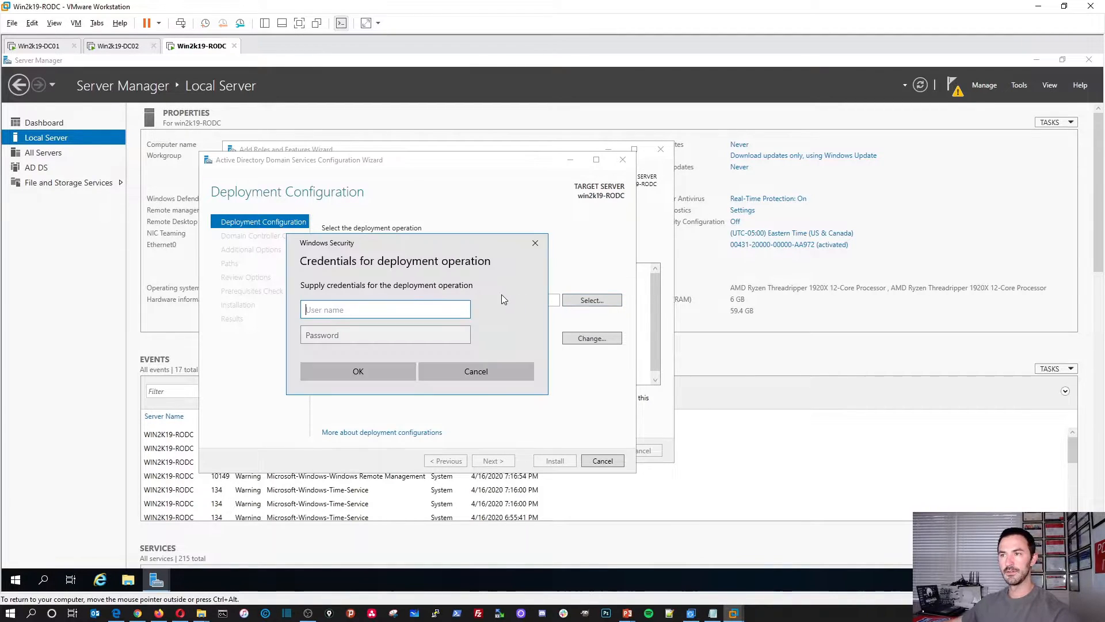
pyautogui.click(524, 373)
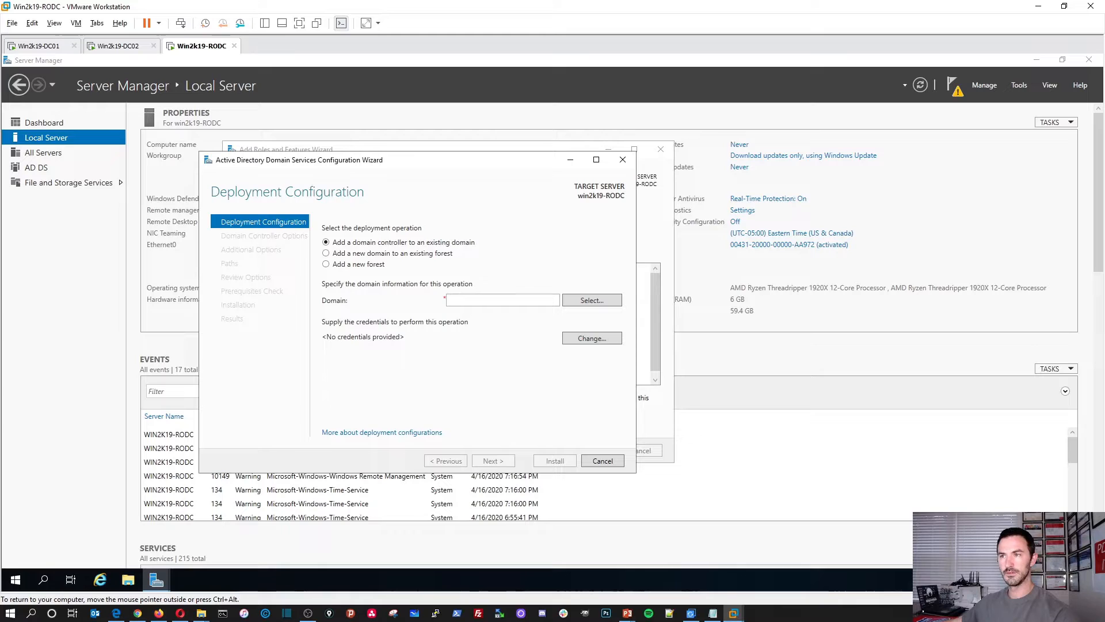
pyautogui.write('INFOSECPA')
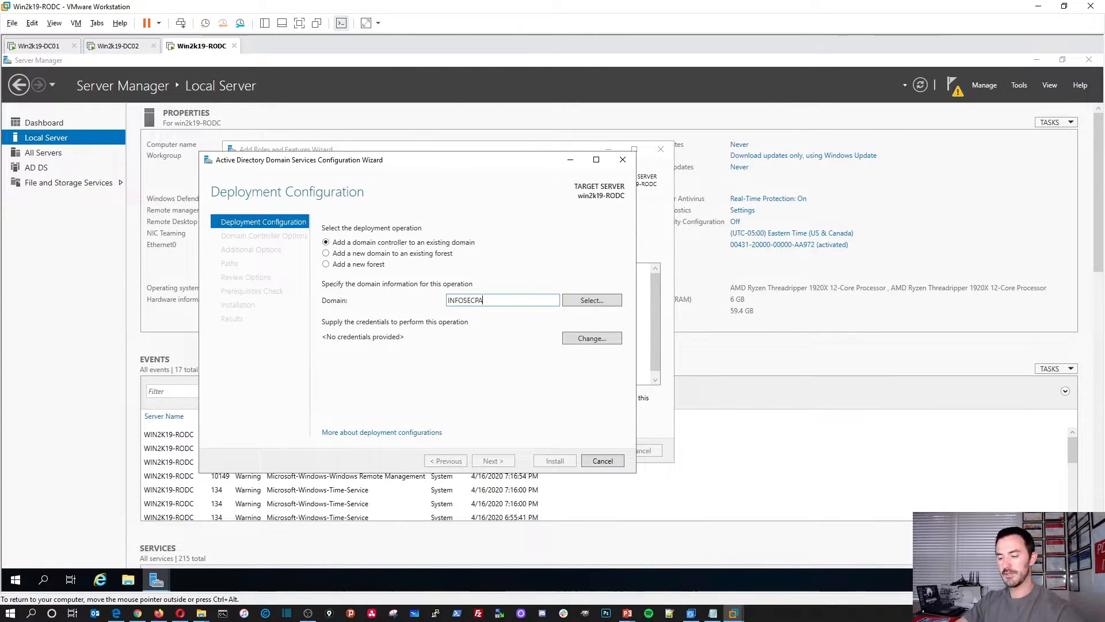
pyautogui.write('T.LOCAL')
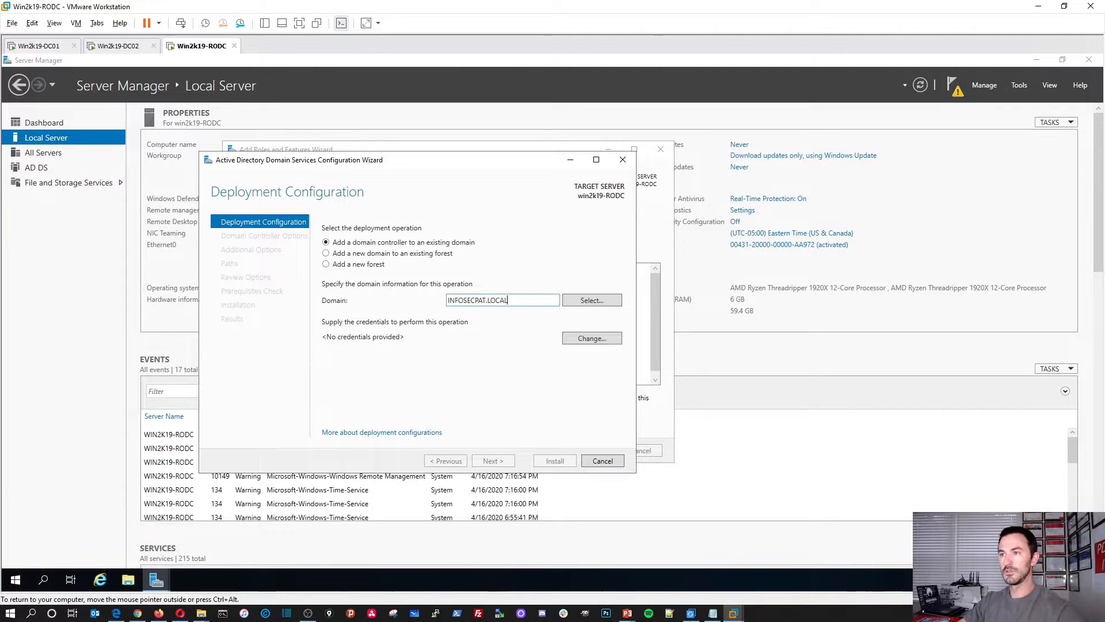
# Step: Browse the forest as Administrator with the account password and select INFOSECPAT.LOCAL as the domain
pyautogui.click(584, 300)
pyautogui.write('aDMI')
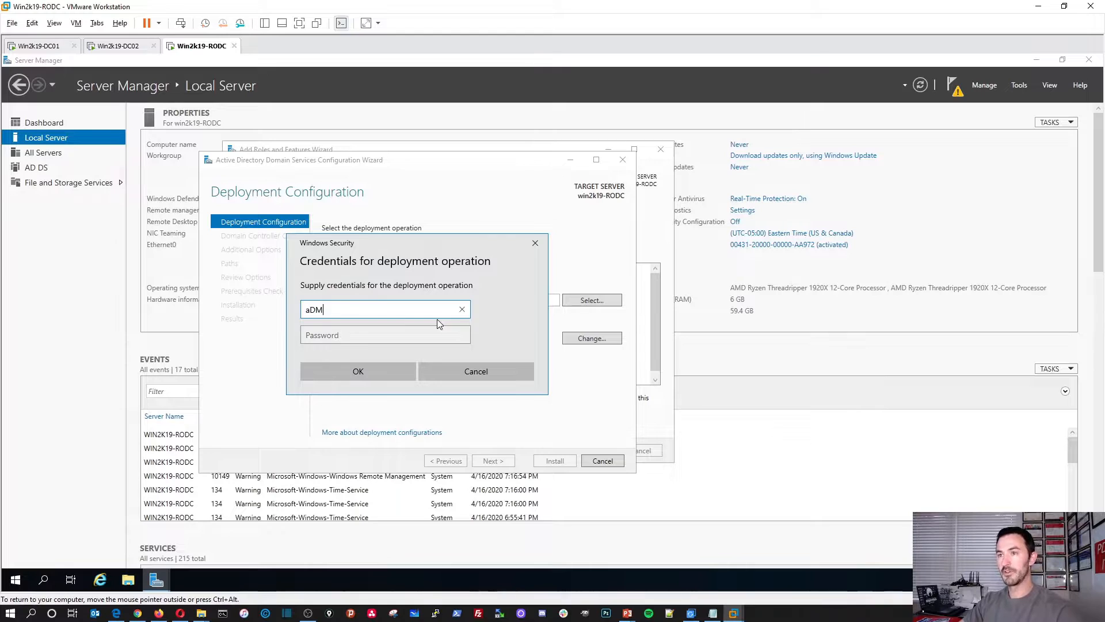
pyautogui.press('BackSpace')
pyautogui.press('BackSpace')
pyautogui.press('BackSpace')
pyautogui.press('BackSpace')
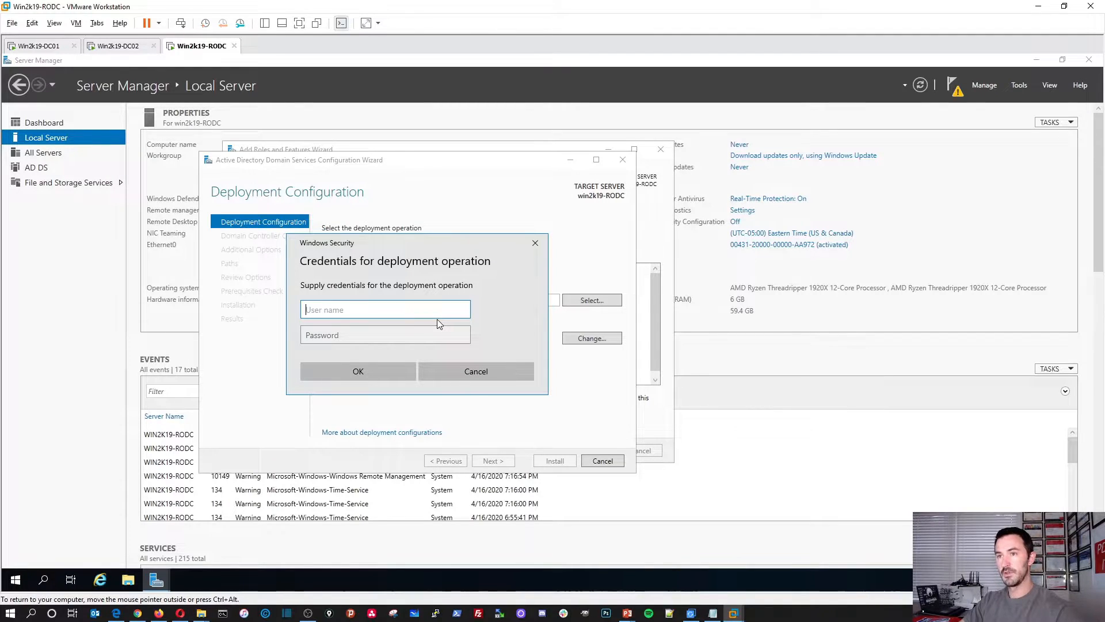
pyautogui.write('Administrator')
pyautogui.press('Tab')
pyautogui.write('Password123!')
pyautogui.press('Return')
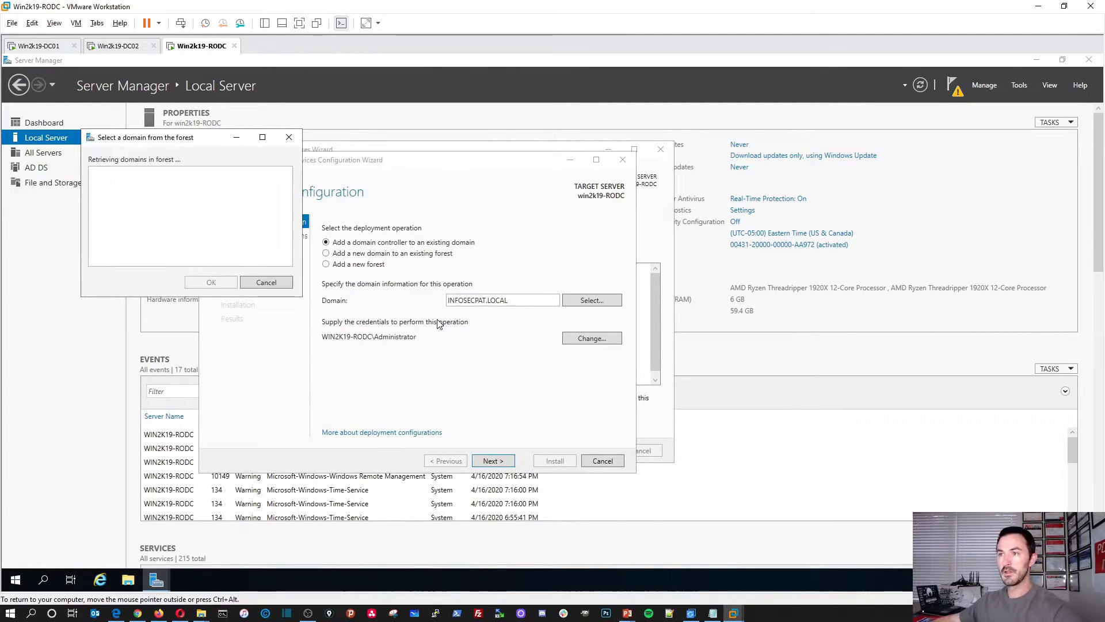
pyautogui.click(143, 183)
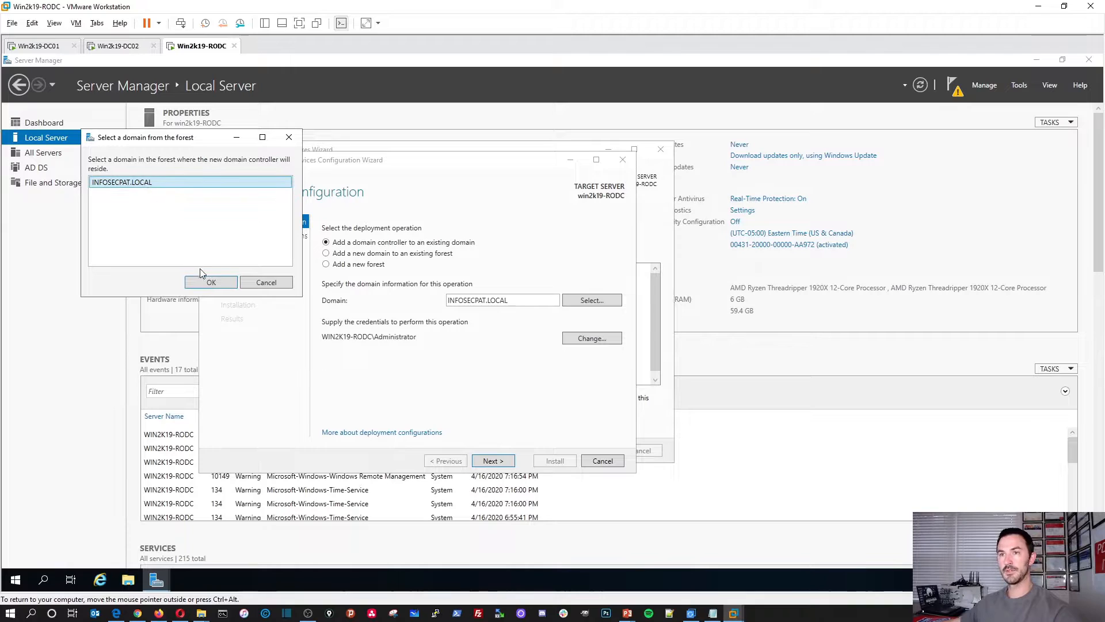
pyautogui.click(210, 282)
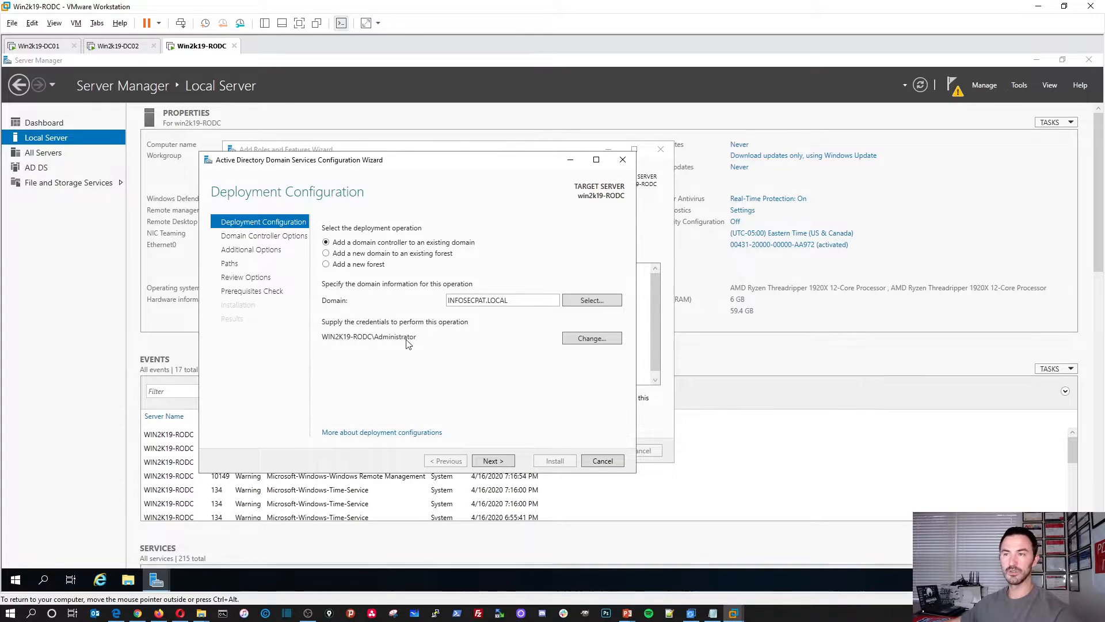
# Step: Set the promotion credentials to infosecpat\administrator with its password
pyautogui.click(572, 340)
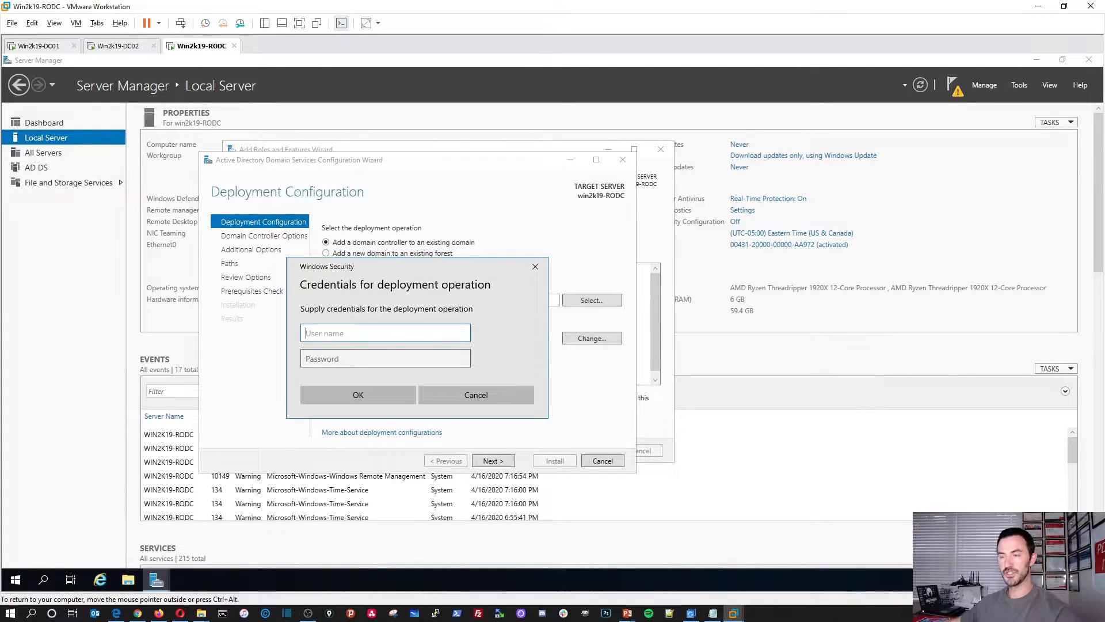
pyautogui.write('infosecpa')
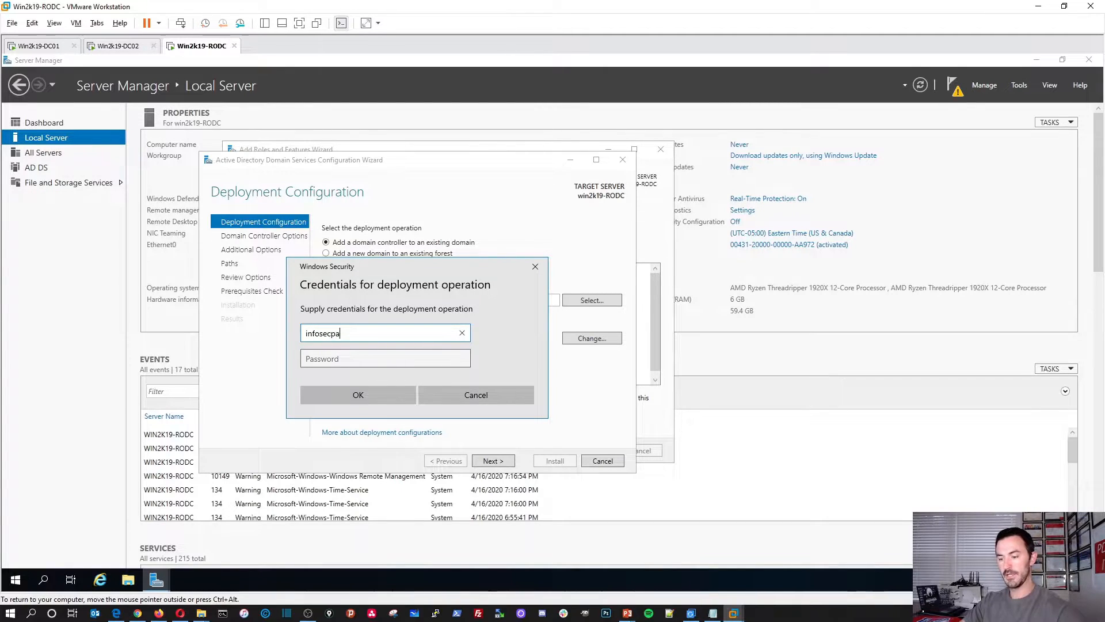
pyautogui.write('t\\administrator')
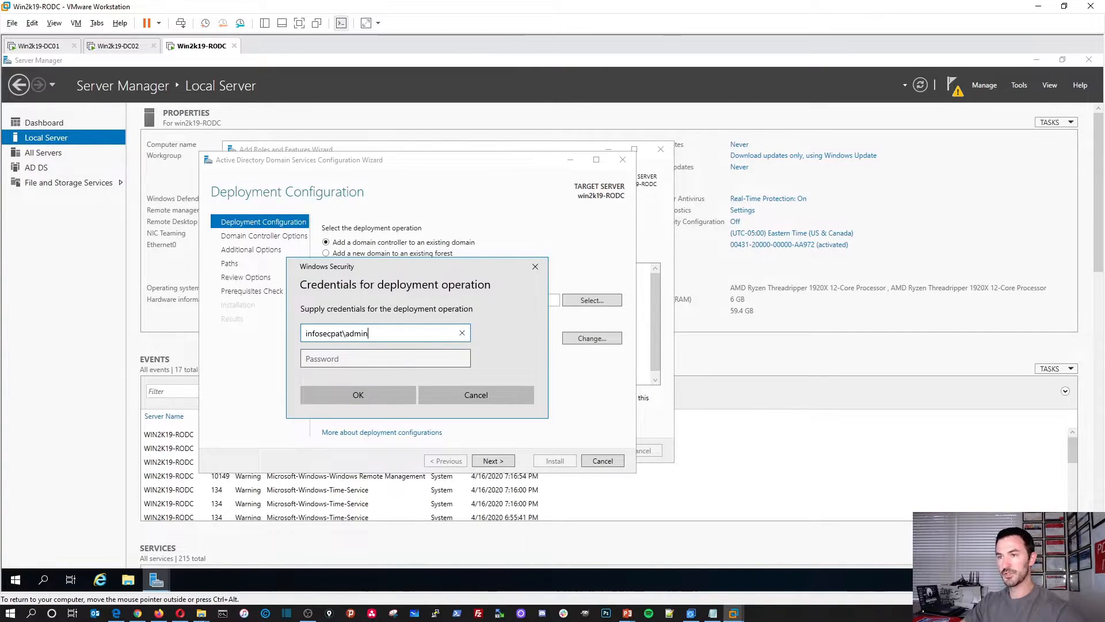
pyautogui.press('Tab')
pyautogui.write('*************')
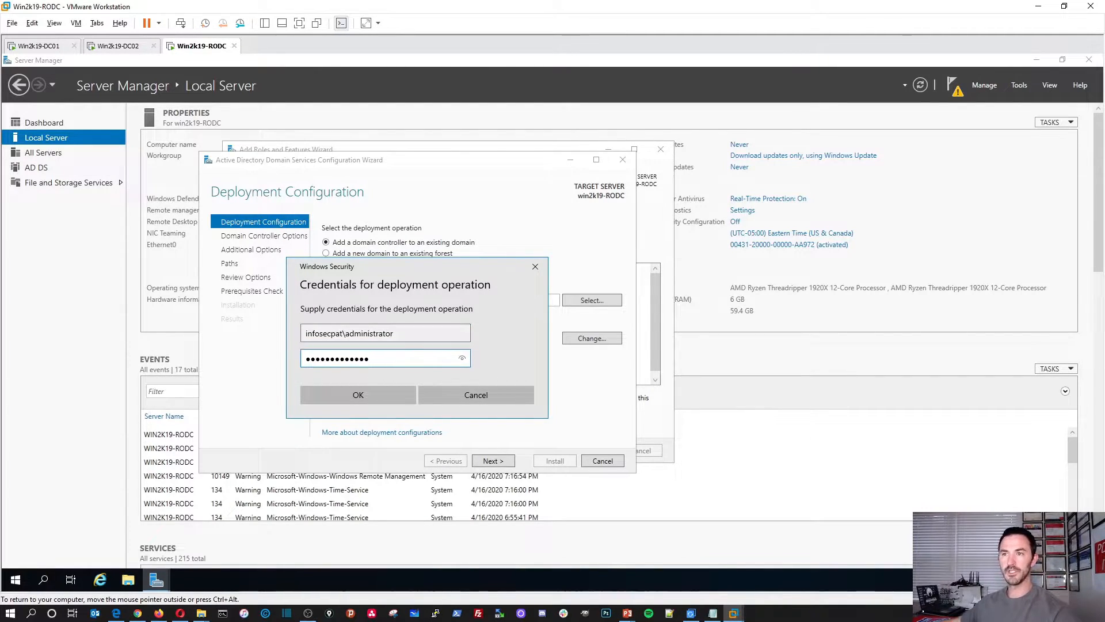
pyautogui.click(374, 395)
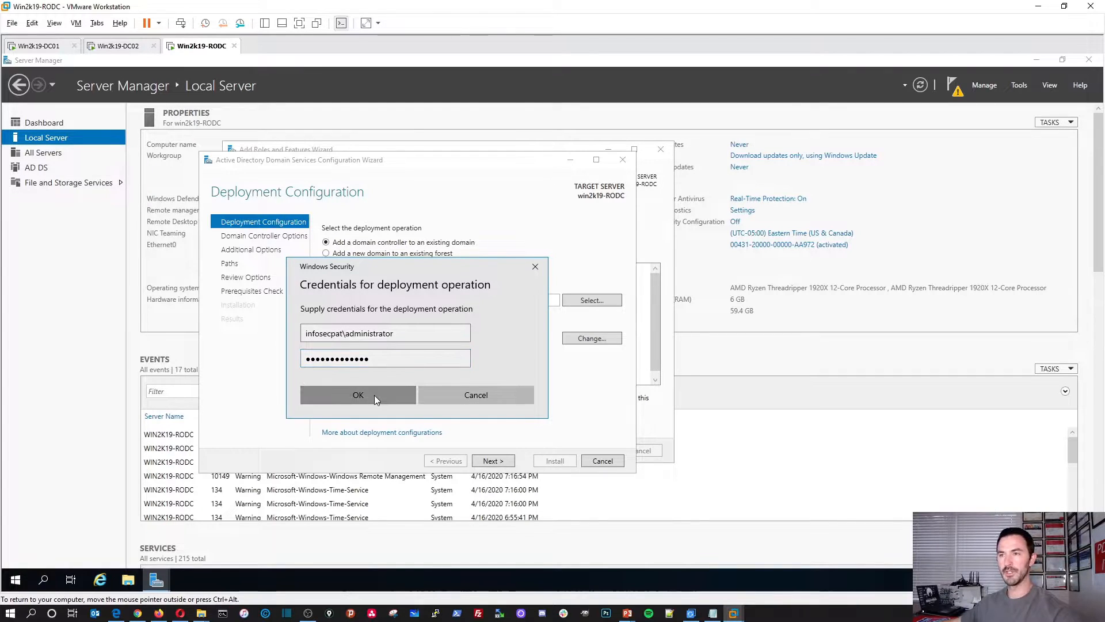
# Step: Make the new DC a read-only domain controller in site FLORIDA with a DSRM password set
pyautogui.click(497, 458)
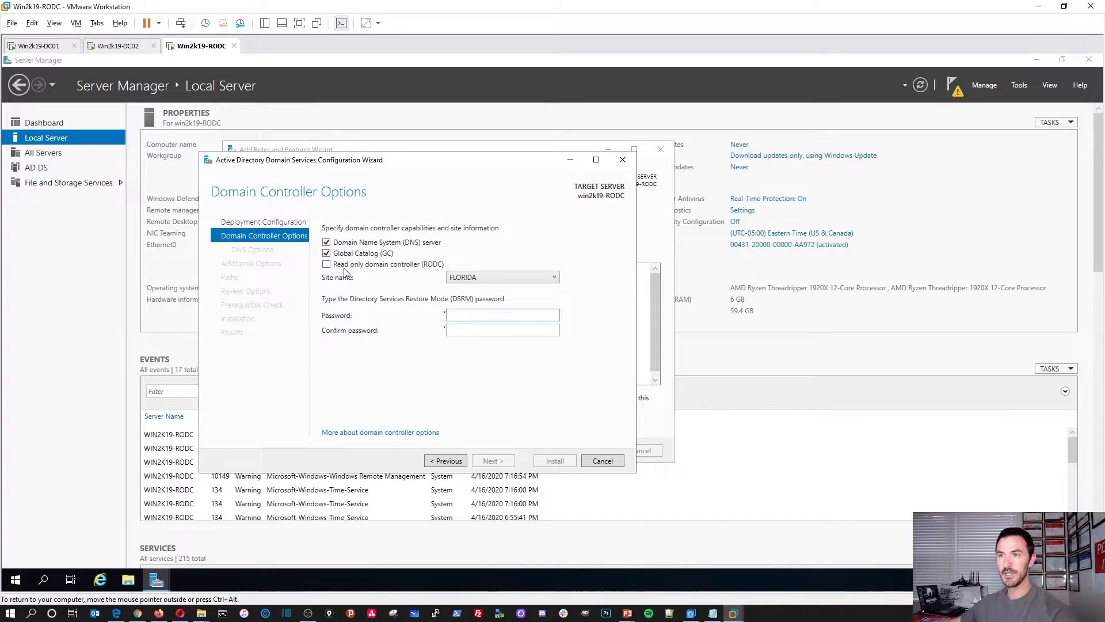
pyautogui.click(326, 265)
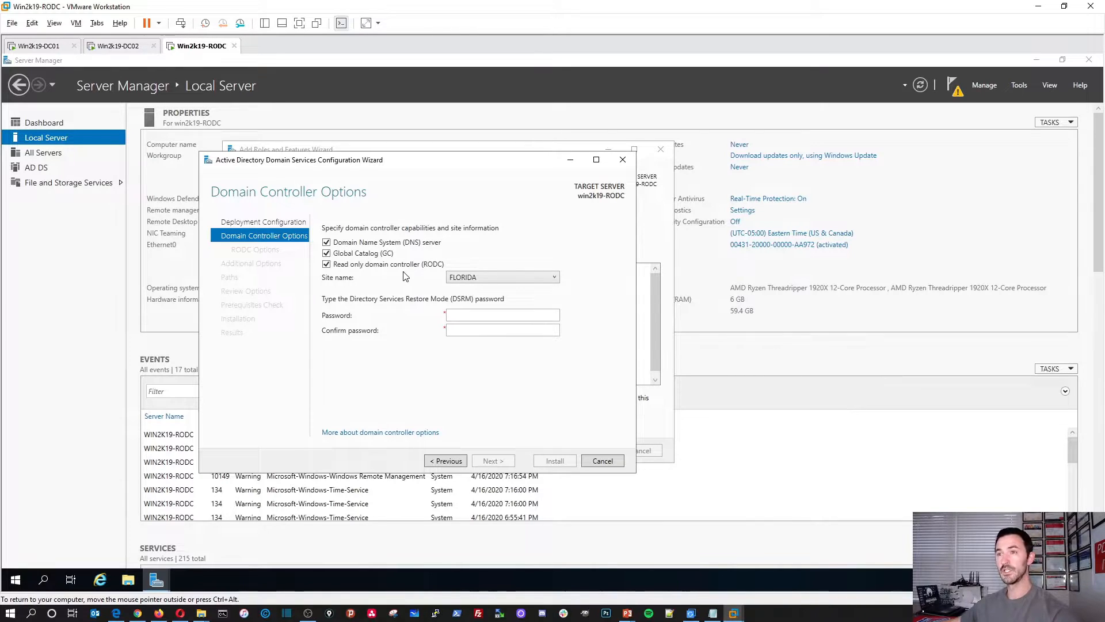
pyautogui.click(454, 279)
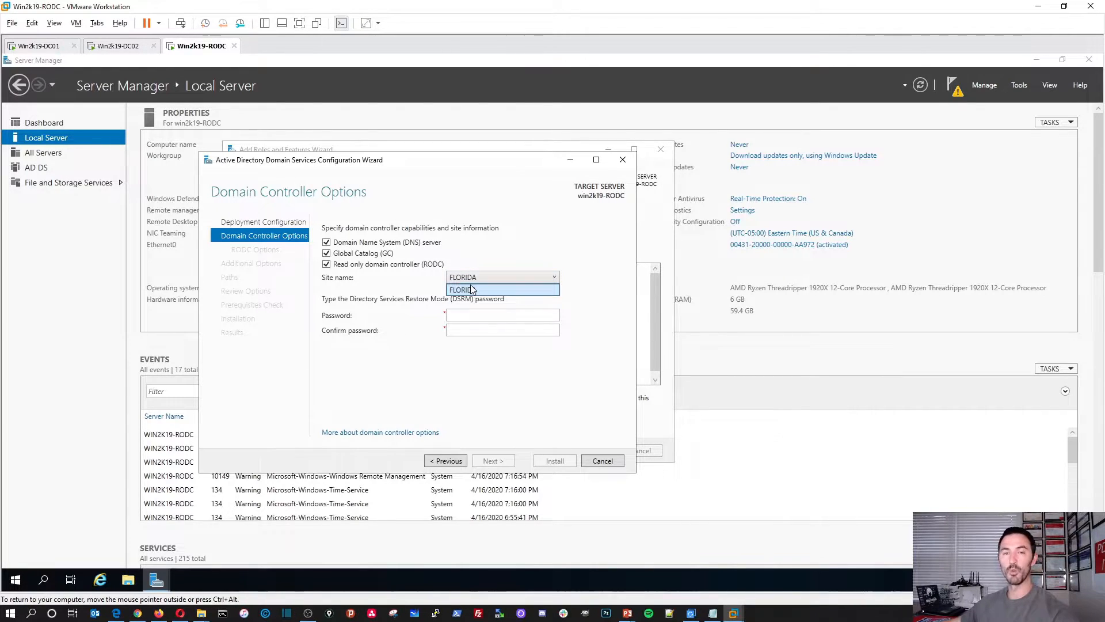
pyautogui.click(473, 281)
pyautogui.click(489, 314)
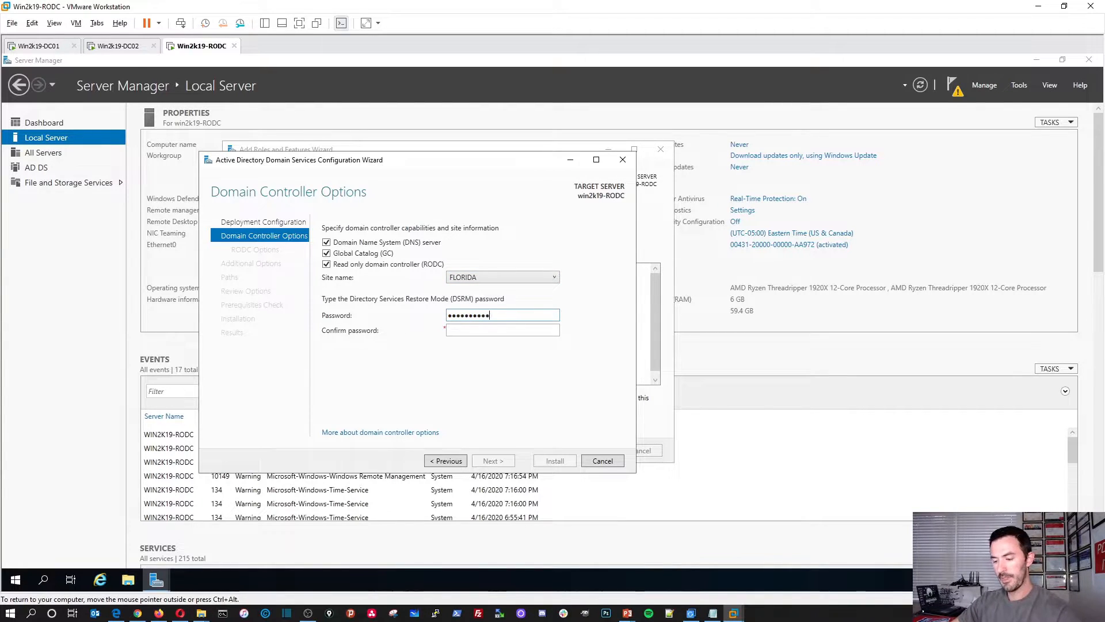
pyautogui.press('Tab')
pyautogui.write('•••••••••••••')
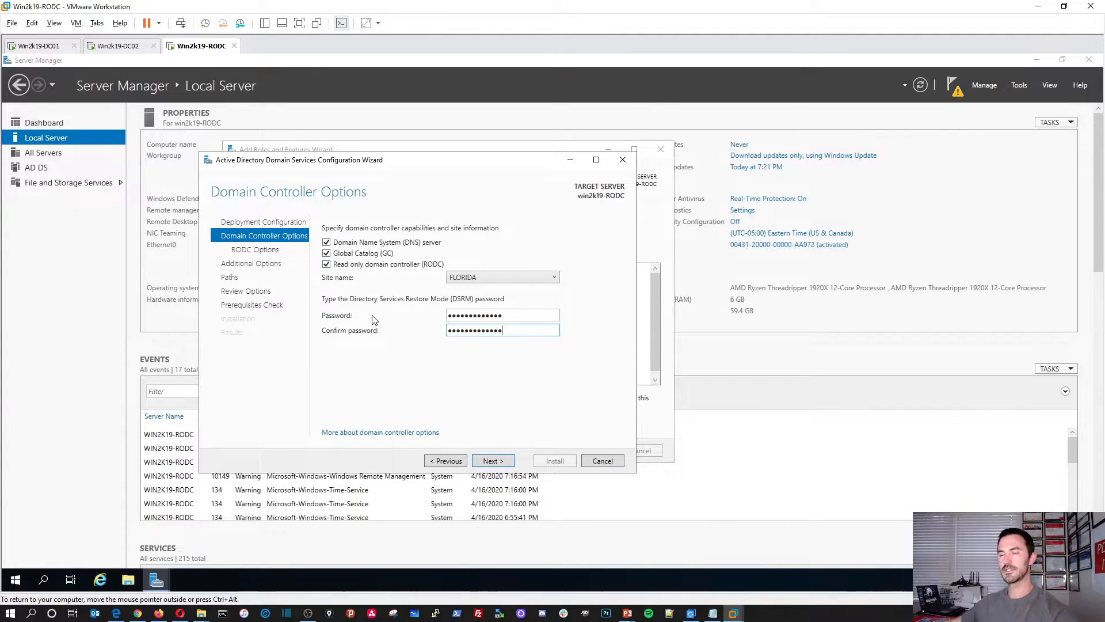
pyautogui.click(500, 462)
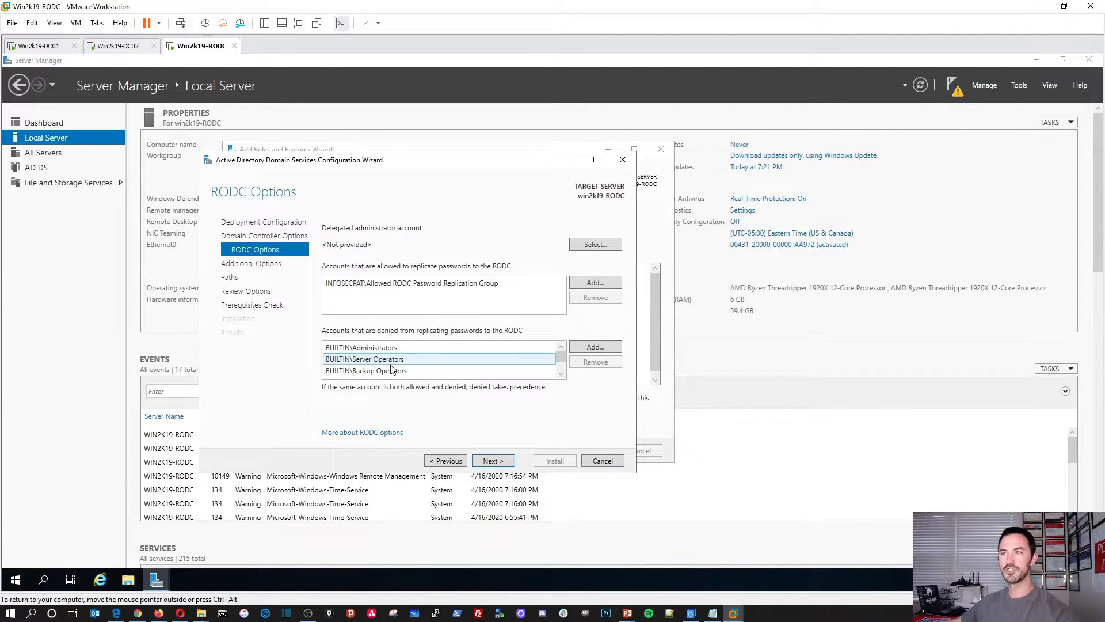
# Step: Keep the Allowed RODC Password Replication Group settings and advance to Additional Options
pyautogui.scroll(-1, 391, 370)
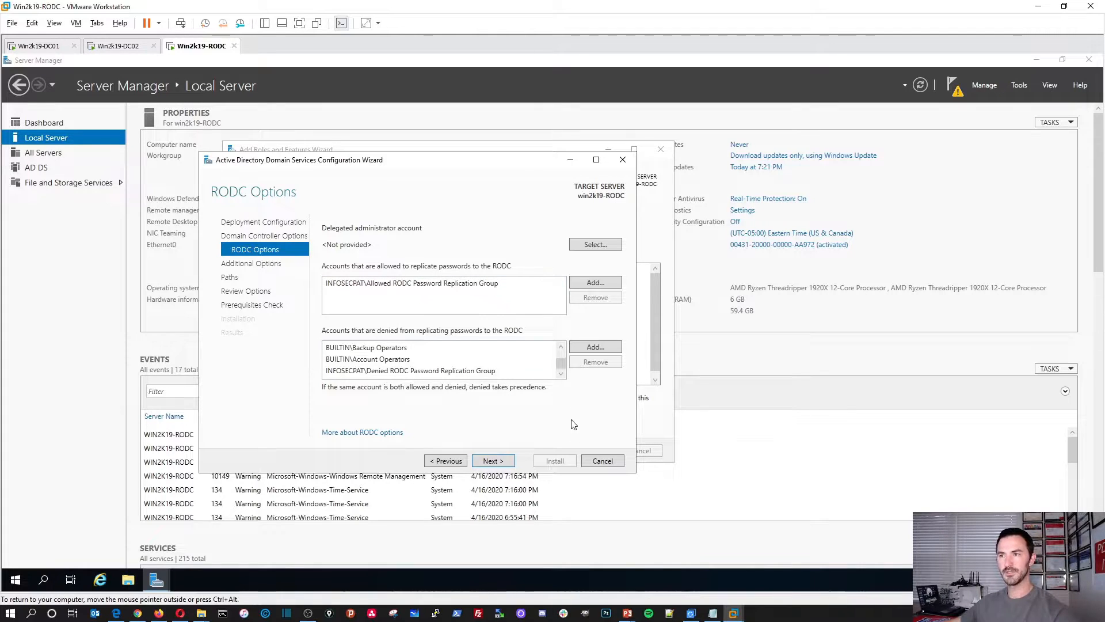
pyautogui.click(502, 463)
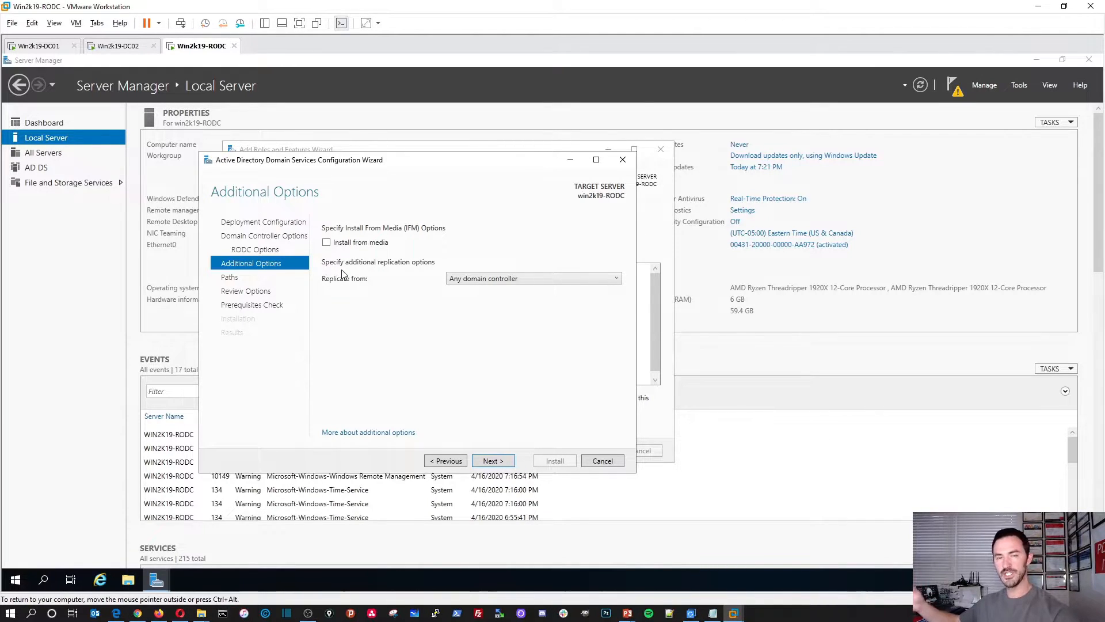
# Step: Replicate from Any domain controller, pass Paths, Review and the prerequisites check, then Install
pyautogui.click(465, 279)
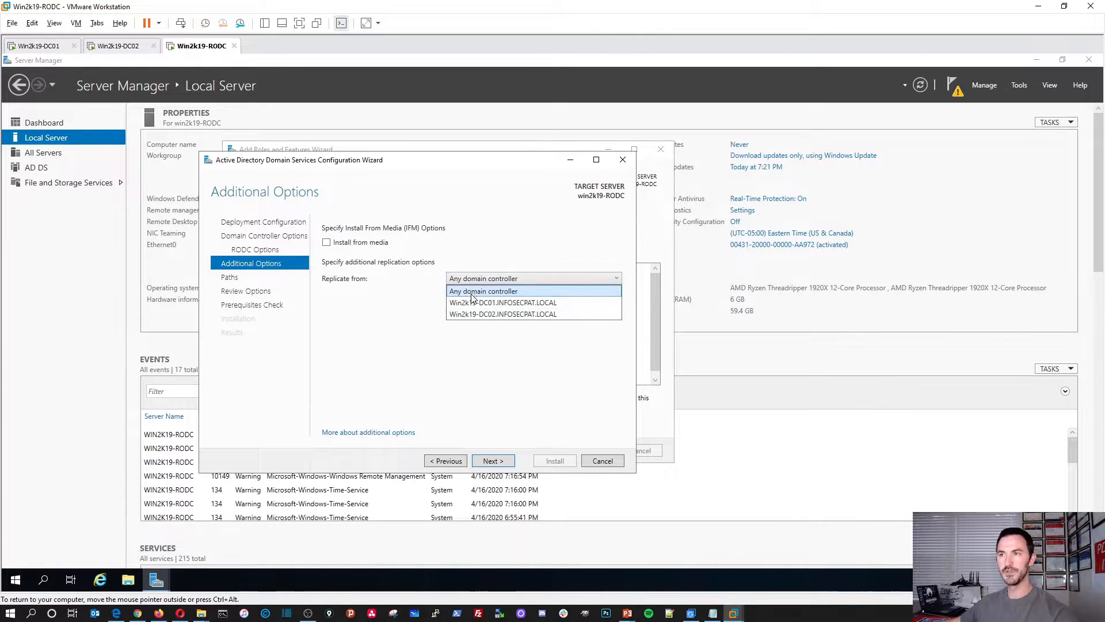
pyautogui.click(474, 292)
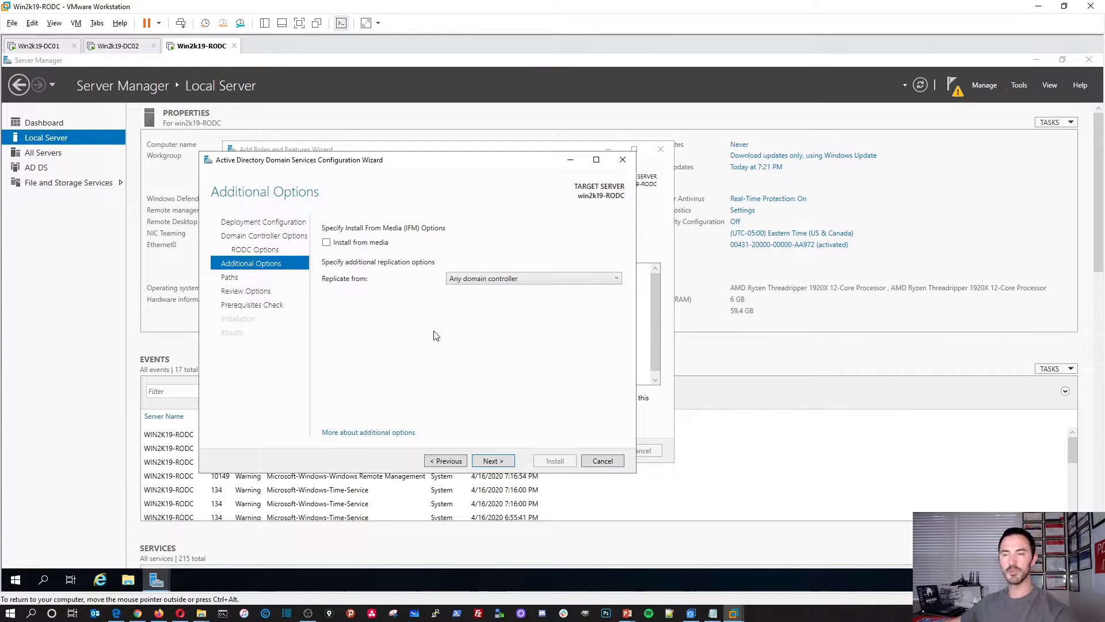
pyautogui.click(487, 463)
pyautogui.click(497, 464)
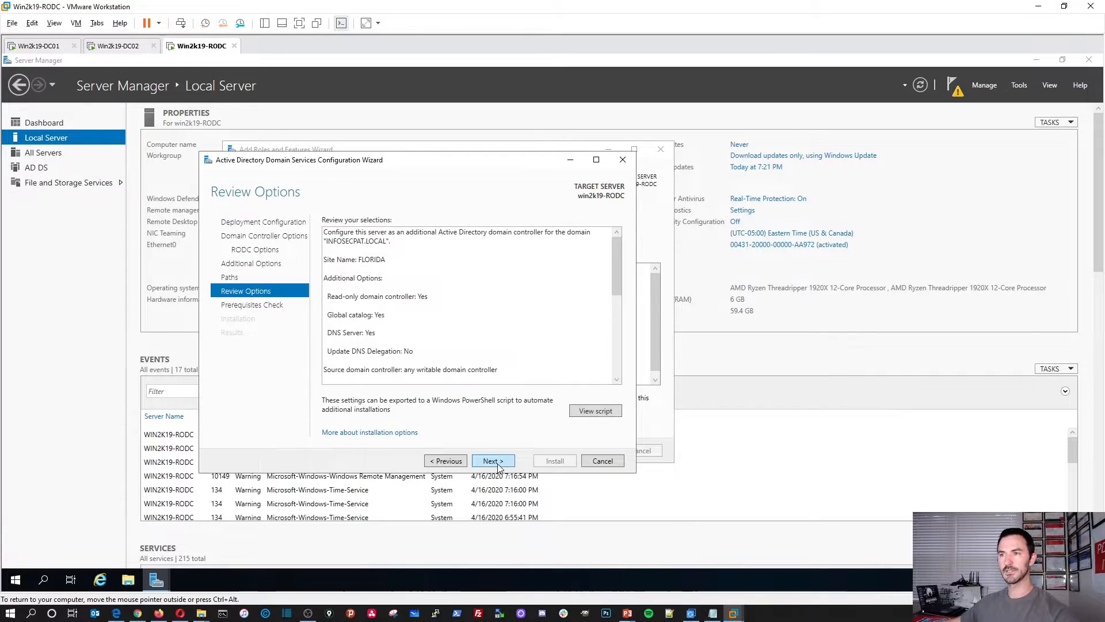
pyautogui.click(494, 461)
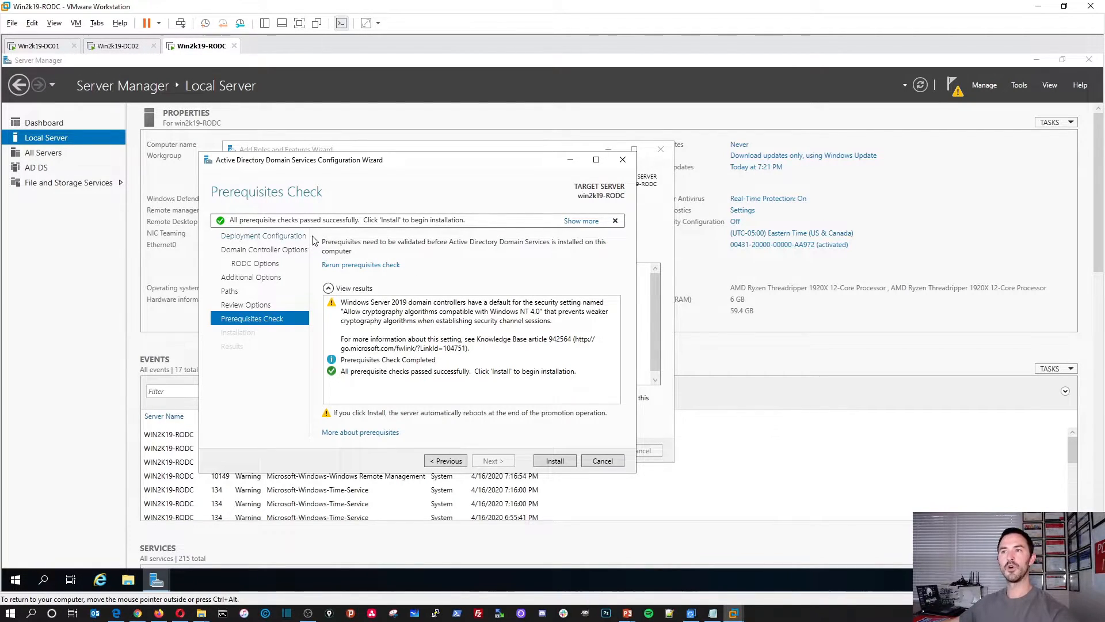
pyautogui.click(554, 461)
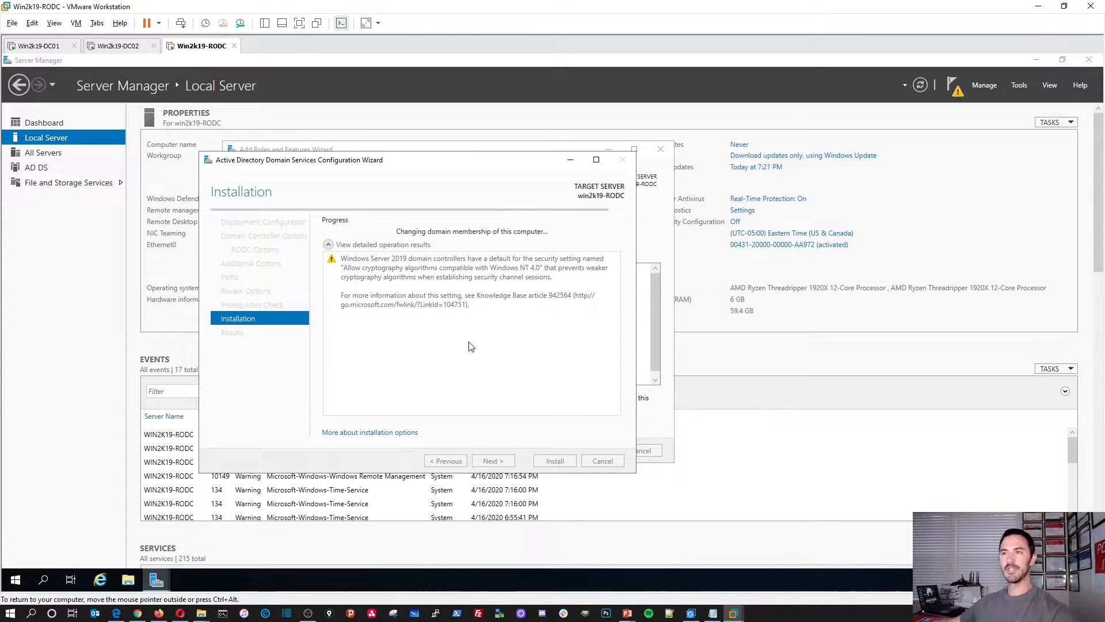
# Step: Refresh Domain Controllers in DC01's Active Directory Users and Computers so WIN2K19-RODC appears
pyautogui.click(107, 50)
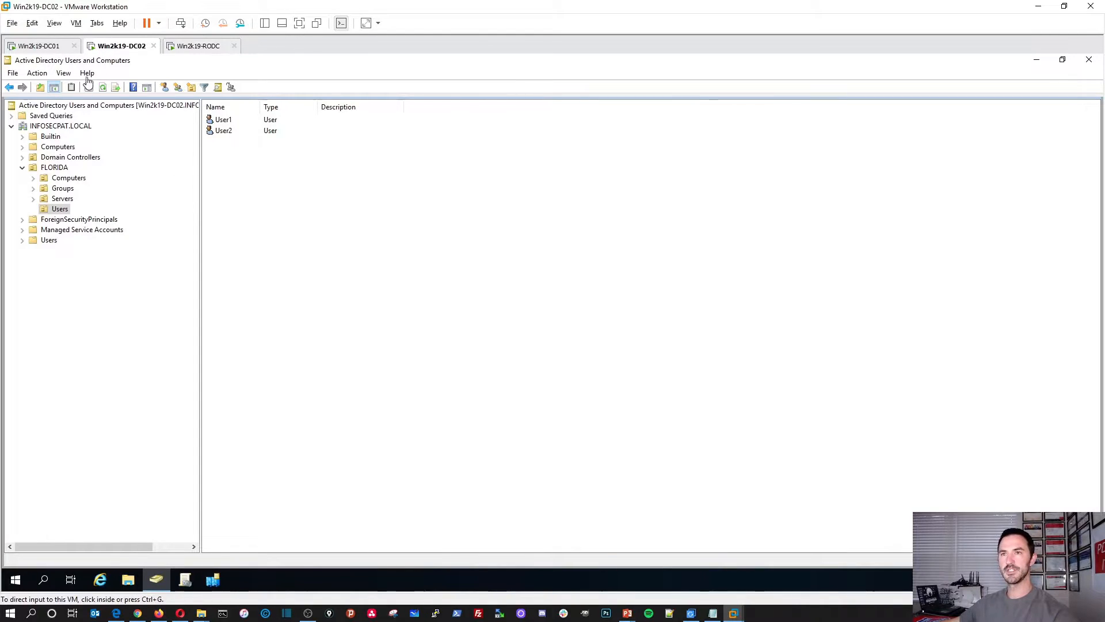
pyautogui.click(41, 46)
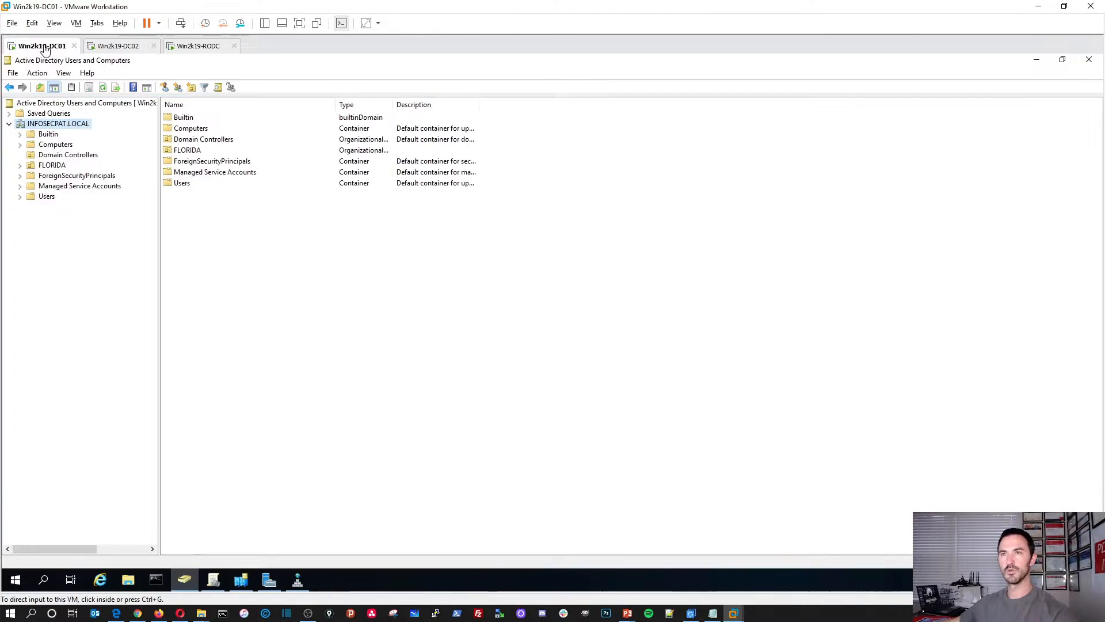
pyautogui.click(57, 156)
pyautogui.rightClick(245, 209)
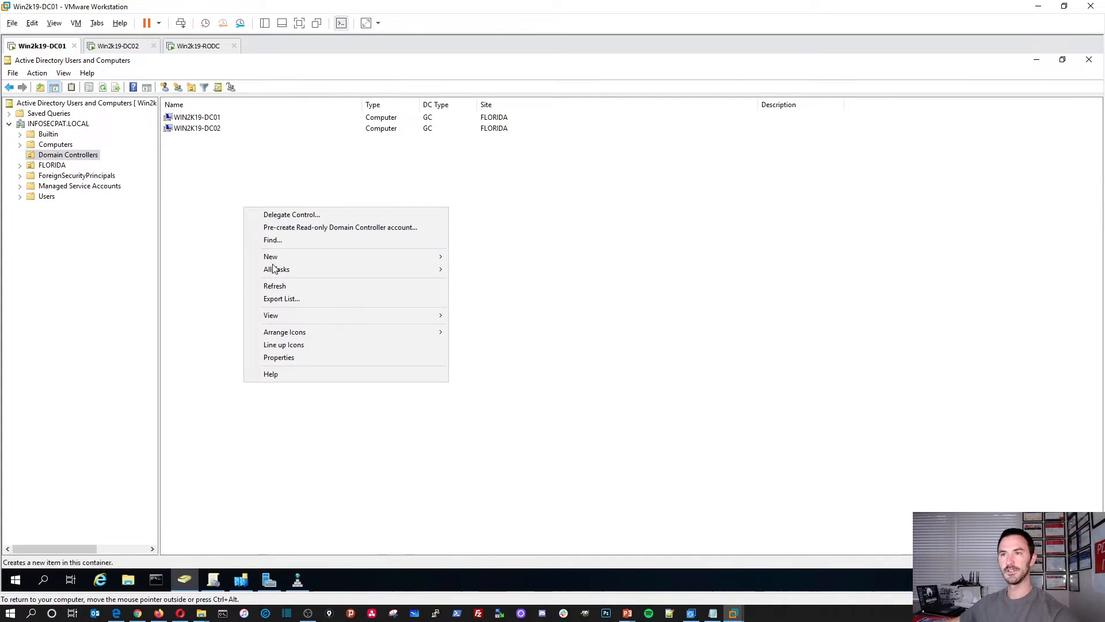
pyautogui.click(274, 285)
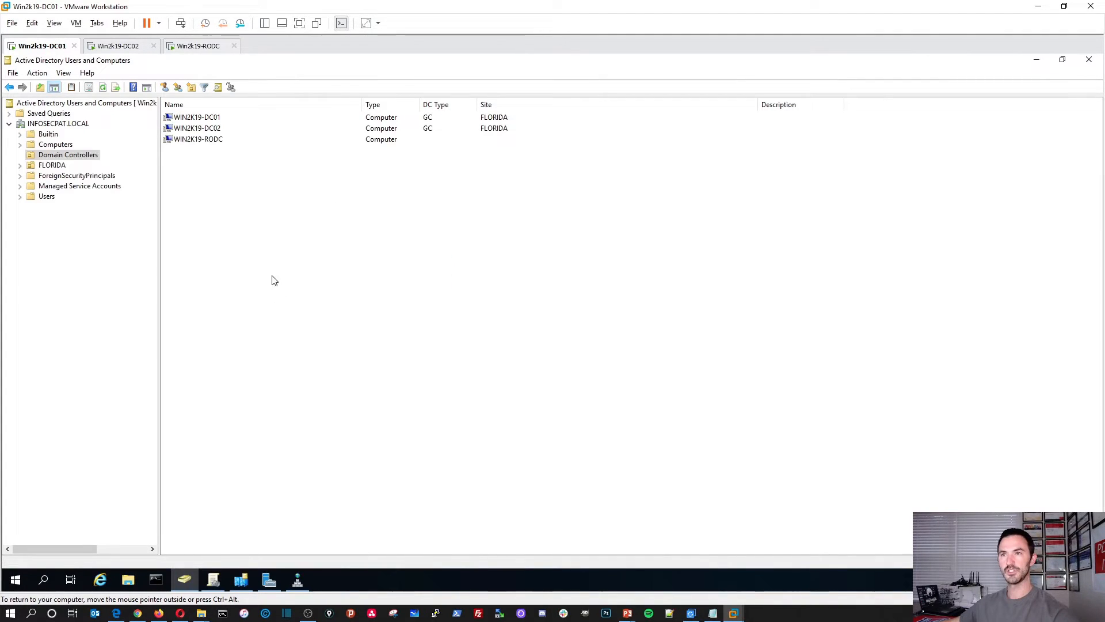
pyautogui.click(204, 141)
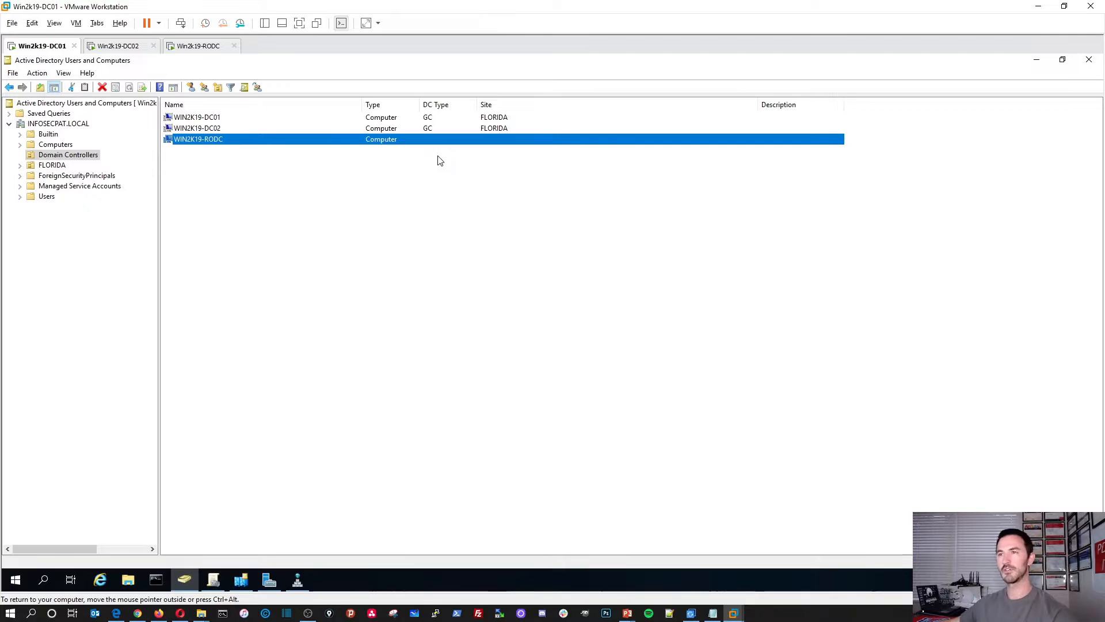
# Step: Show DC02's Domain Controllers list with widened Name, Type and DC Type columns
pyautogui.click(194, 47)
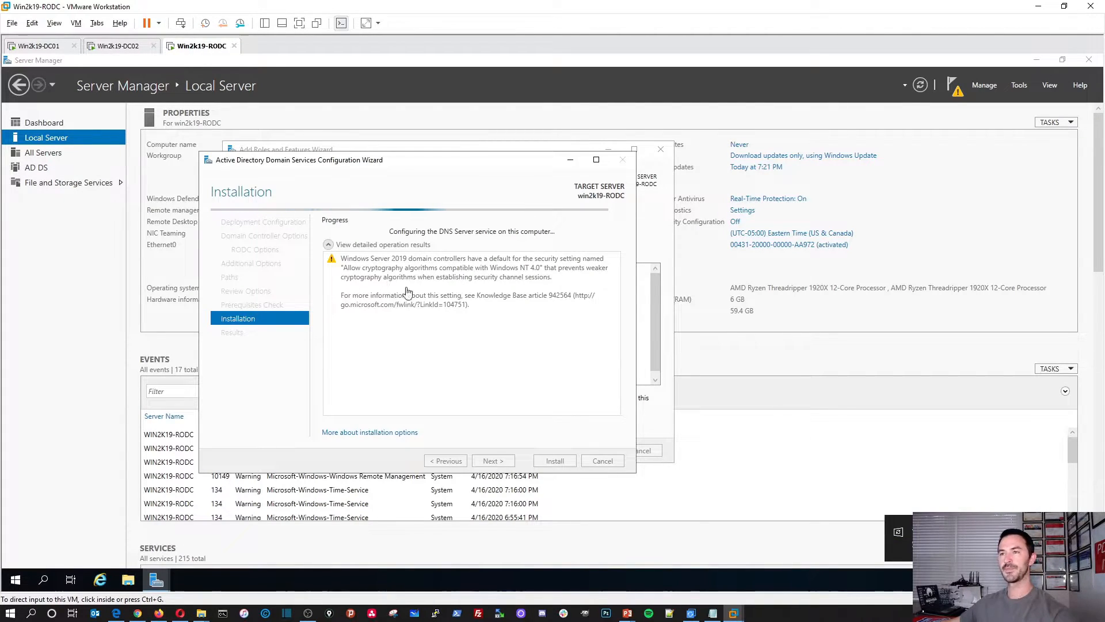
pyautogui.click(119, 47)
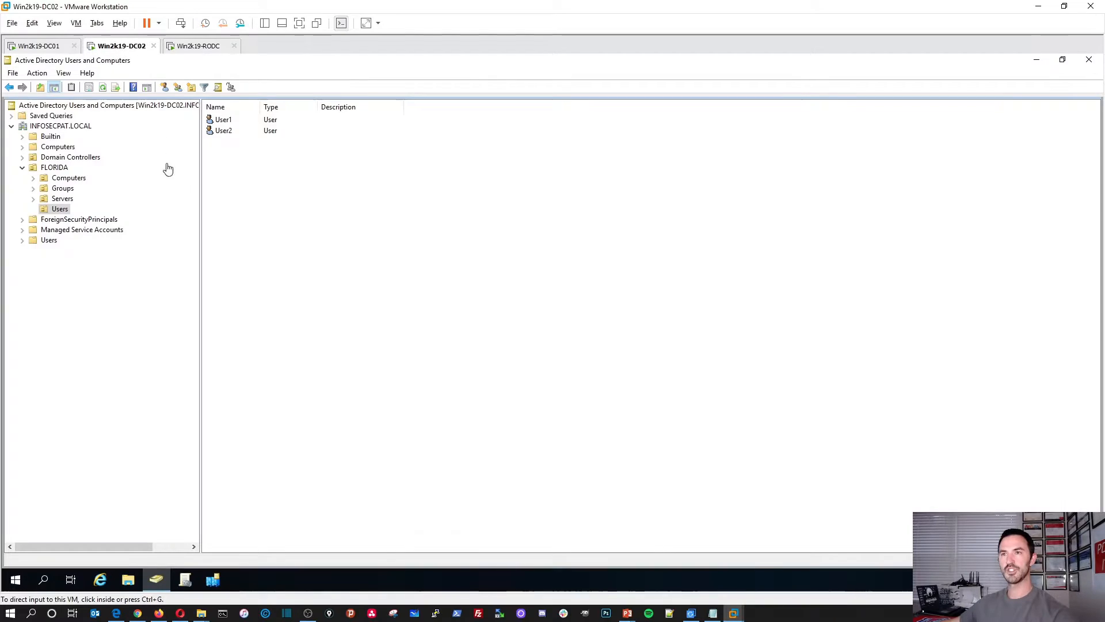
pyautogui.click(82, 159)
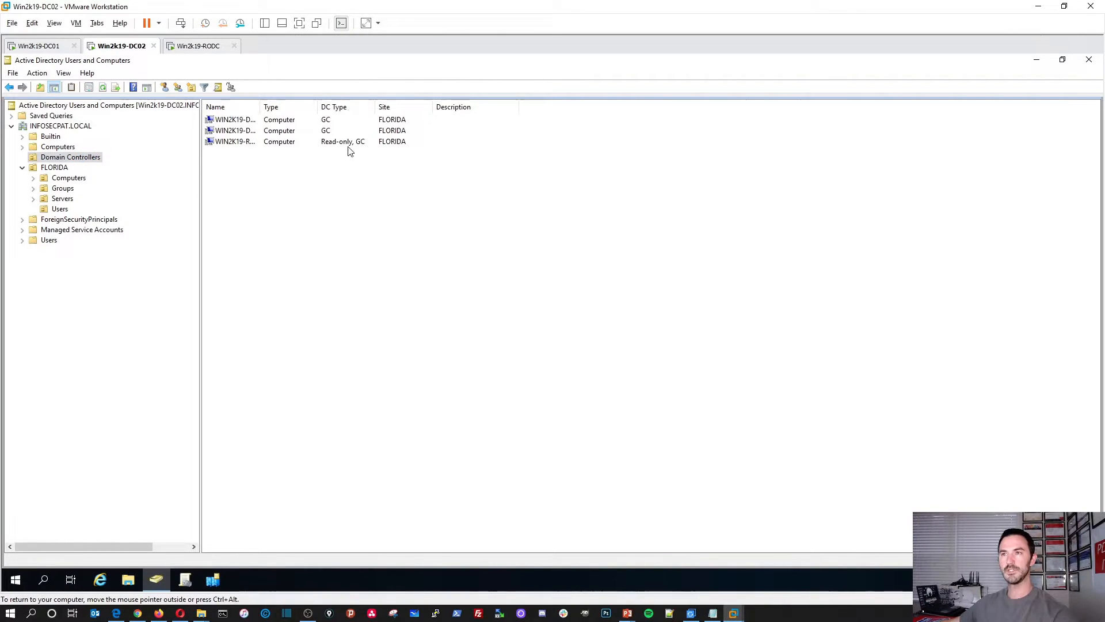
pyautogui.moveTo(376, 106); pyautogui.dragTo(473, 109)
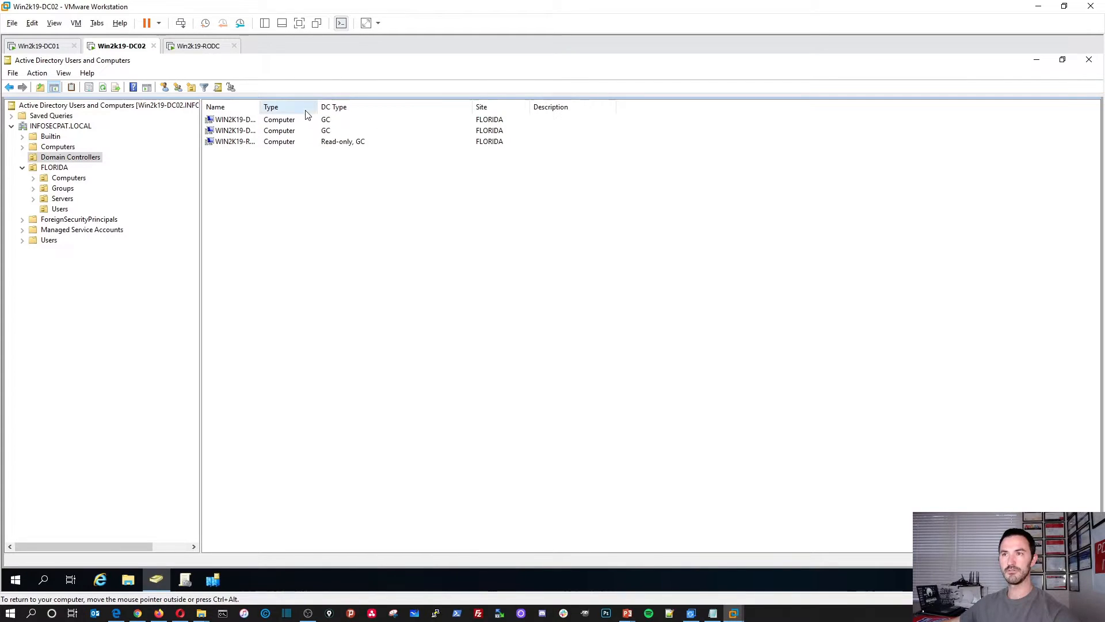
pyautogui.moveTo(321, 110); pyautogui.dragTo(352, 109)
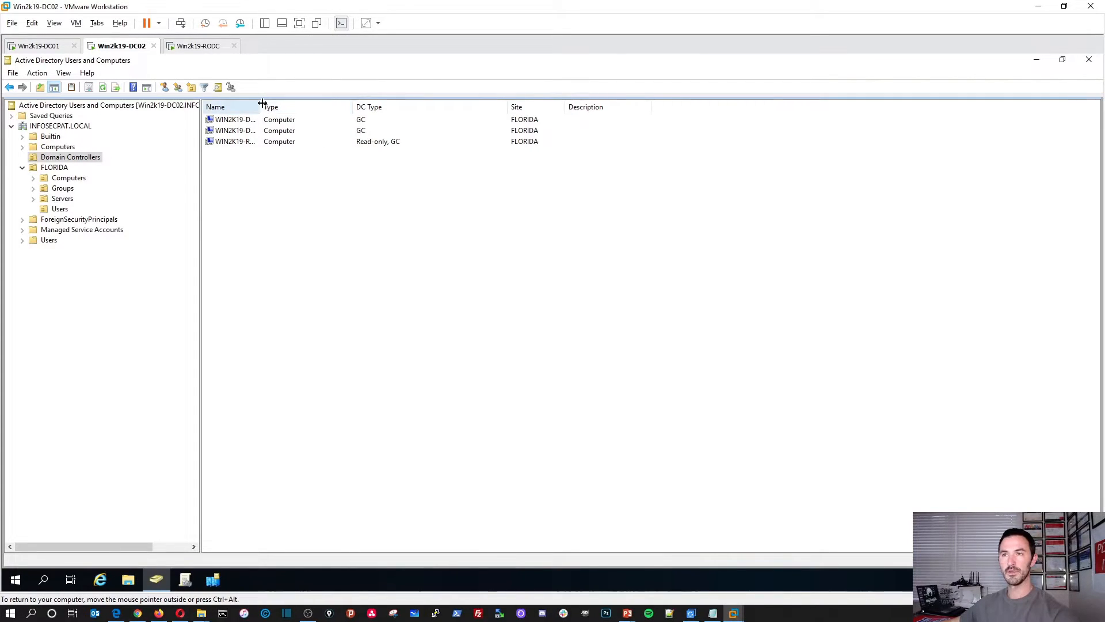
pyautogui.moveTo(261, 107); pyautogui.dragTo(352, 108)
# Step: Refresh DC01's list and widen DC Type to show the RODC as Read-only, GC
pyautogui.click(49, 47)
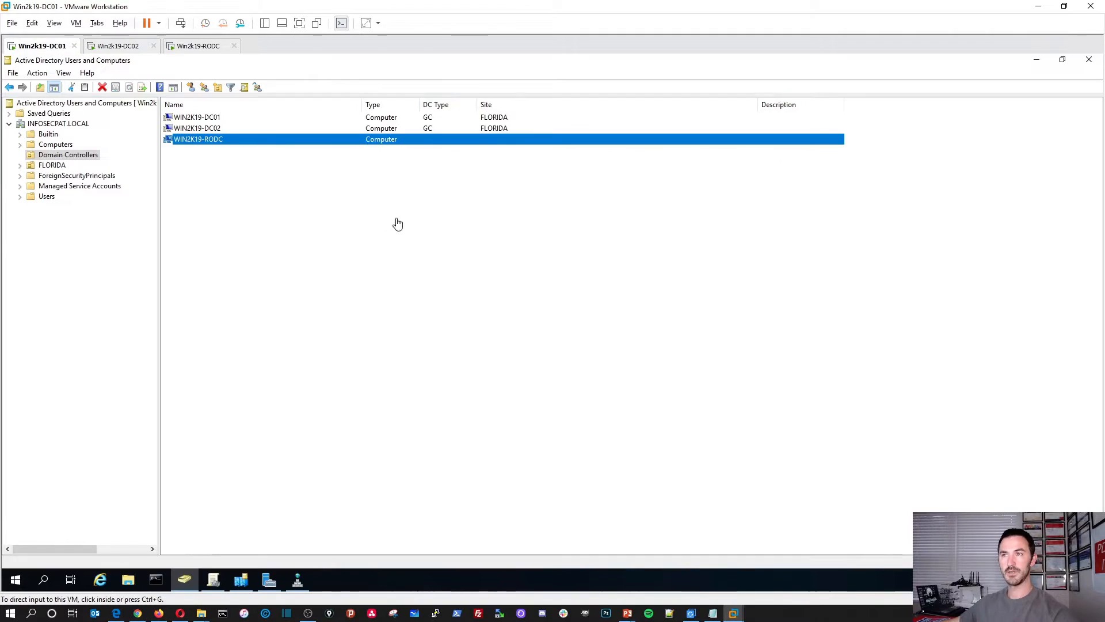
pyautogui.rightClick(279, 245)
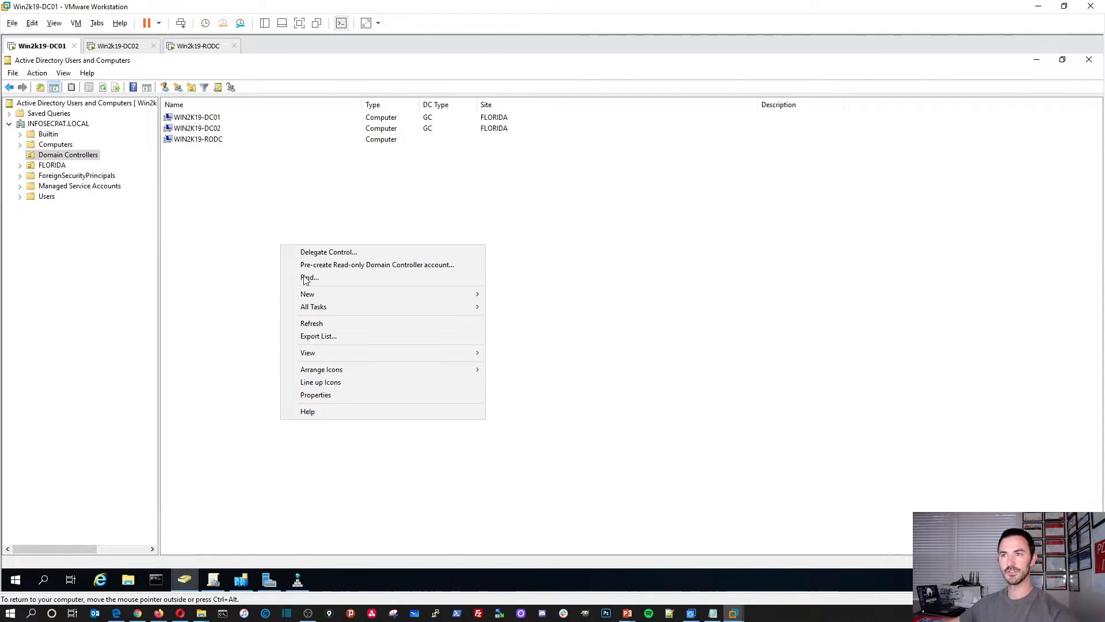
pyautogui.click(320, 323)
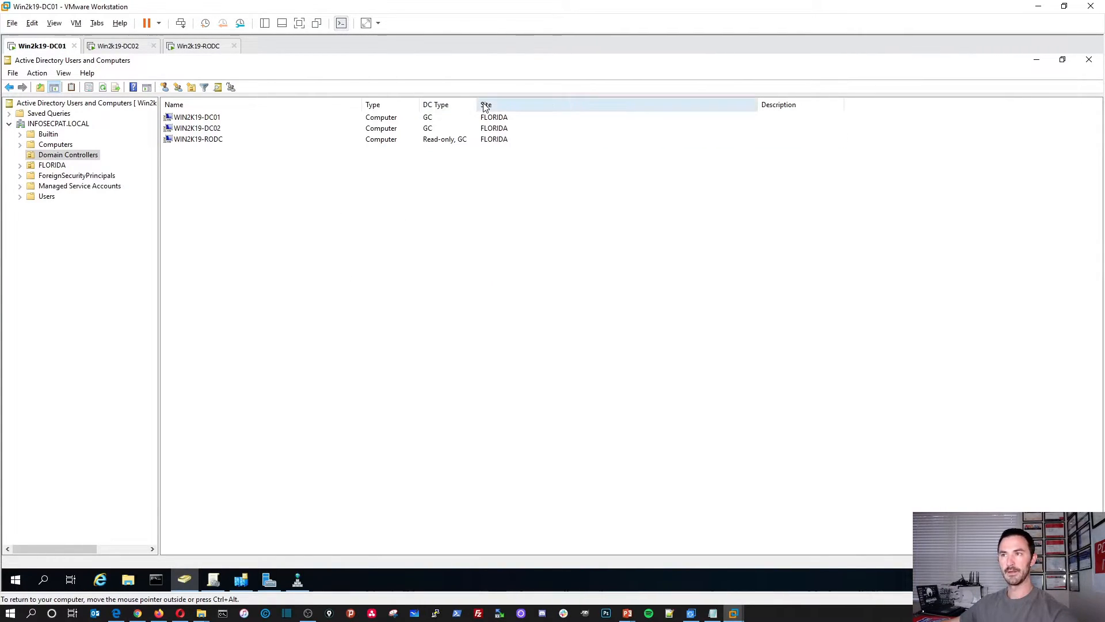
pyautogui.moveTo(477, 105); pyautogui.dragTo(517, 104)
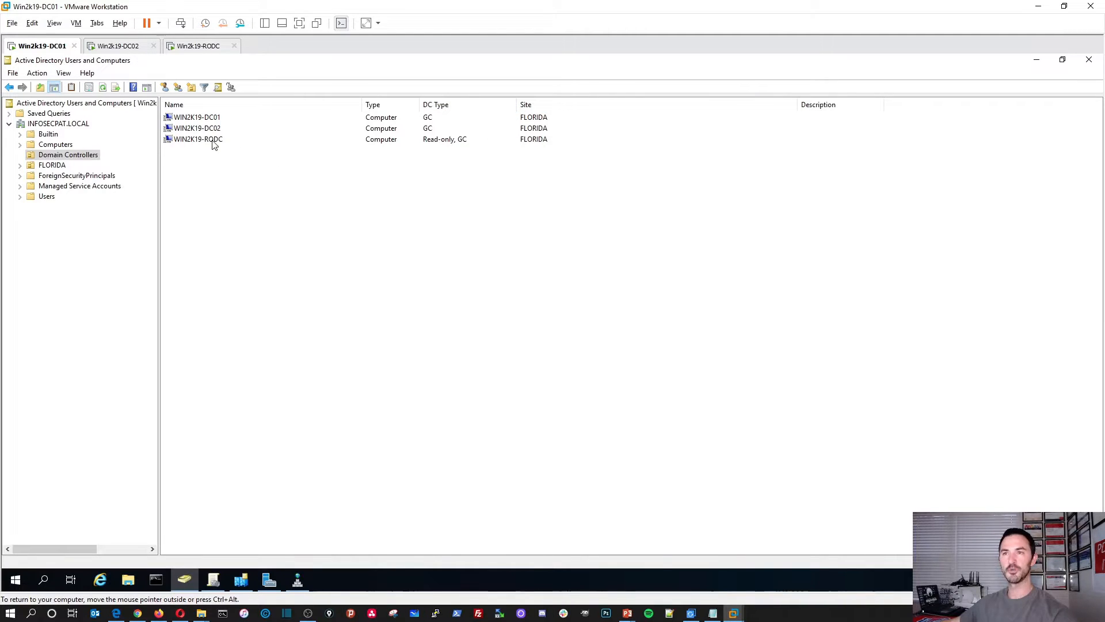
pyautogui.click(198, 46)
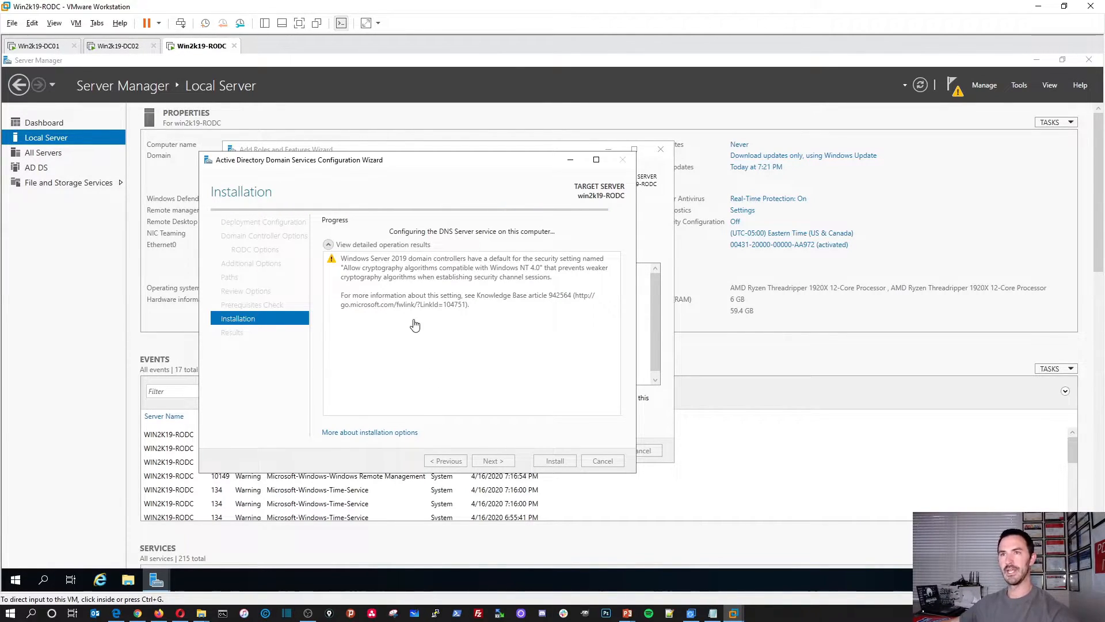
# Step: Reload and refresh the INFOSECPAT.LOCAL zone in DC01's DNS Manager to list the new Name Server record
pyautogui.click(37, 46)
pyautogui.click(298, 581)
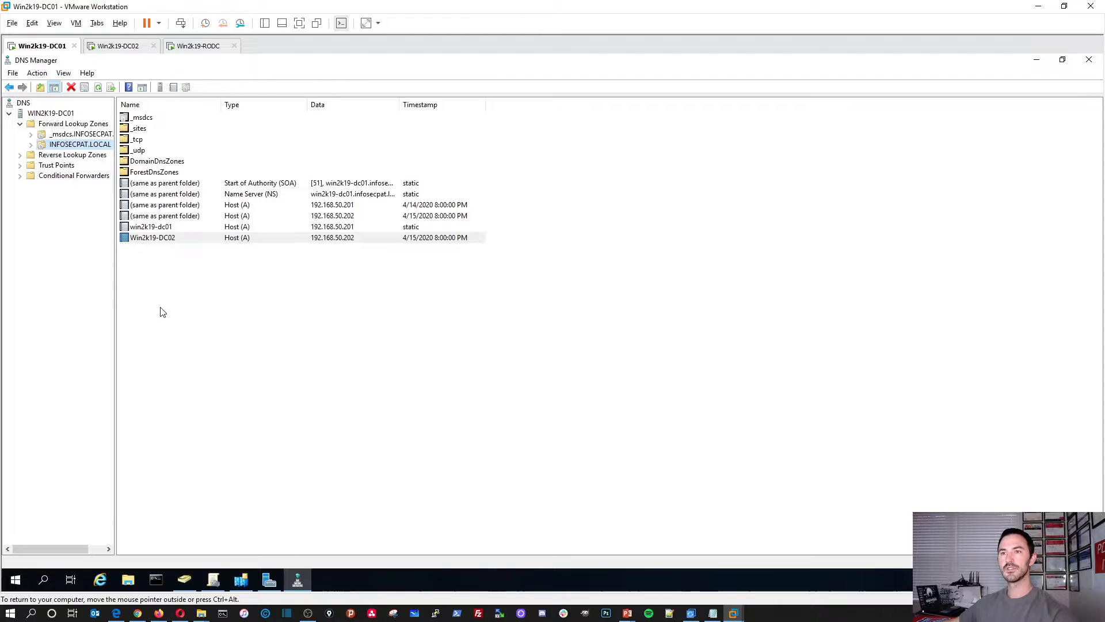
pyautogui.rightClick(161, 308)
pyautogui.click(185, 326)
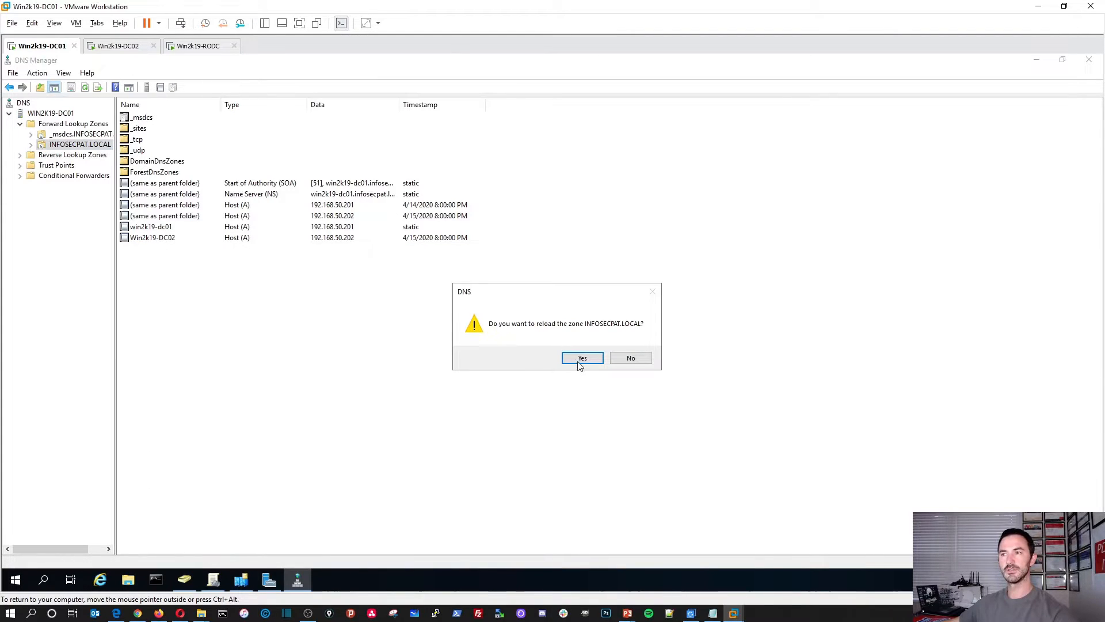
pyautogui.click(581, 359)
pyautogui.rightClick(169, 307)
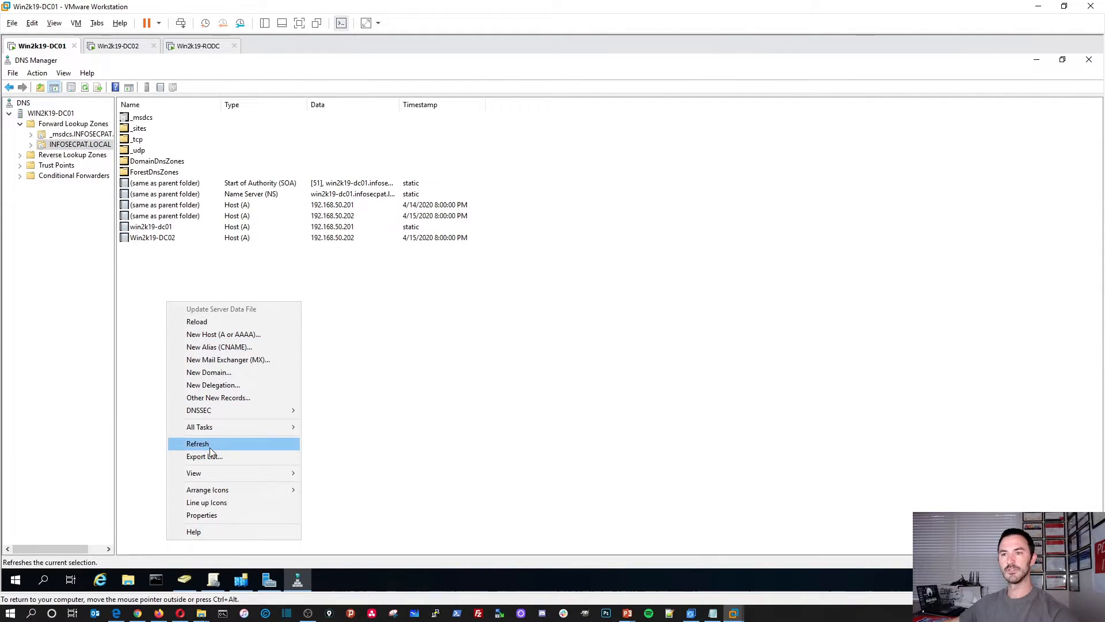
pyautogui.click(209, 447)
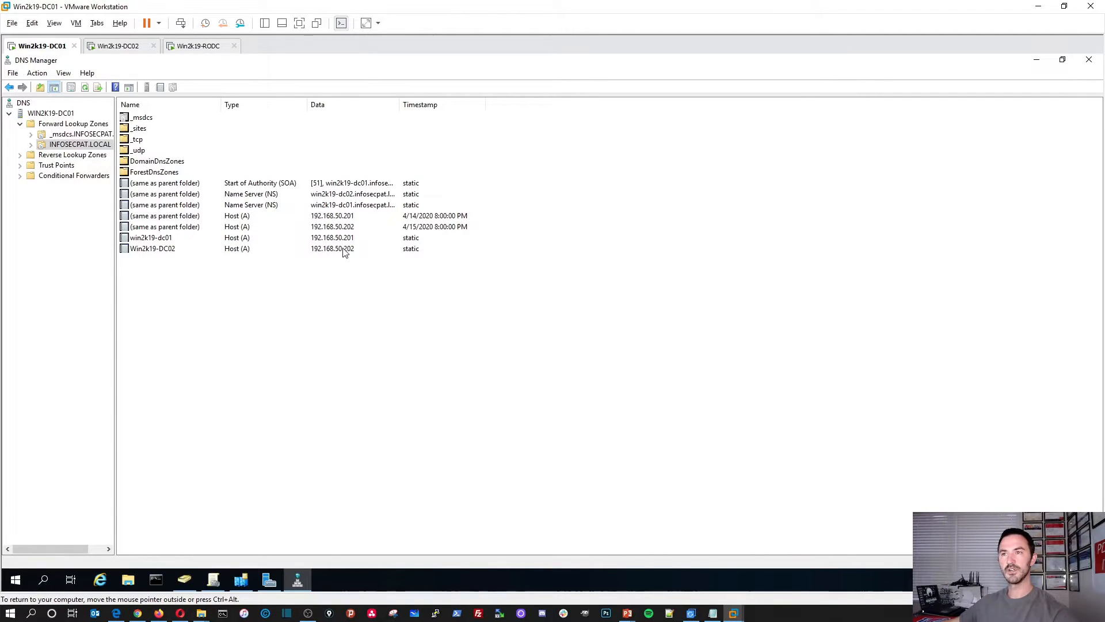
pyautogui.click(68, 136)
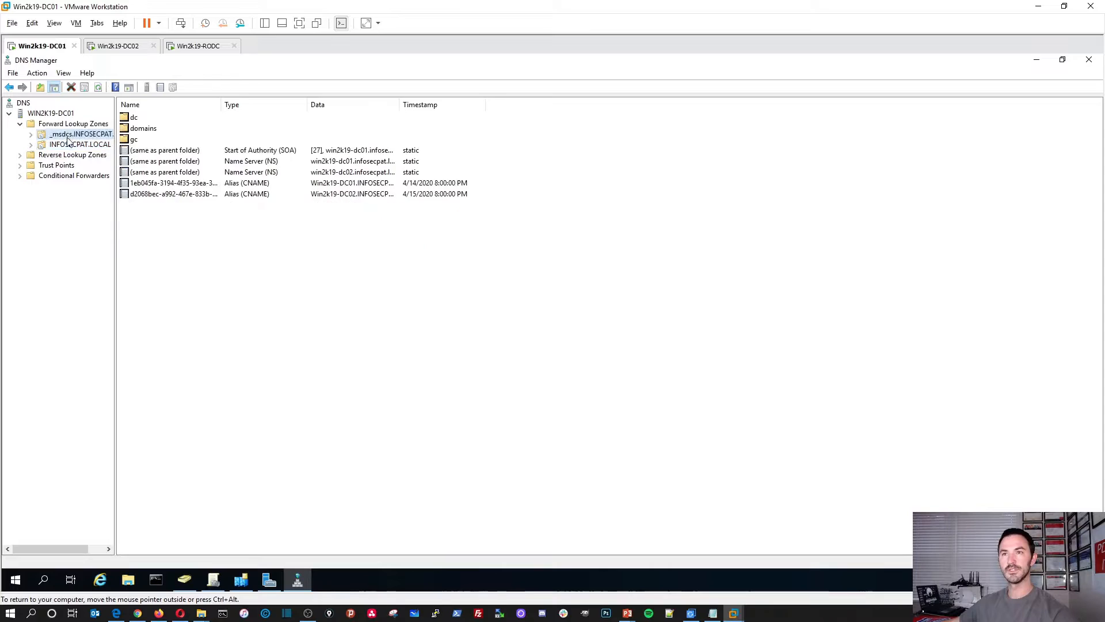
pyautogui.click(68, 146)
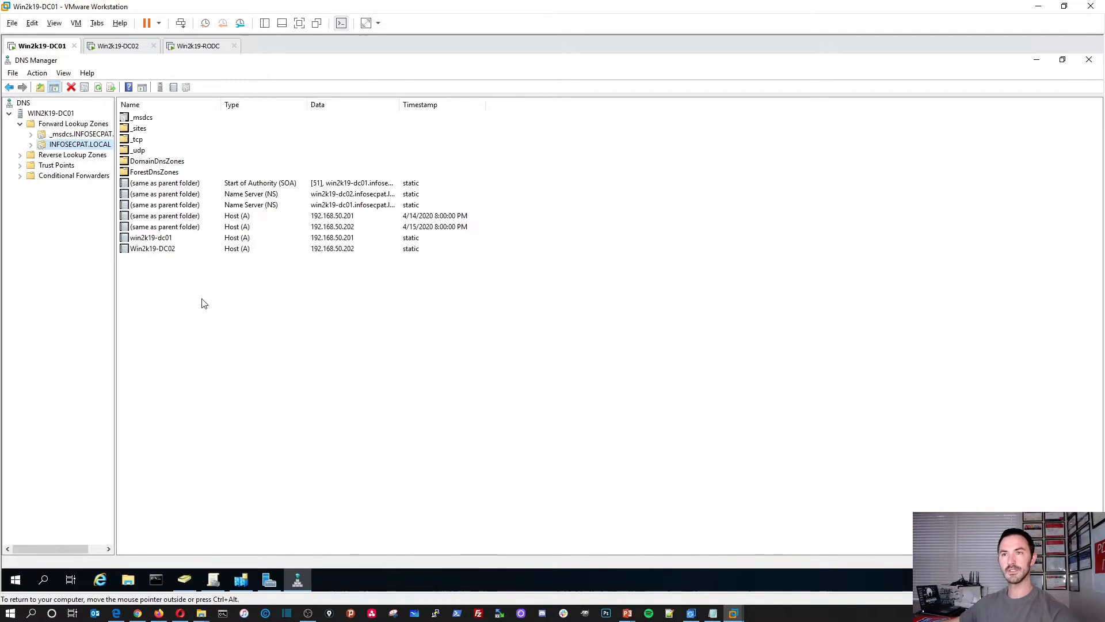
pyautogui.rightClick(171, 318)
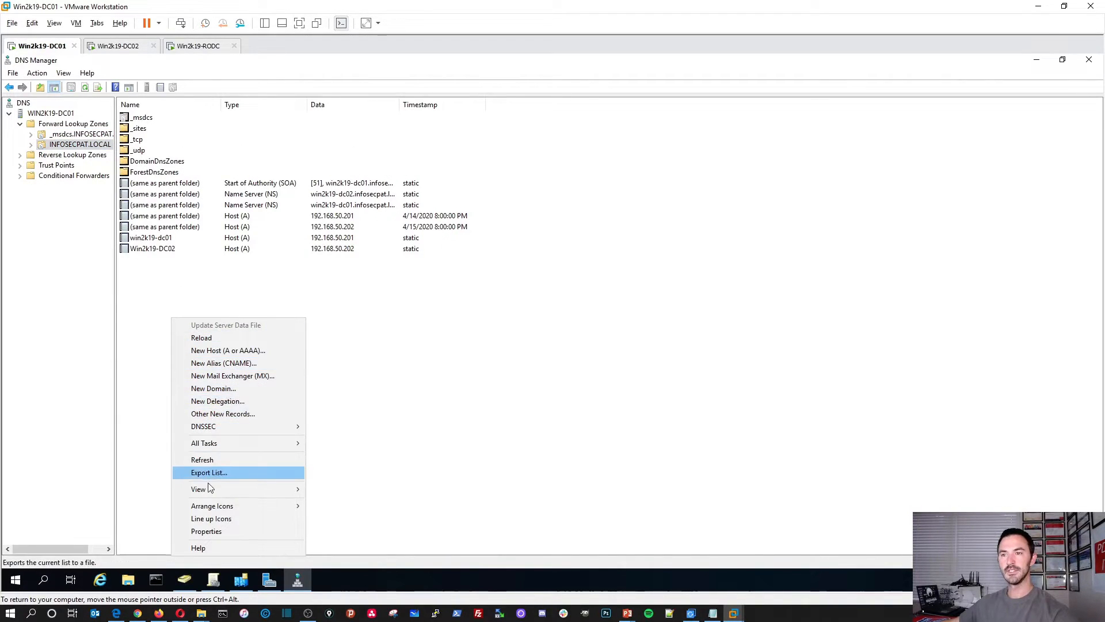
pyautogui.click(206, 461)
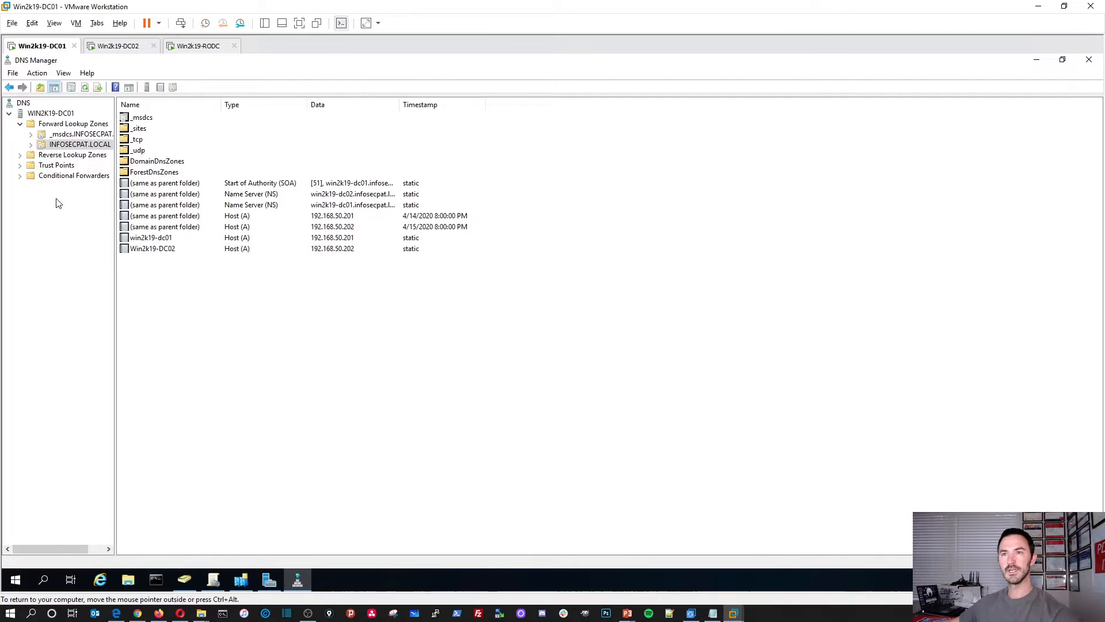
# Step: On DC02, close Group Policy Management and launch DNS Manager via a Start search for 'dns'
pyautogui.click(116, 48)
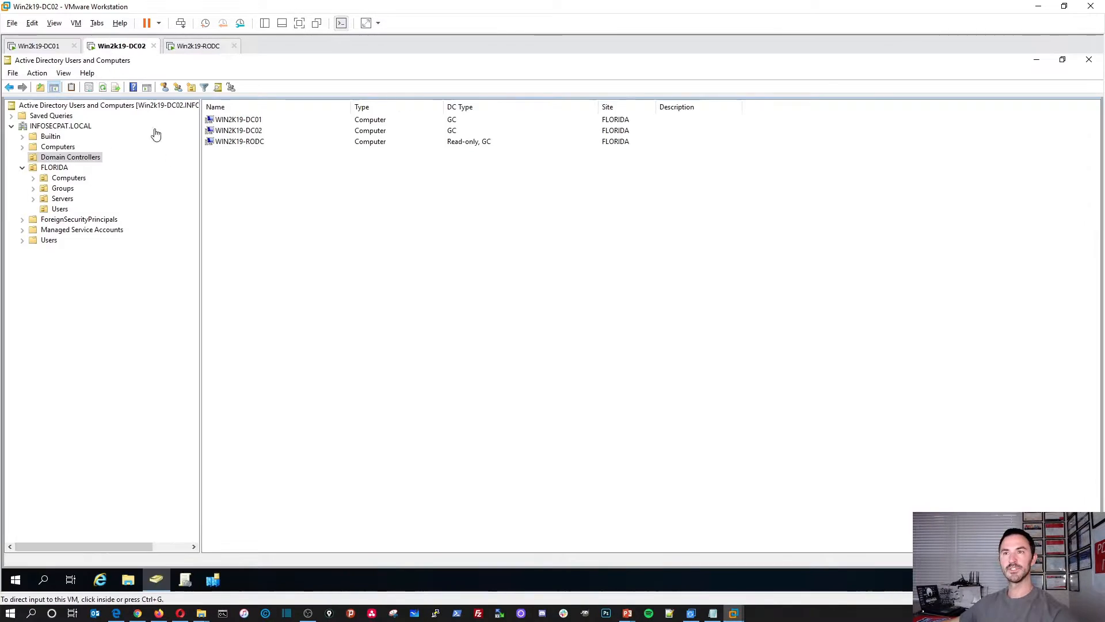
pyautogui.click(167, 583)
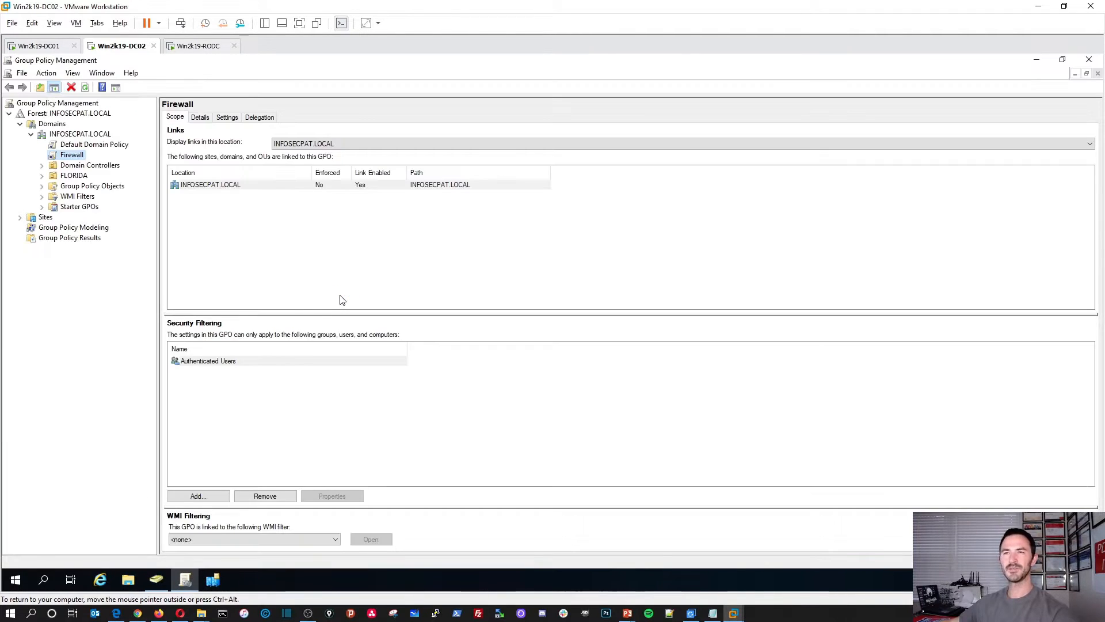
pyautogui.click(1088, 59)
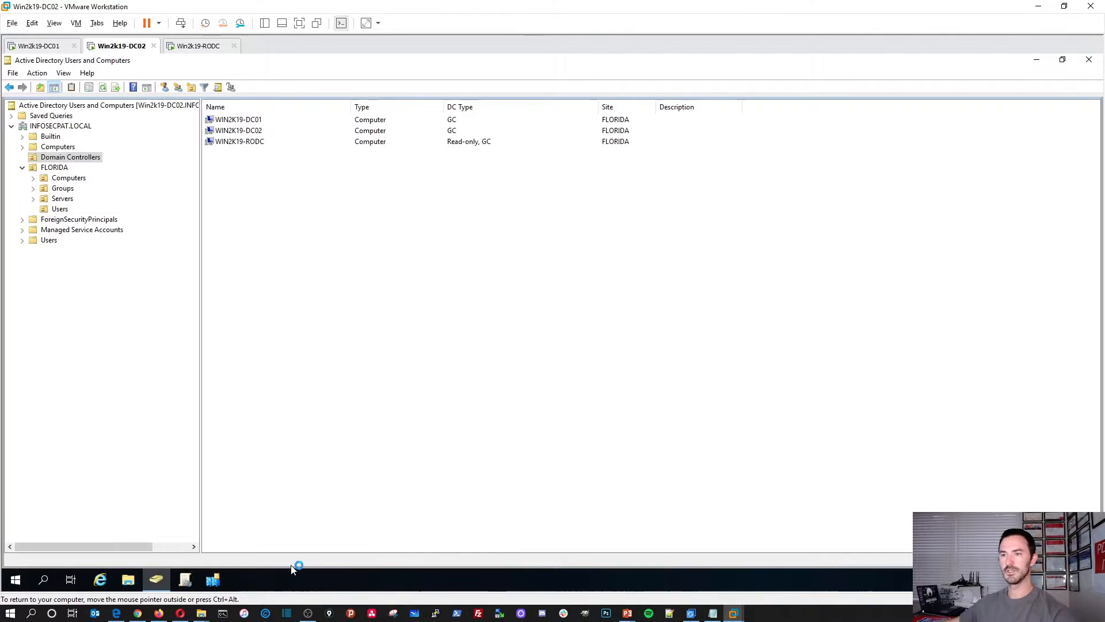
pyautogui.click(14, 582)
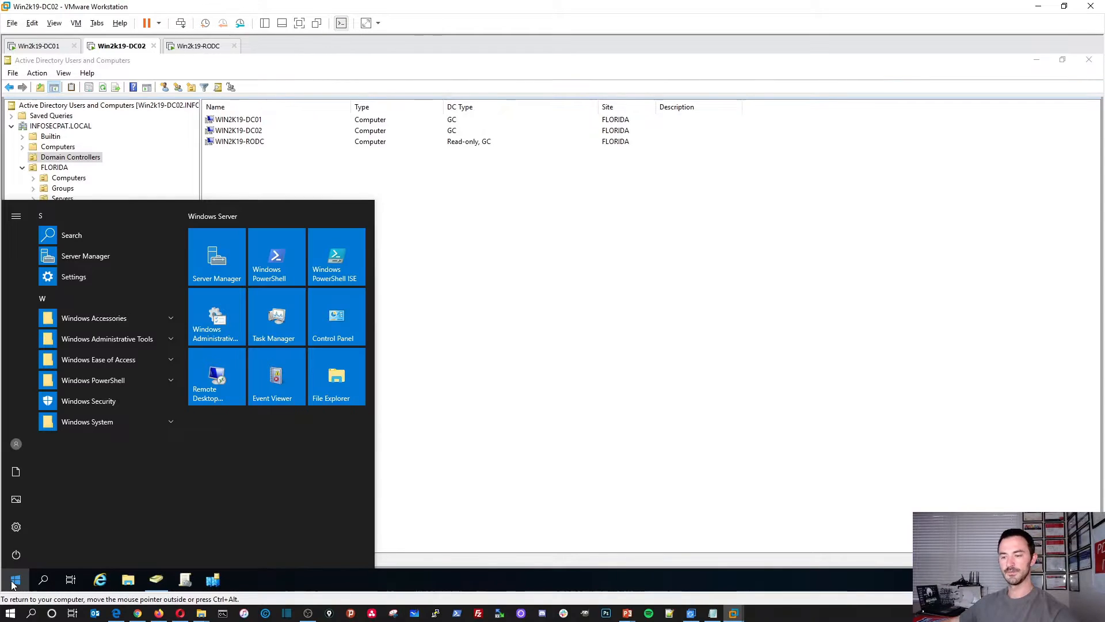
pyautogui.write('dns')
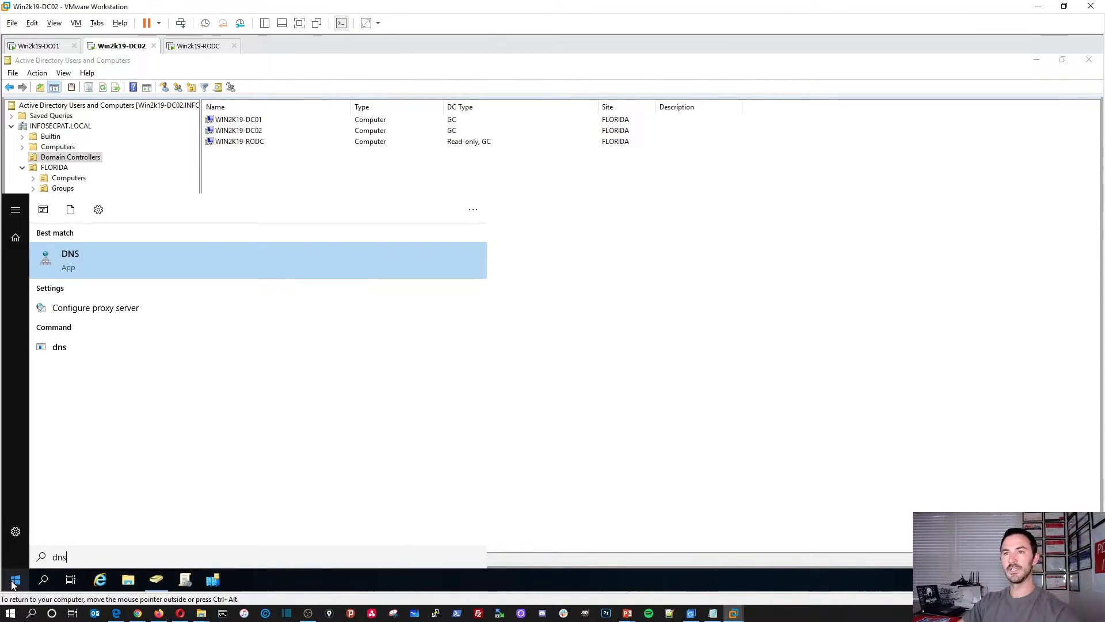
pyautogui.press('Return')
pyautogui.rightClick(241, 580)
pyautogui.press('Escape')
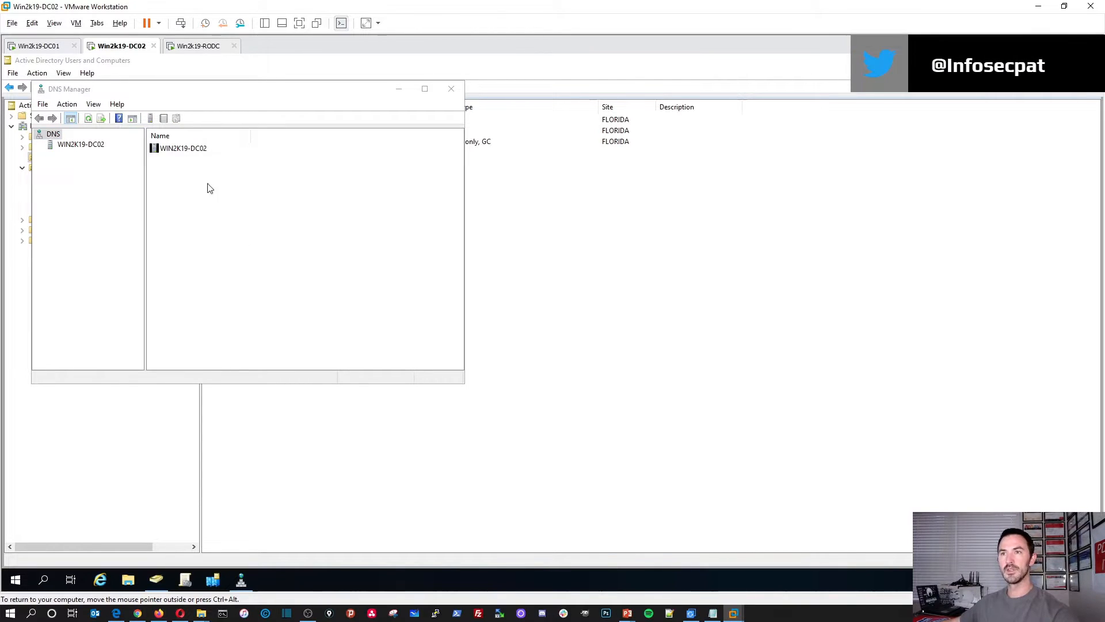
# Step: Expand Forward Lookup Zones to INFOSECPAT.LOCAL, maximize DNS Manager and refresh the zone records
pyautogui.doubleClick(183, 148)
pyautogui.doubleClick(185, 150)
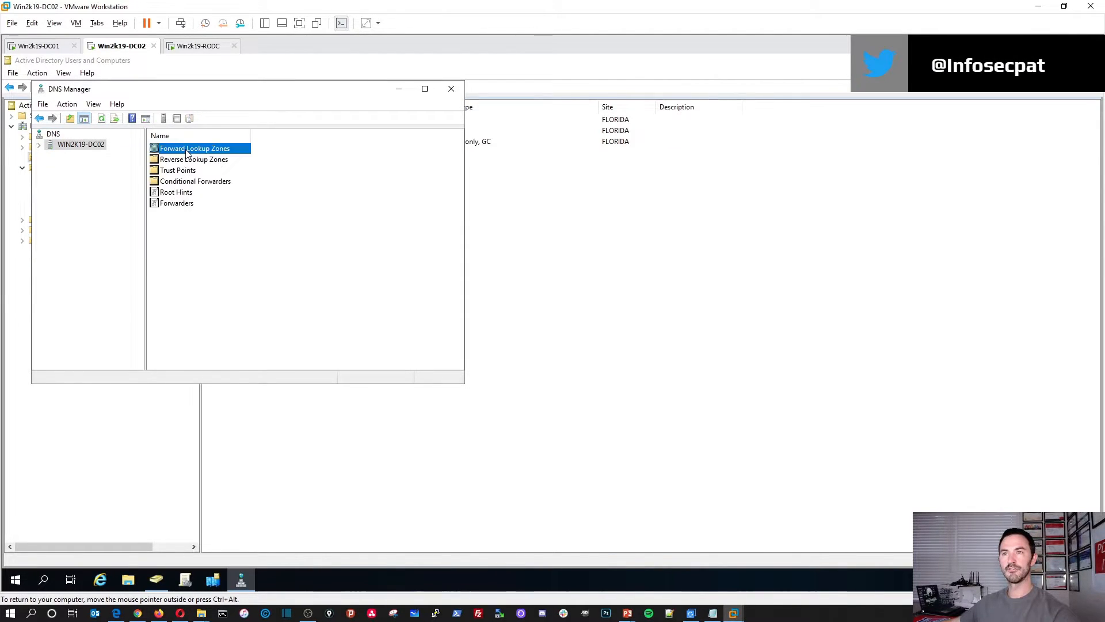
pyautogui.doubleClick(188, 159)
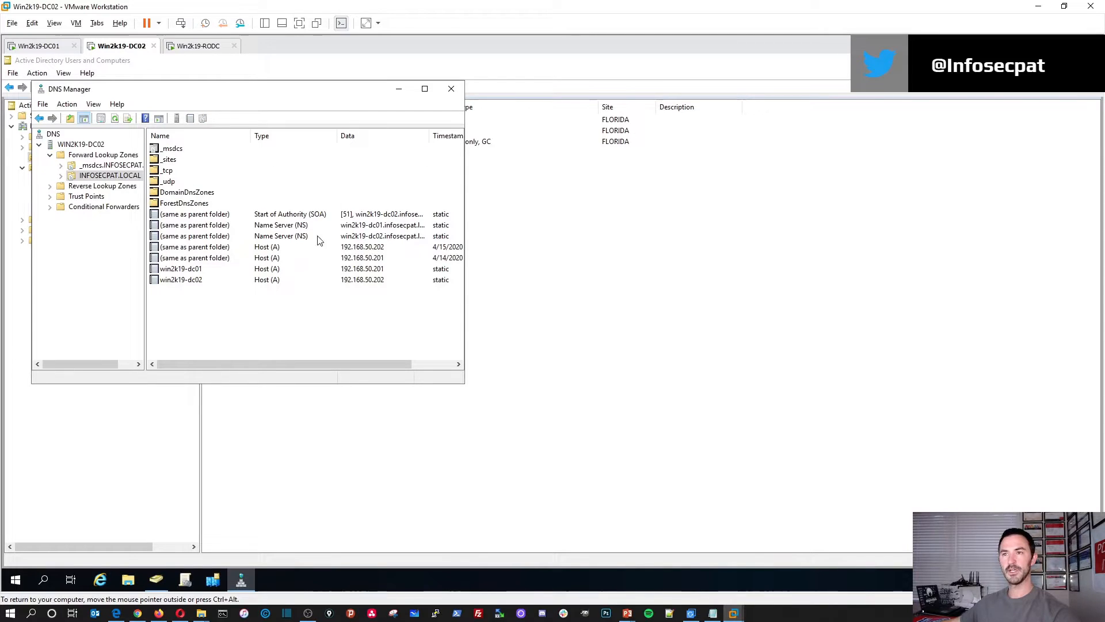
pyautogui.click(424, 89)
pyautogui.rightClick(279, 340)
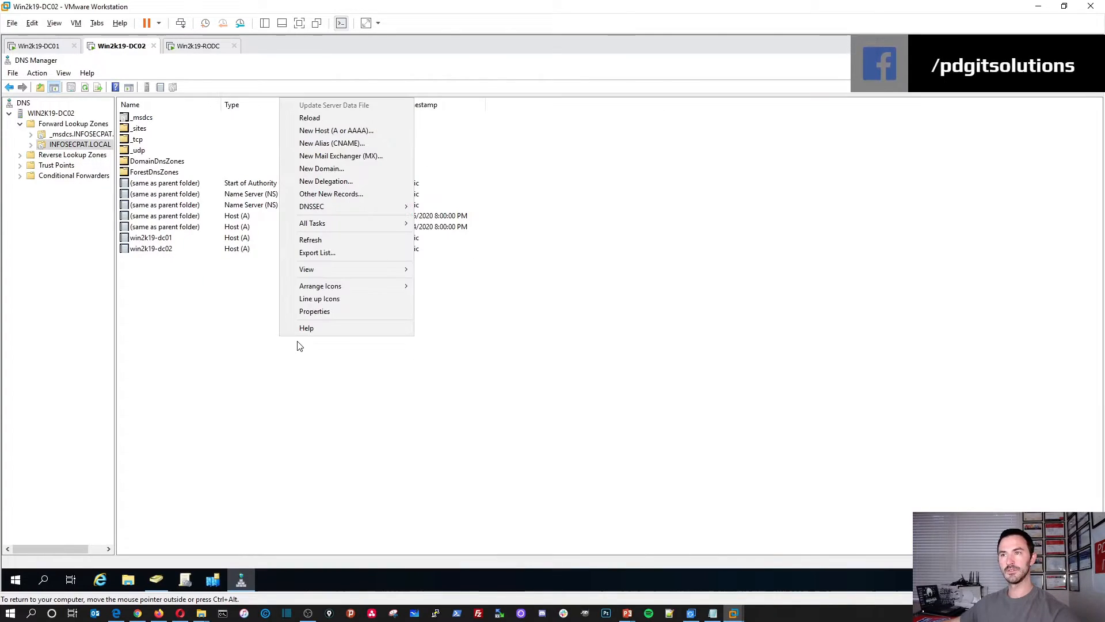
pyautogui.click(316, 240)
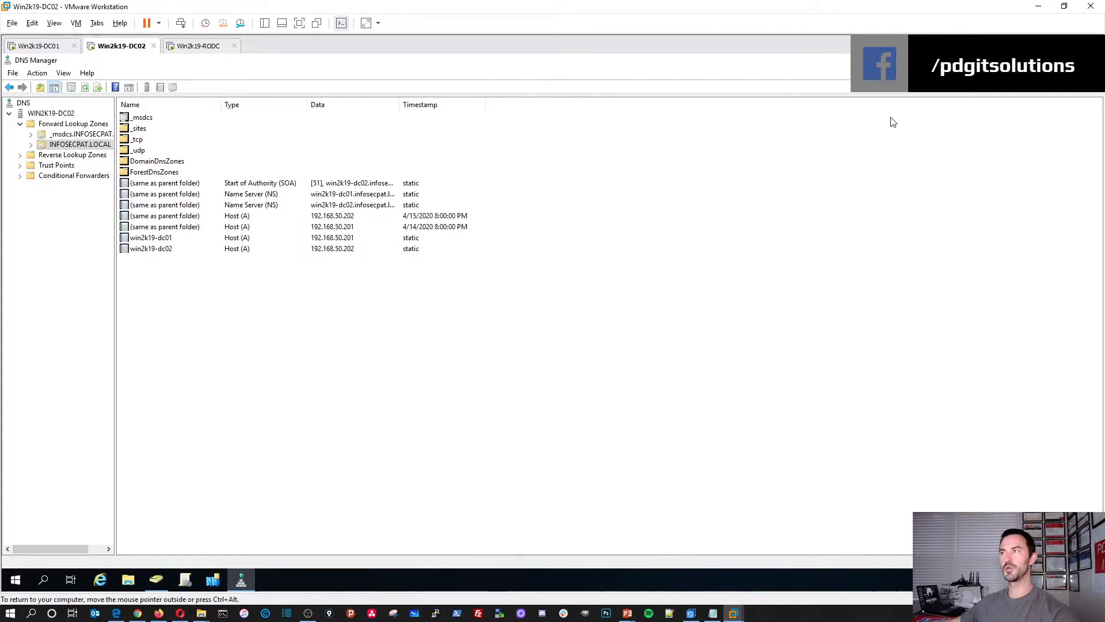
pyautogui.click(197, 46)
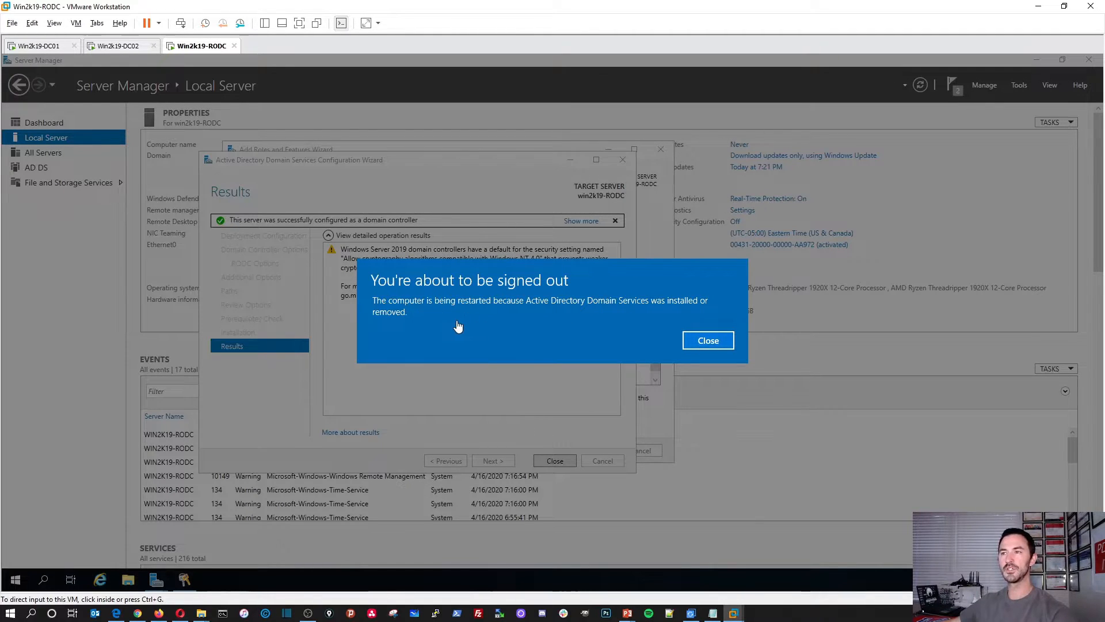
# Step: Close the 'You're about to be signed out' restart notice on the RODC
pyautogui.click(710, 342)
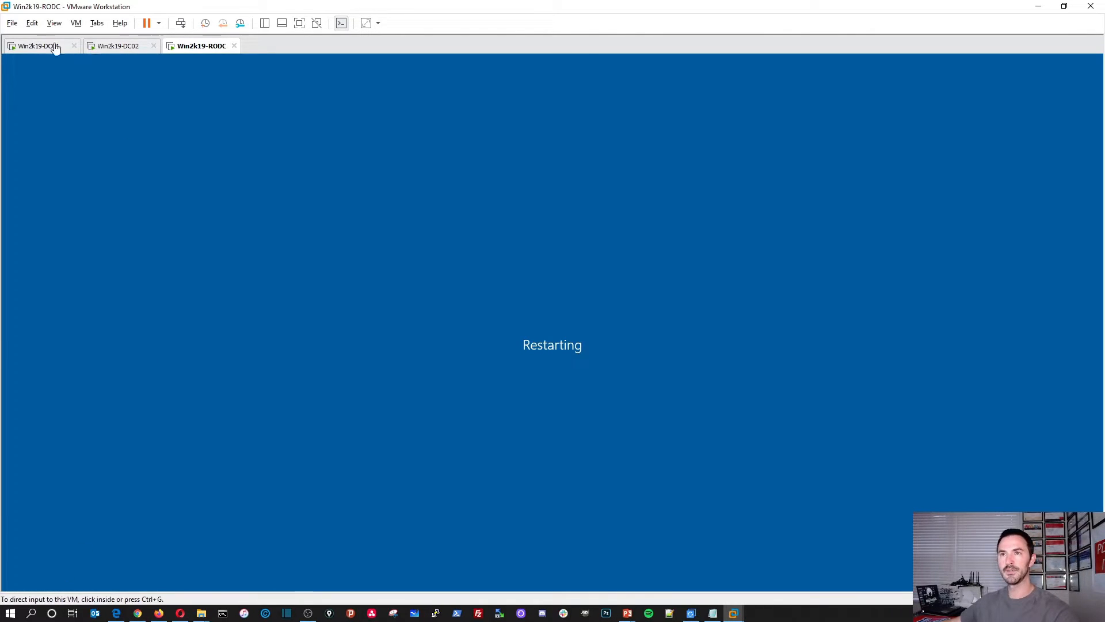
# Step: Refresh, reload and re-refresh DC01's INFOSECPAT.LOCAL zone, switching via _msdcs to recheck its records
pyautogui.click(34, 47)
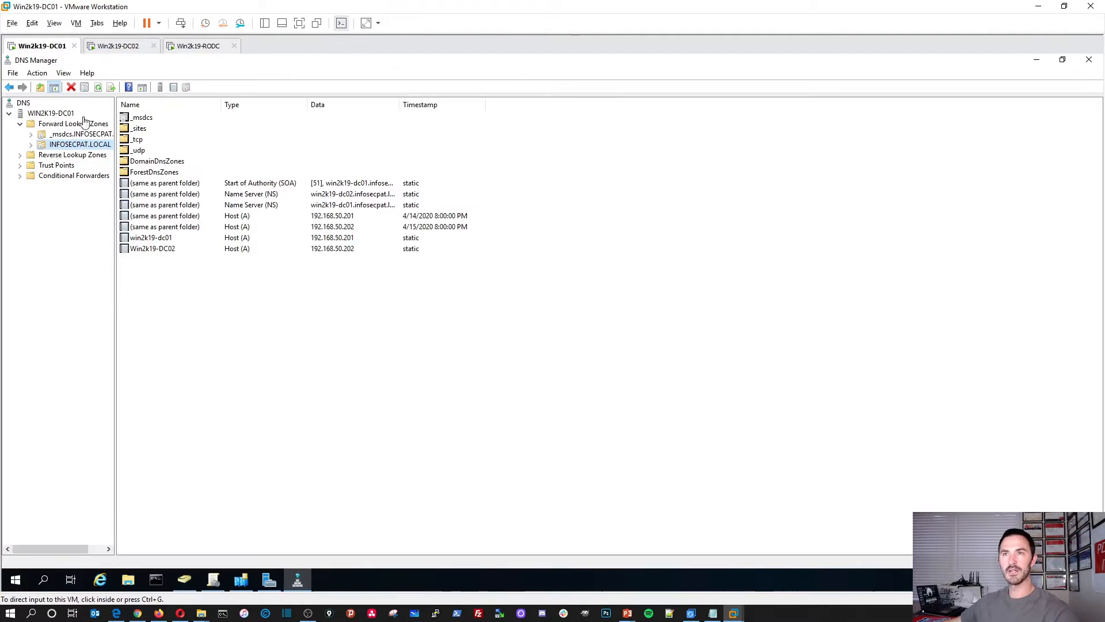
pyautogui.rightClick(162, 347)
pyautogui.click(195, 253)
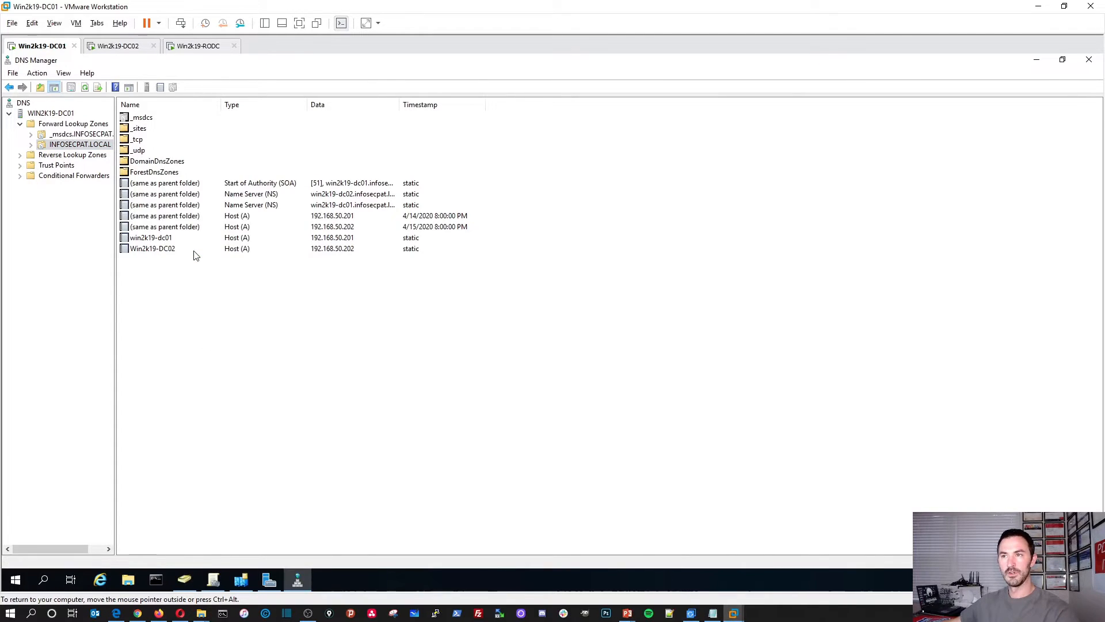
pyautogui.rightClick(186, 310)
pyautogui.click(207, 328)
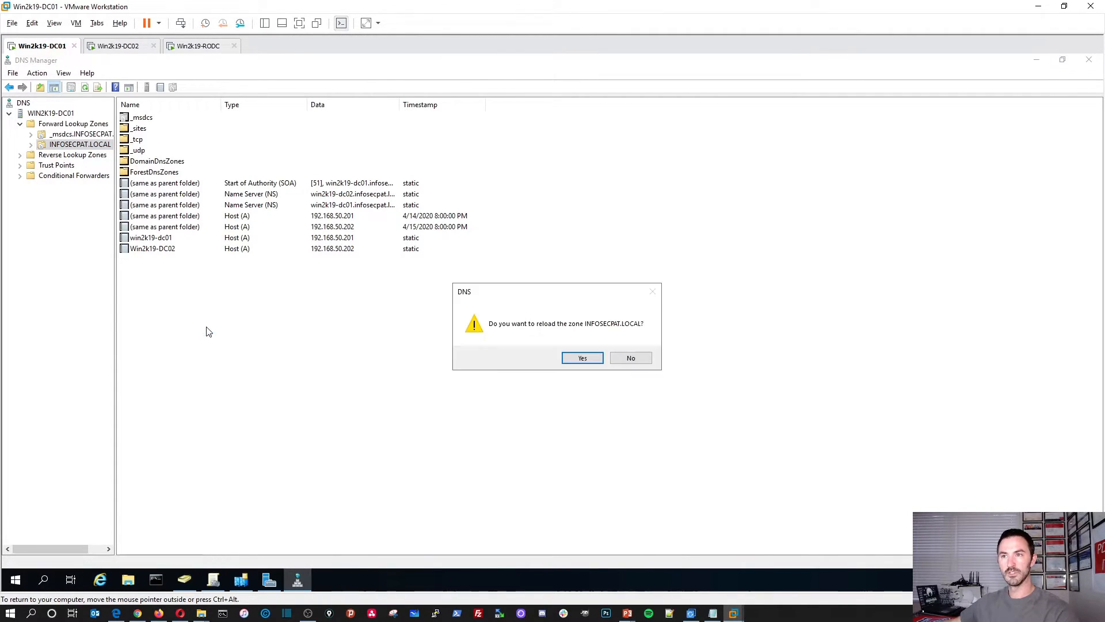
pyautogui.click(580, 360)
pyautogui.rightClick(151, 348)
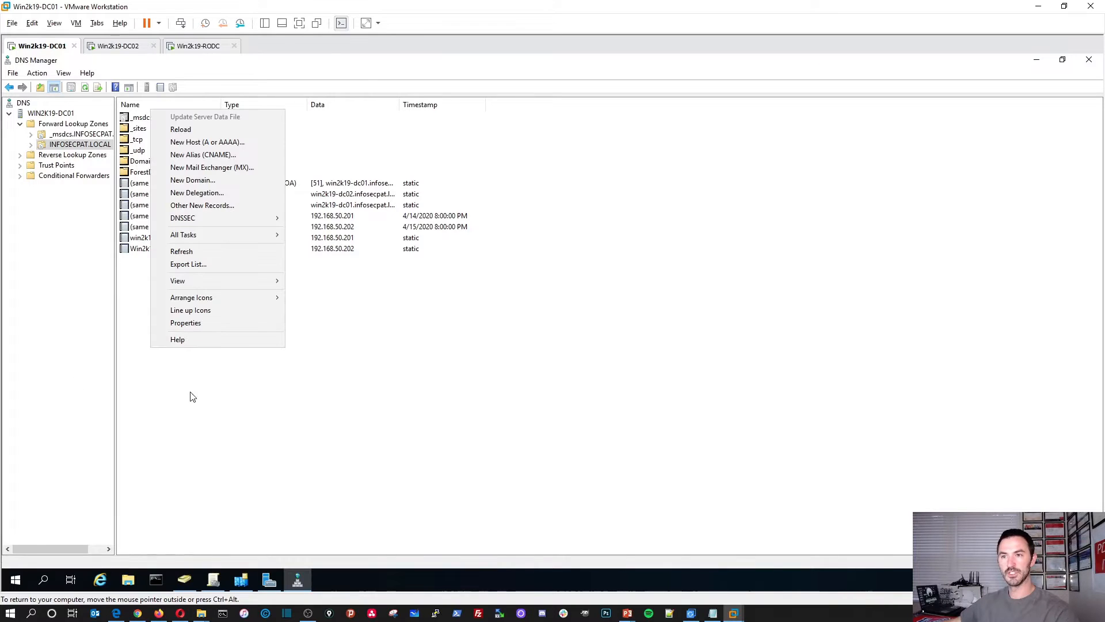
pyautogui.click(187, 253)
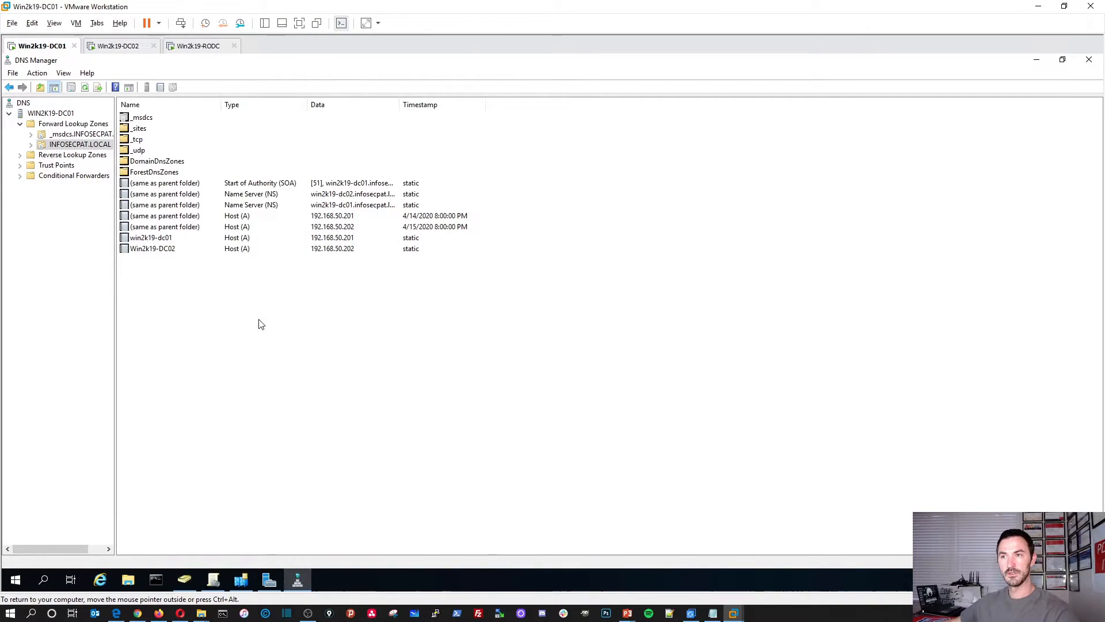
pyautogui.click(75, 145)
pyautogui.click(74, 135)
pyautogui.click(73, 146)
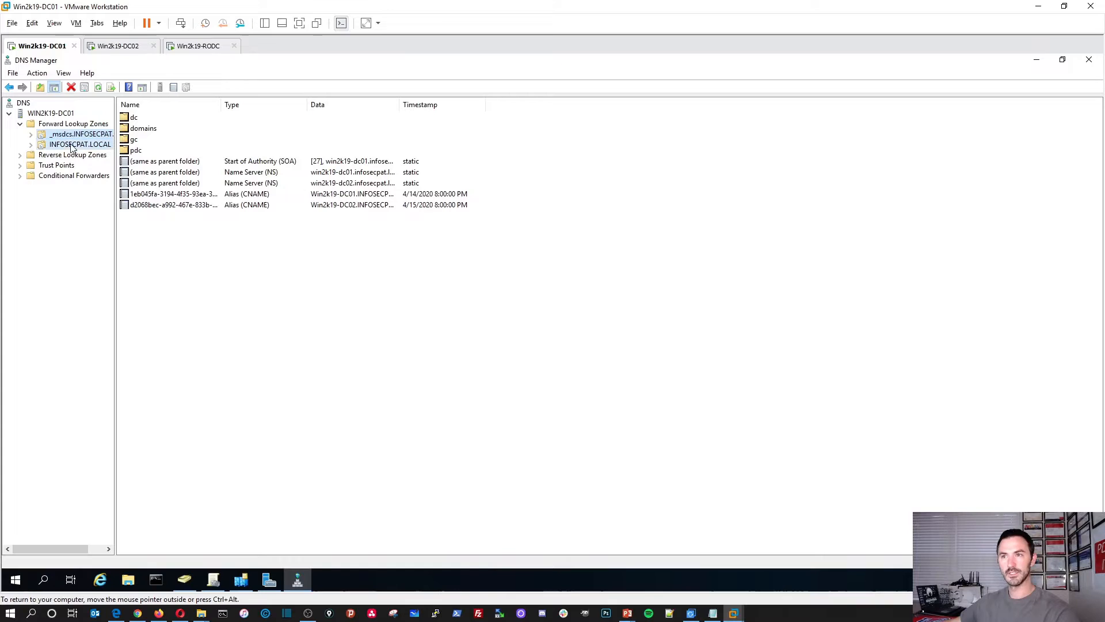
pyautogui.click(198, 46)
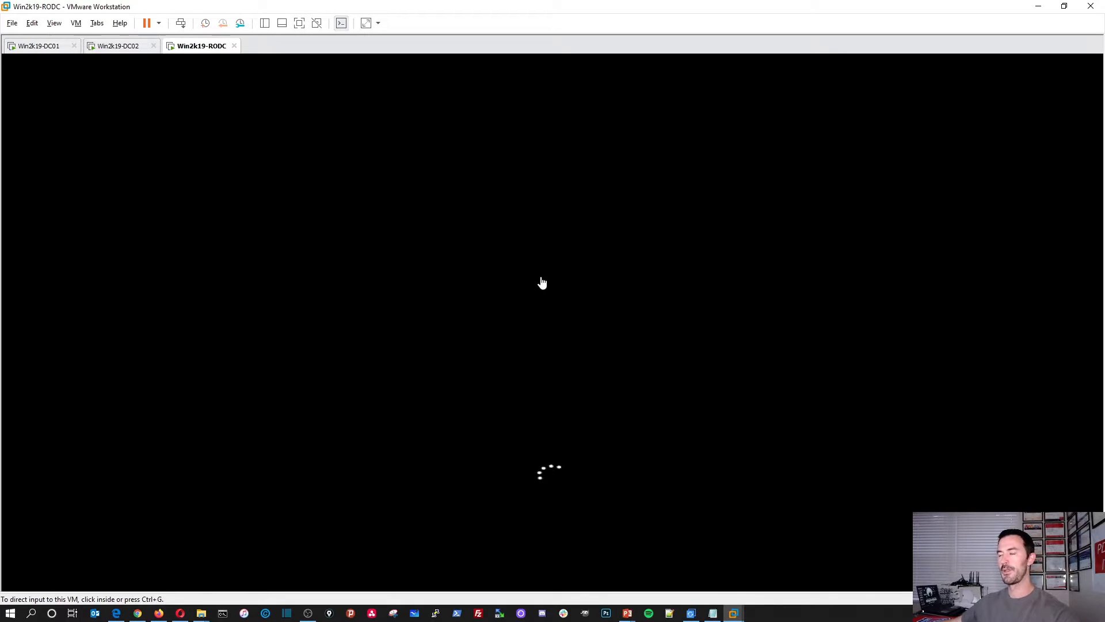
# Step: Switch to the DC02 machine and refresh the zone records in DNS Manager
pyautogui.click(120, 47)
pyautogui.click(202, 323)
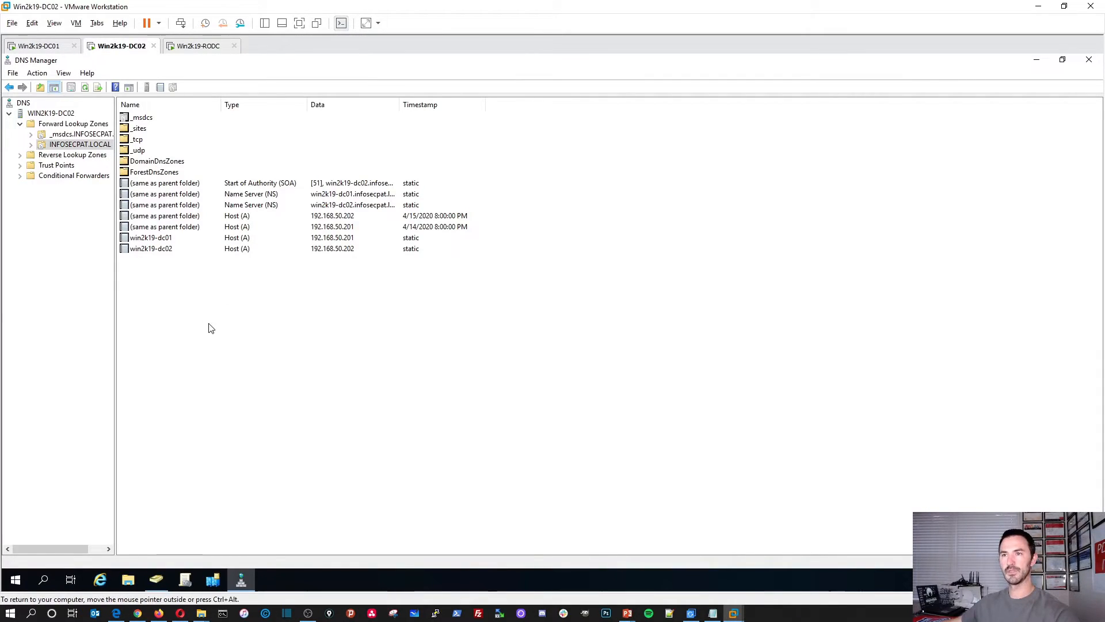
pyautogui.rightClick(145, 305)
pyautogui.click(185, 441)
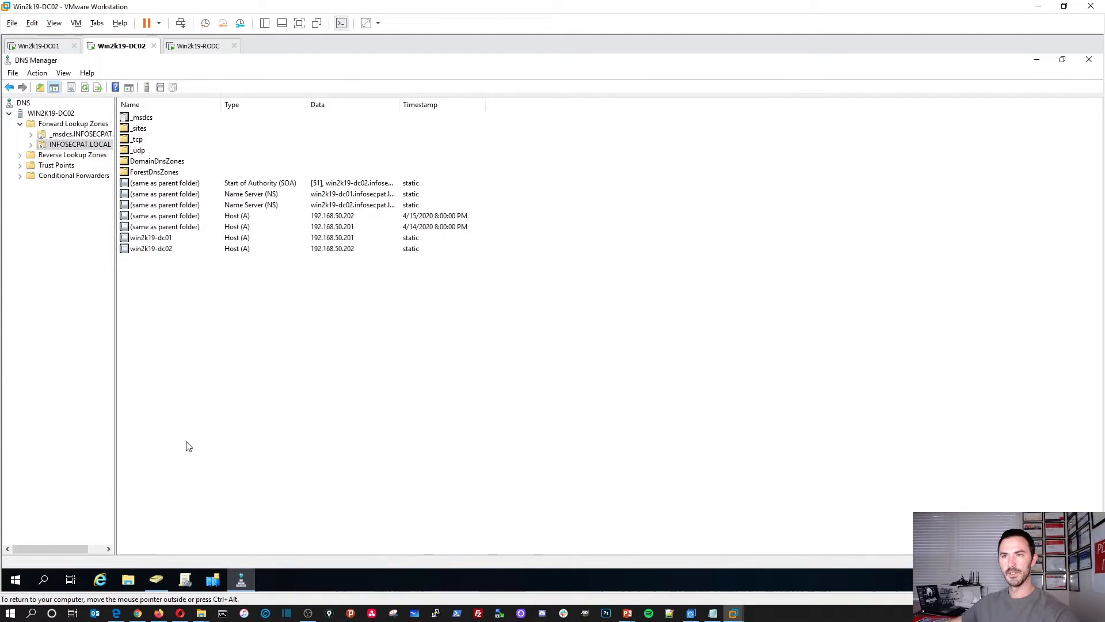
# Step: Minimize DNS Manager and refresh the Domain Controllers list in Users and Computers
pyautogui.click(1036, 60)
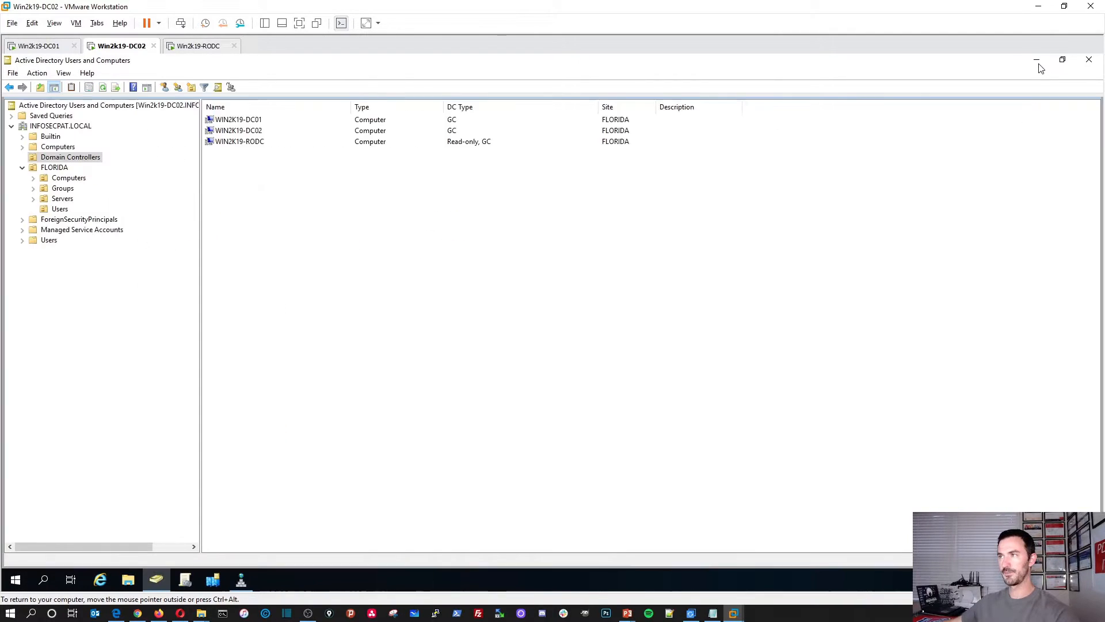
pyautogui.rightClick(312, 273)
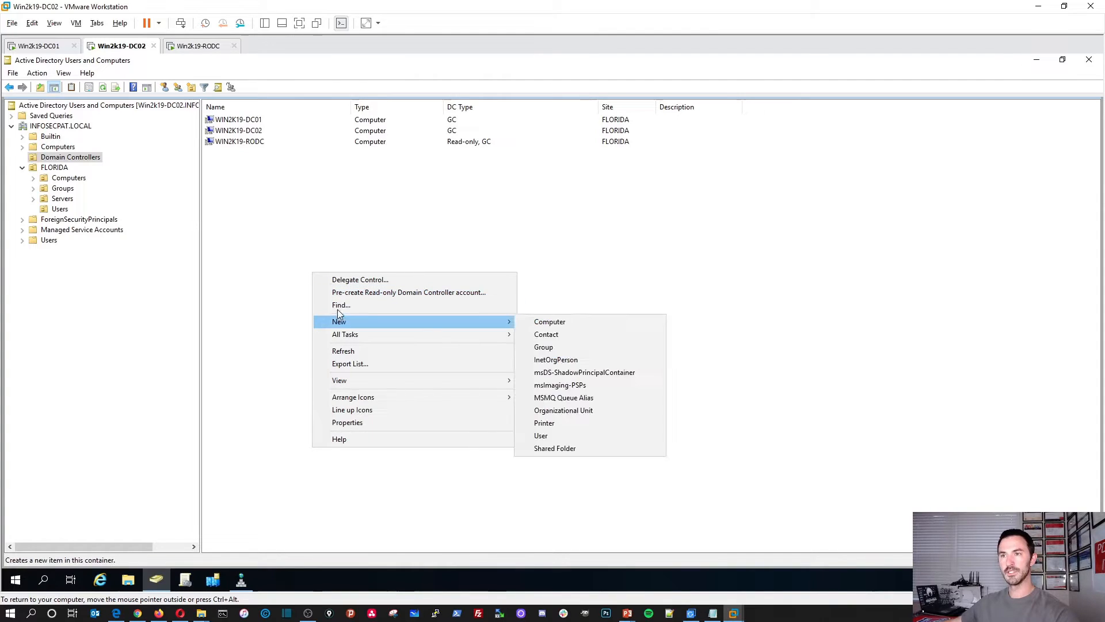
pyautogui.click(339, 353)
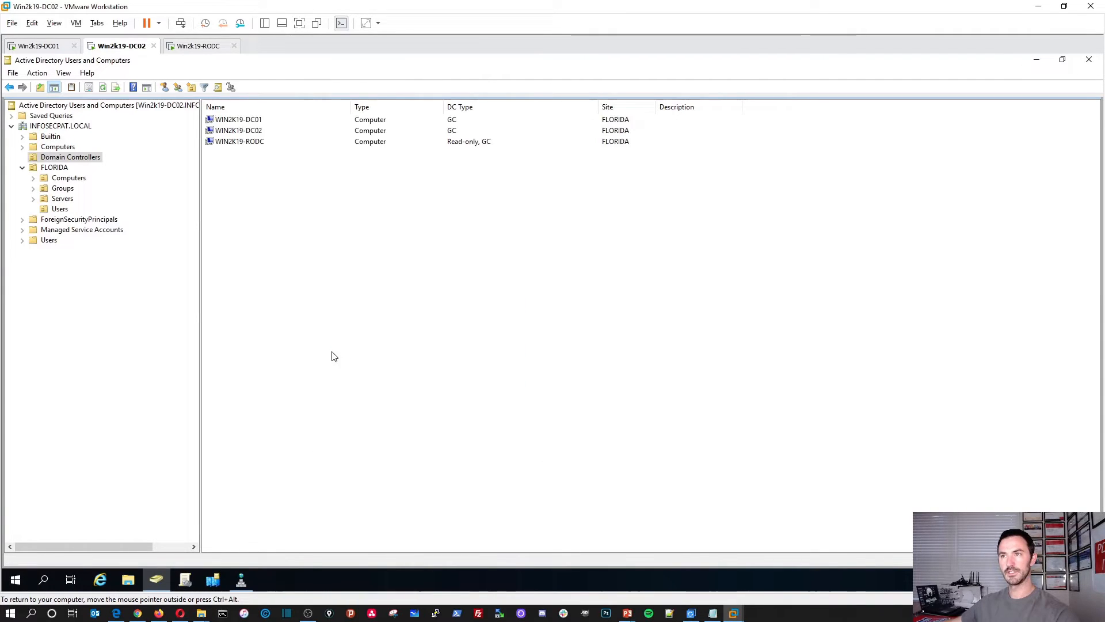
# Step: Check WIN2K19-RODC's Password Replication Policy tab from DC02, then return to the RODC machine
pyautogui.doubleClick(244, 143)
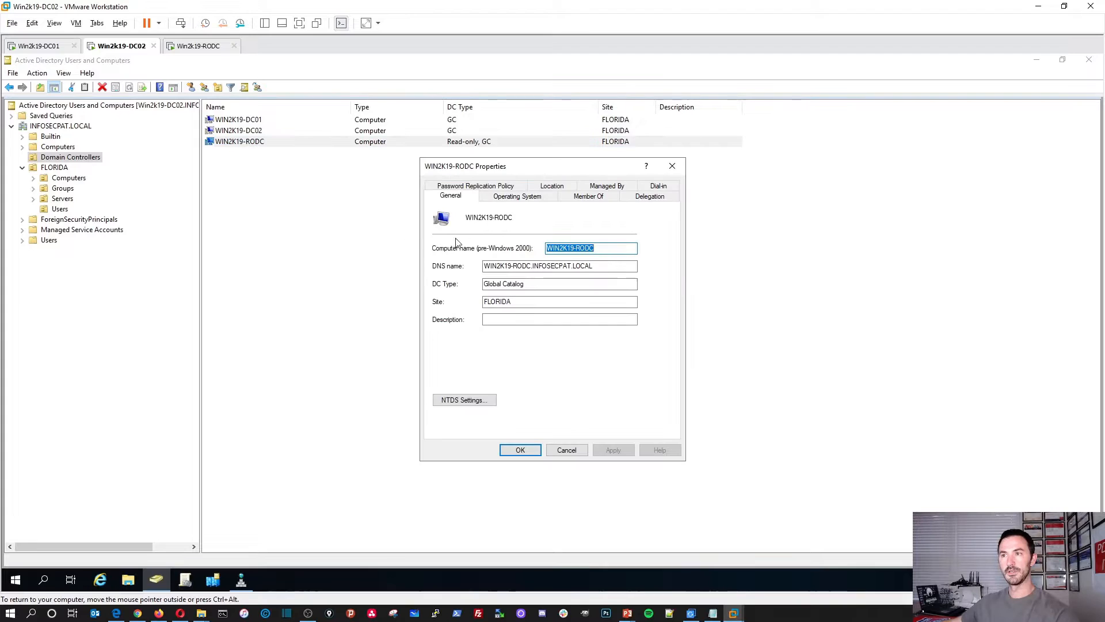
pyautogui.click(482, 187)
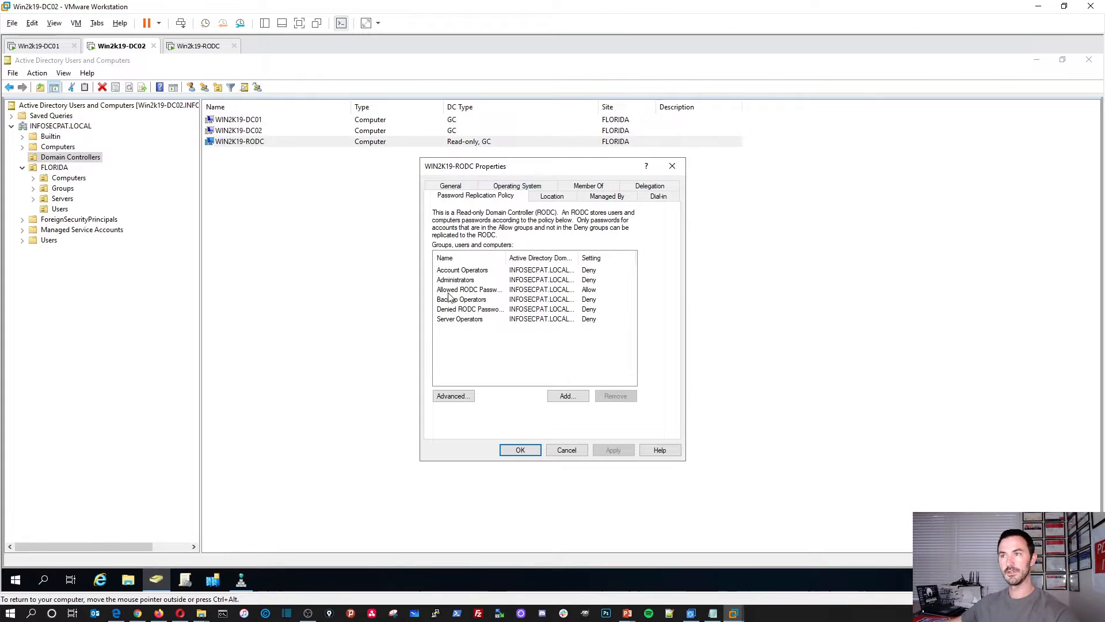
pyautogui.click(580, 454)
pyautogui.click(191, 48)
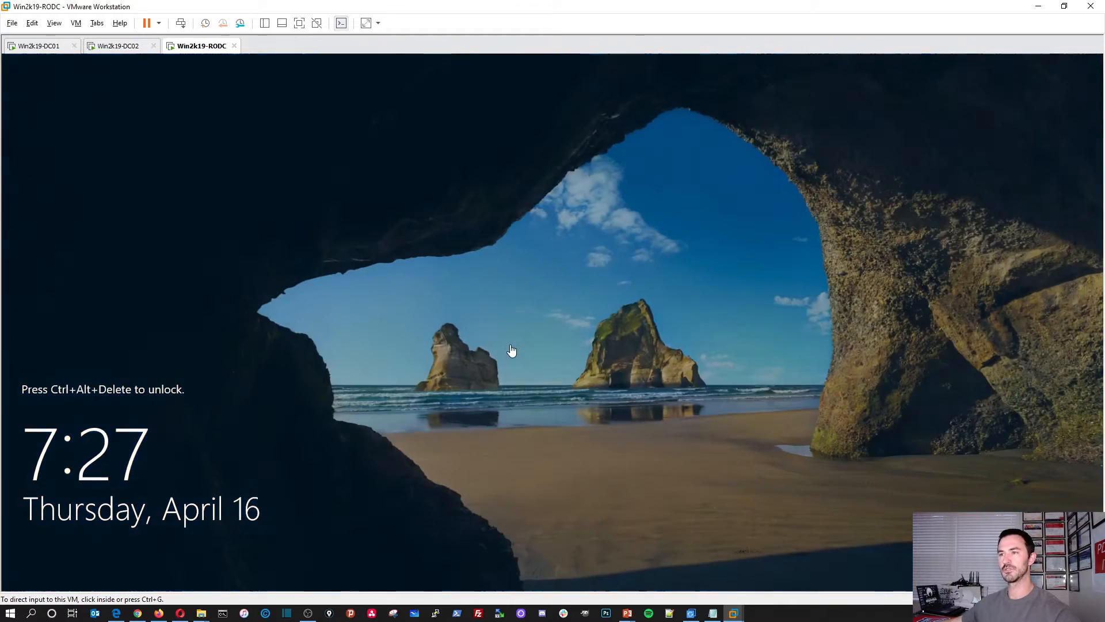
# Step: Sign in to the restarted RODC with the domain Administrator password
pyautogui.click(299, 349)
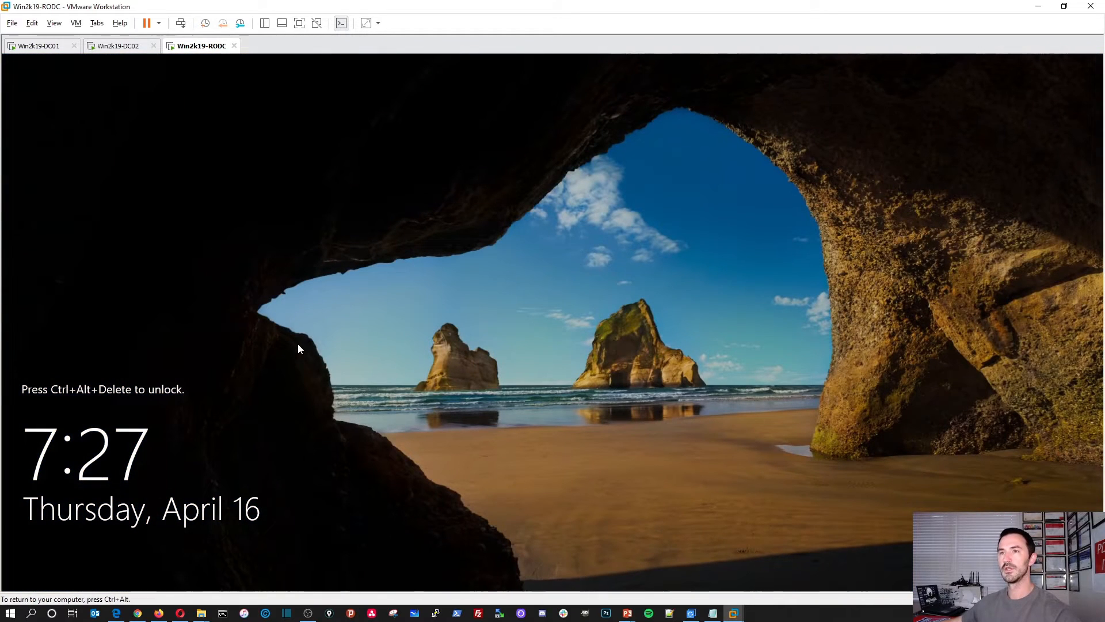
pyautogui.click(180, 23)
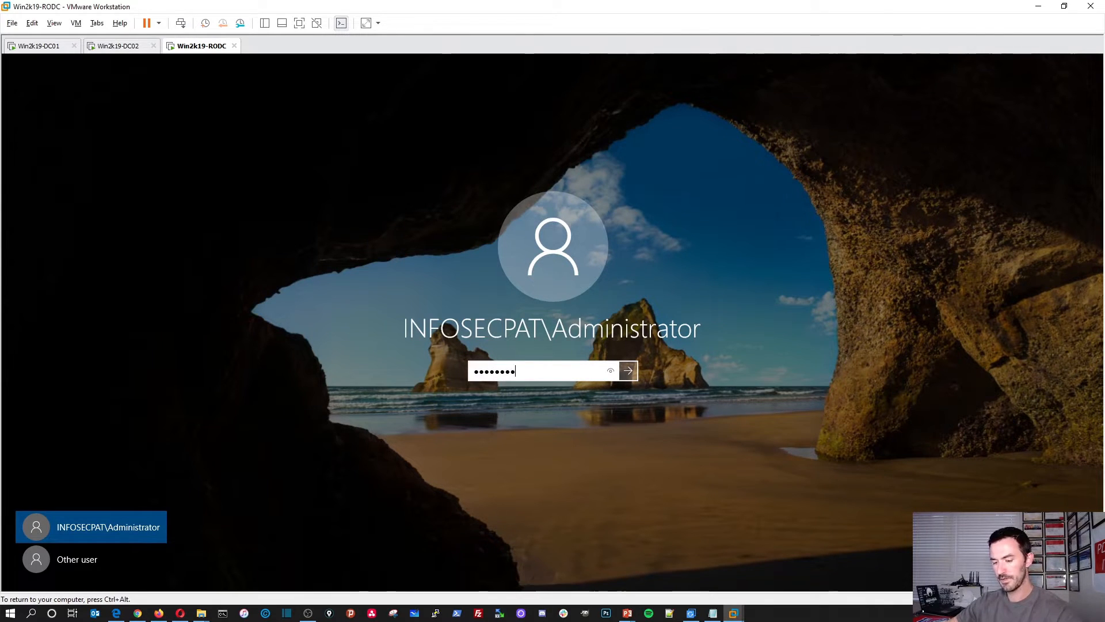
pyautogui.press('Return')
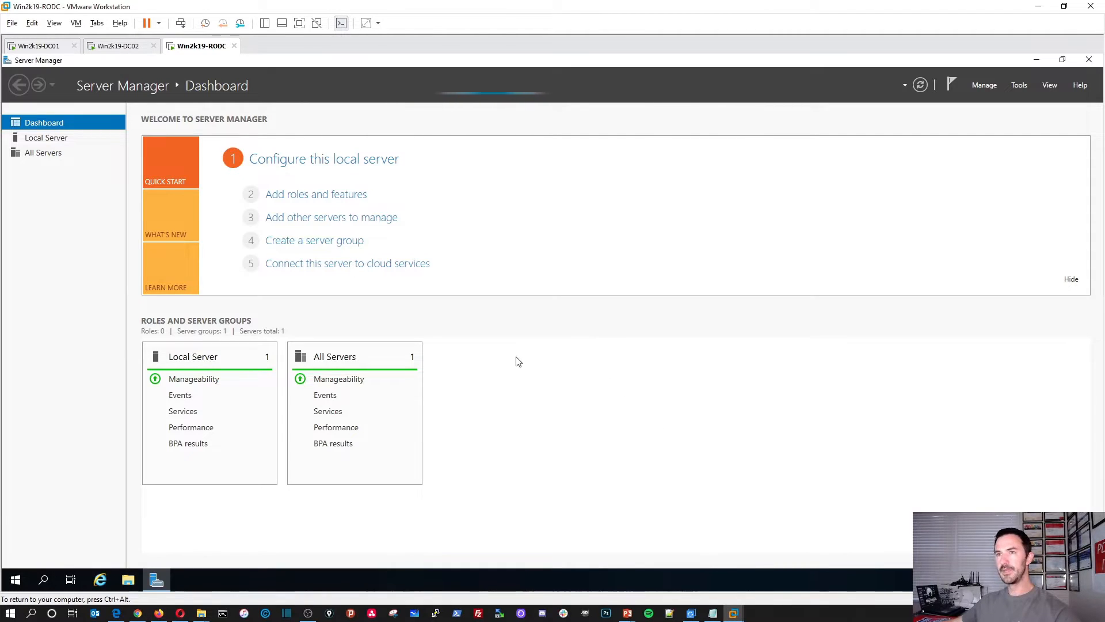
# Step: Start the stopped Diagnostic Policy, Update Orchestrator and User Access Logging services
pyautogui.click(46, 141)
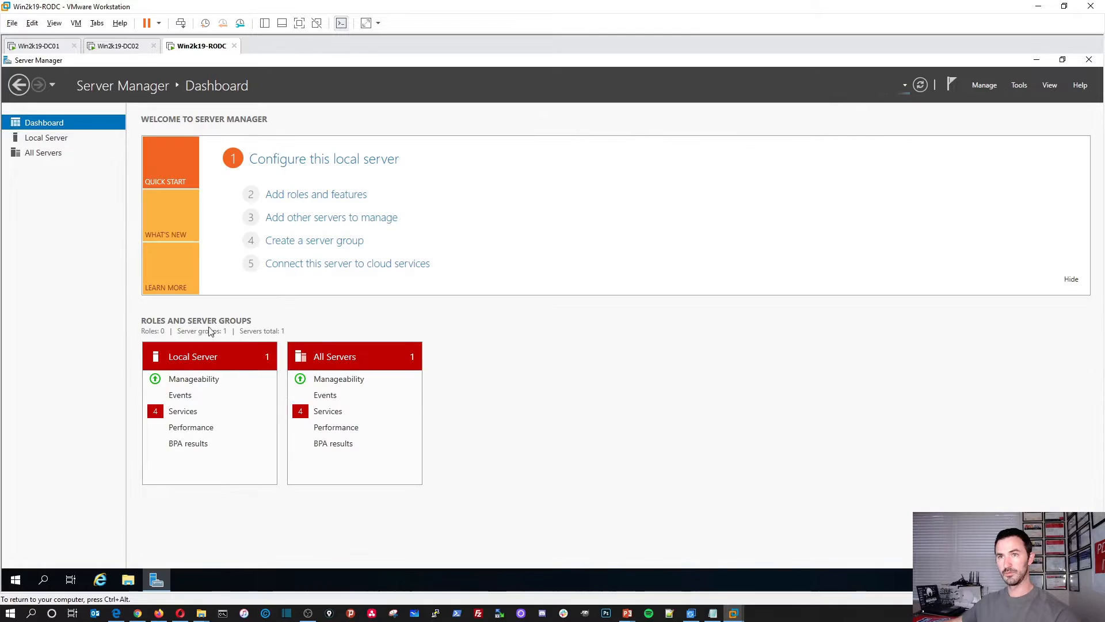
pyautogui.click(339, 415)
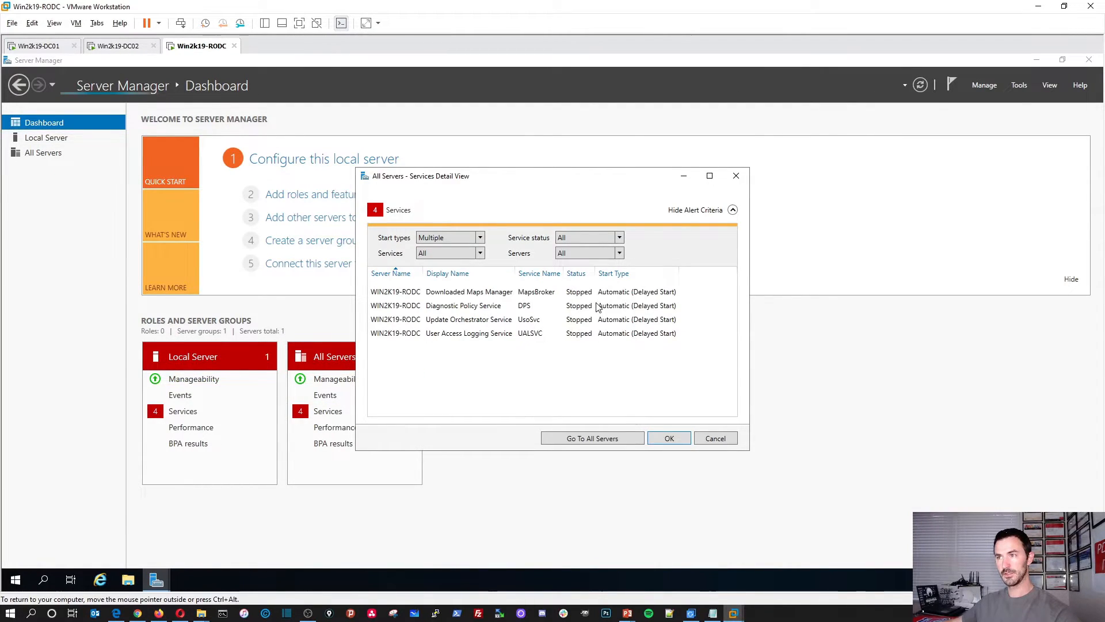
pyautogui.click(585, 294)
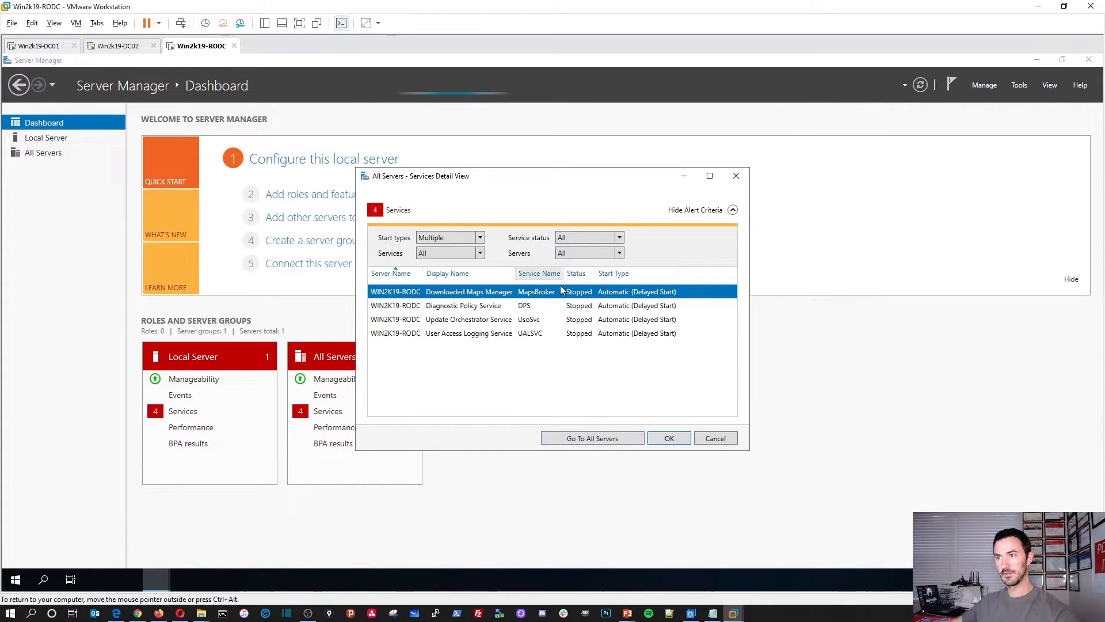
pyautogui.rightClick(584, 294)
pyautogui.click(625, 301)
pyautogui.rightClick(551, 307)
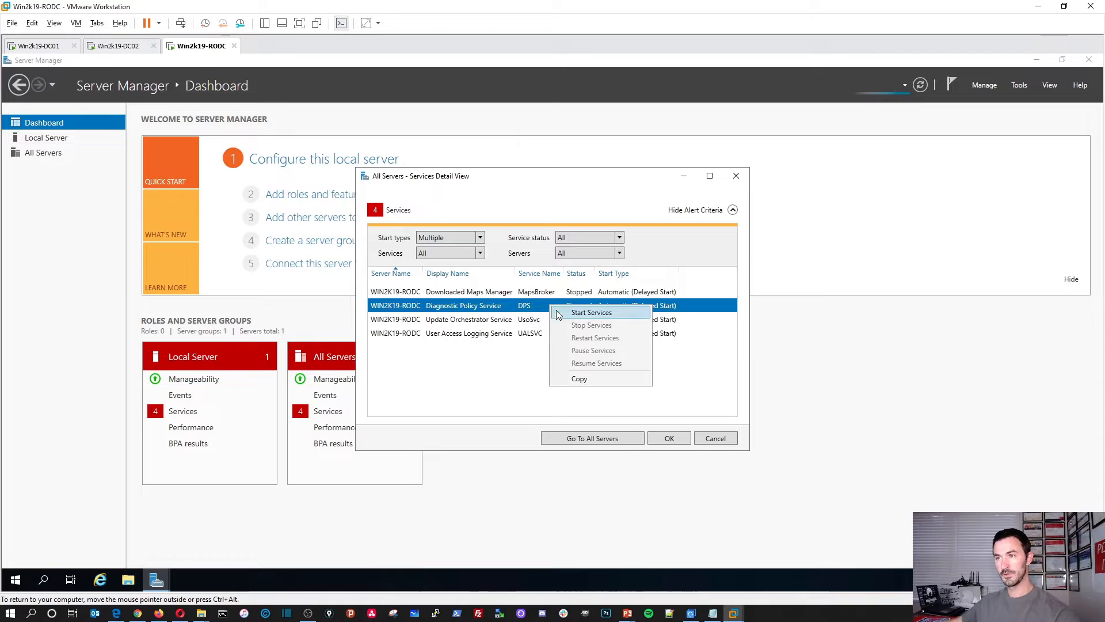
pyautogui.click(529, 316)
pyautogui.click(532, 321)
pyautogui.rightClick(530, 324)
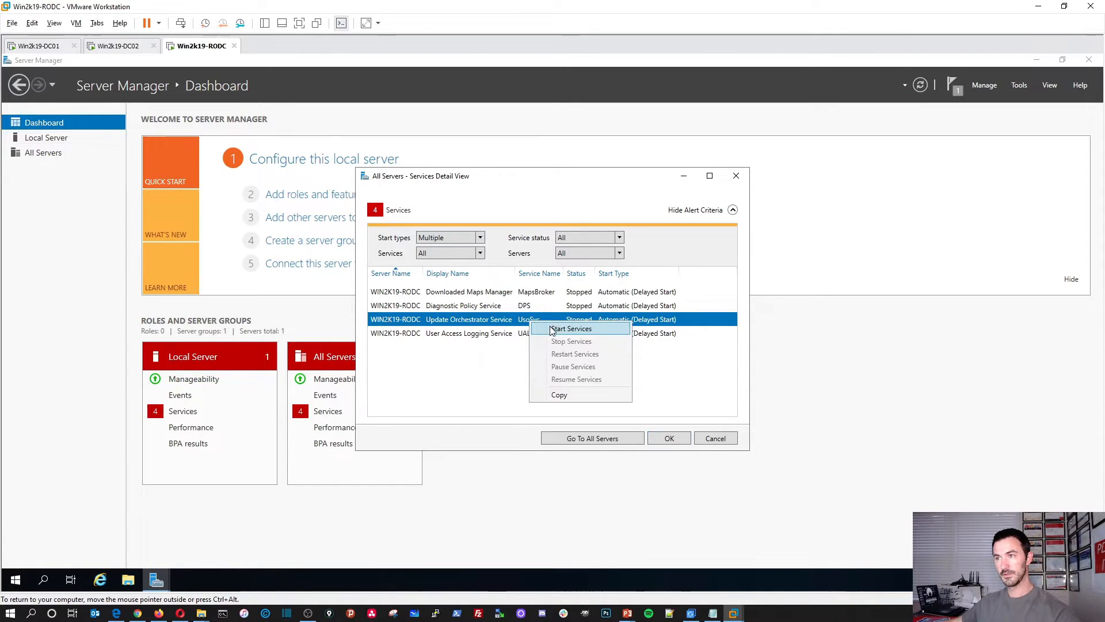
pyautogui.click(551, 329)
pyautogui.rightClick(529, 334)
pyautogui.click(541, 341)
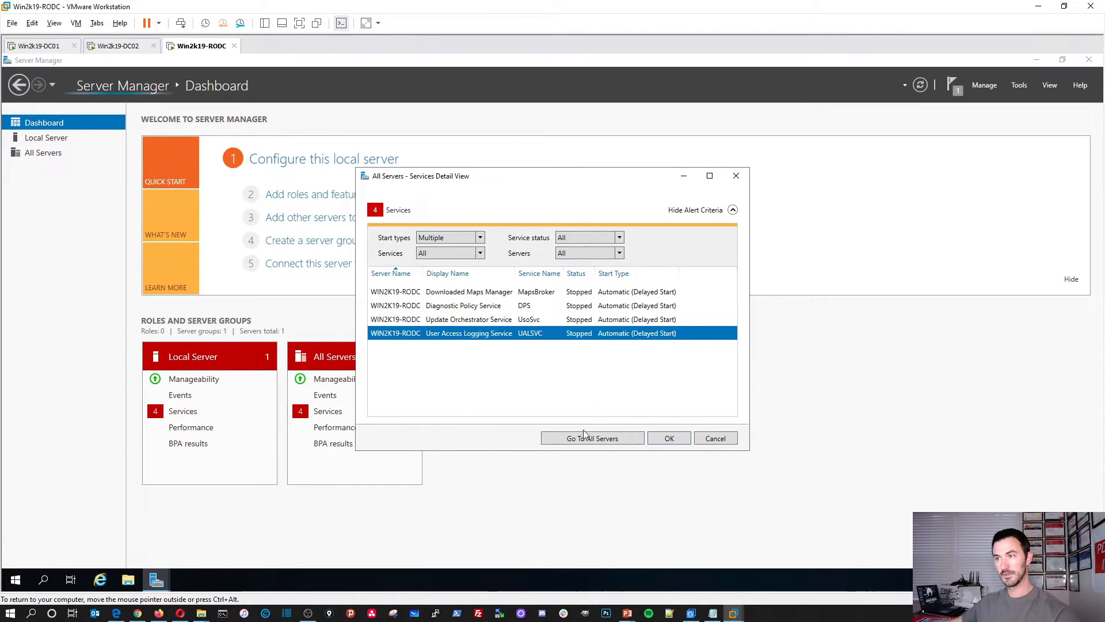
pyautogui.click(688, 439)
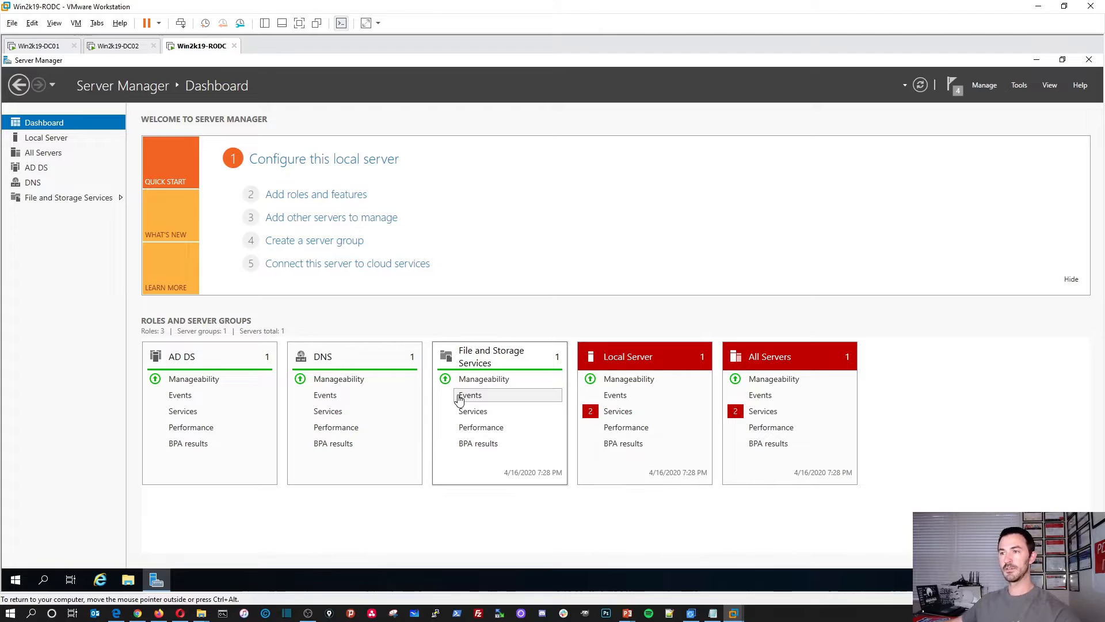
# Step: Refresh the dashboard and start the remaining Downloaded Maps Manager and Diagnostic Policy services
pyautogui.click(749, 411)
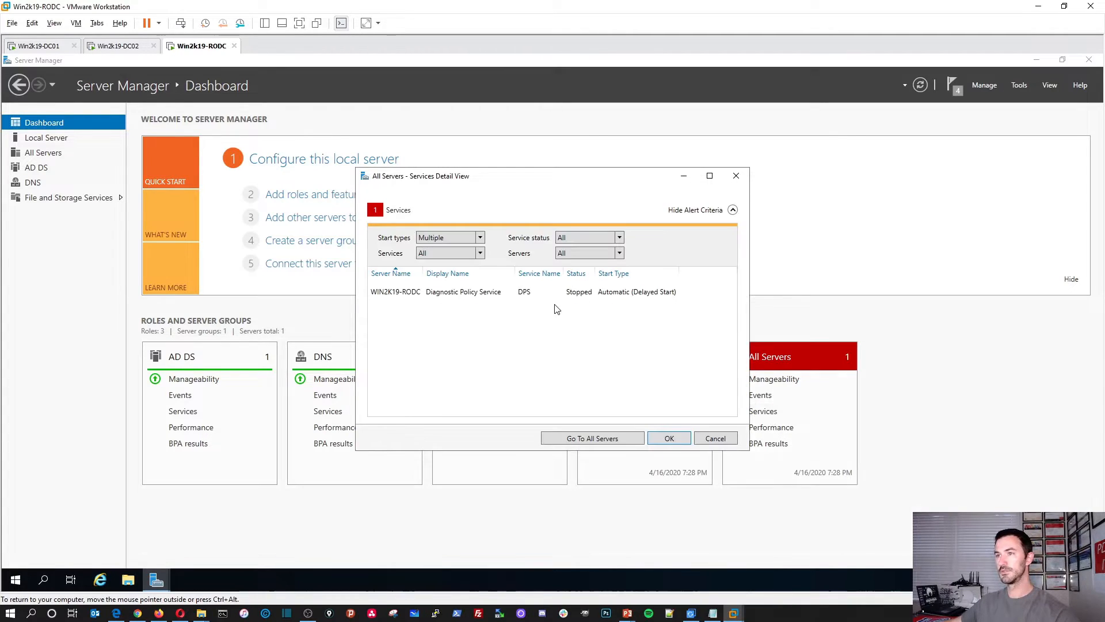
pyautogui.click(668, 436)
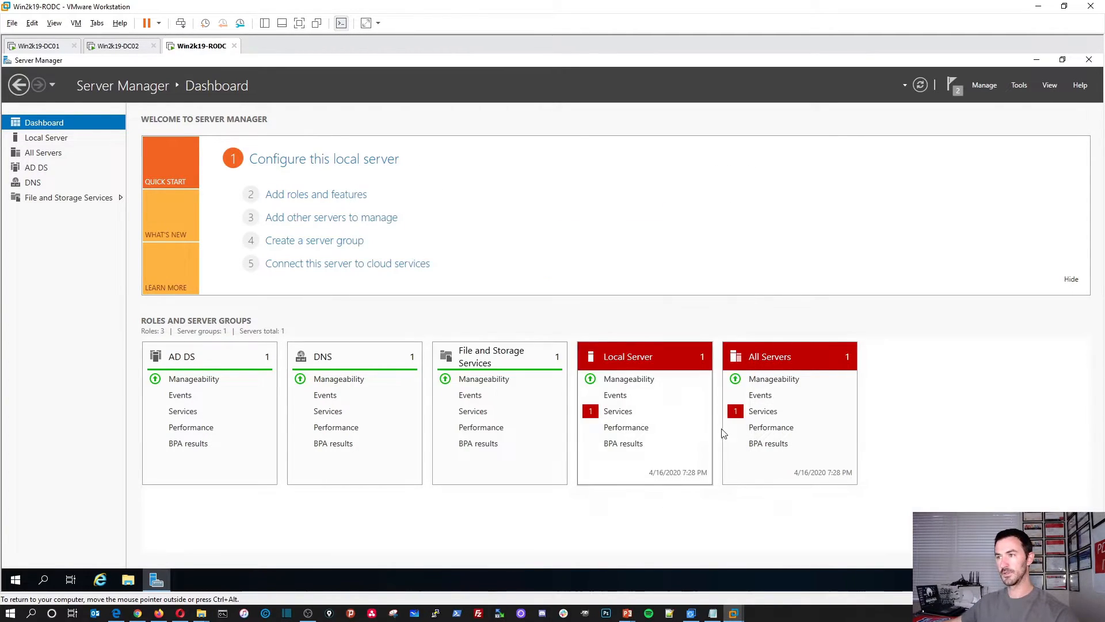
pyautogui.click(920, 85)
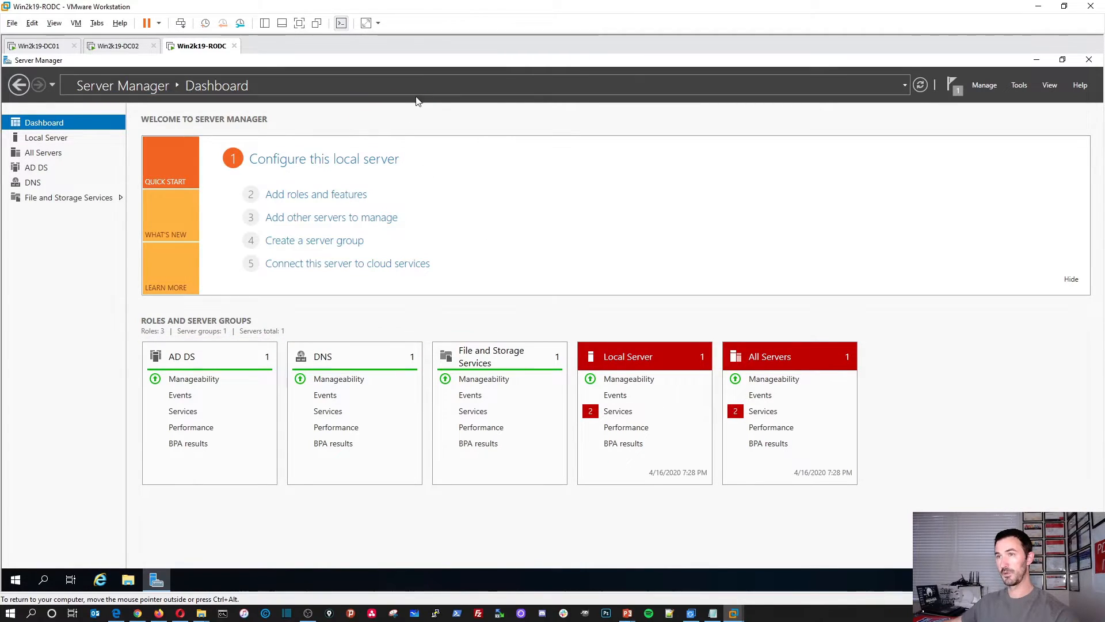
pyautogui.click(806, 413)
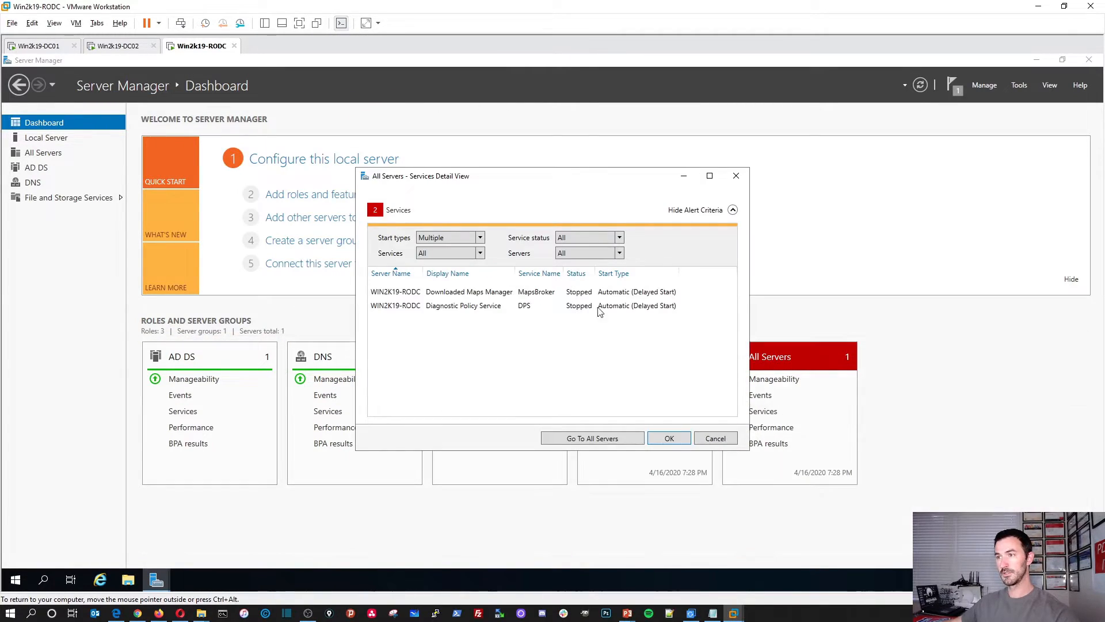
pyautogui.rightClick(582, 292)
pyautogui.click(610, 299)
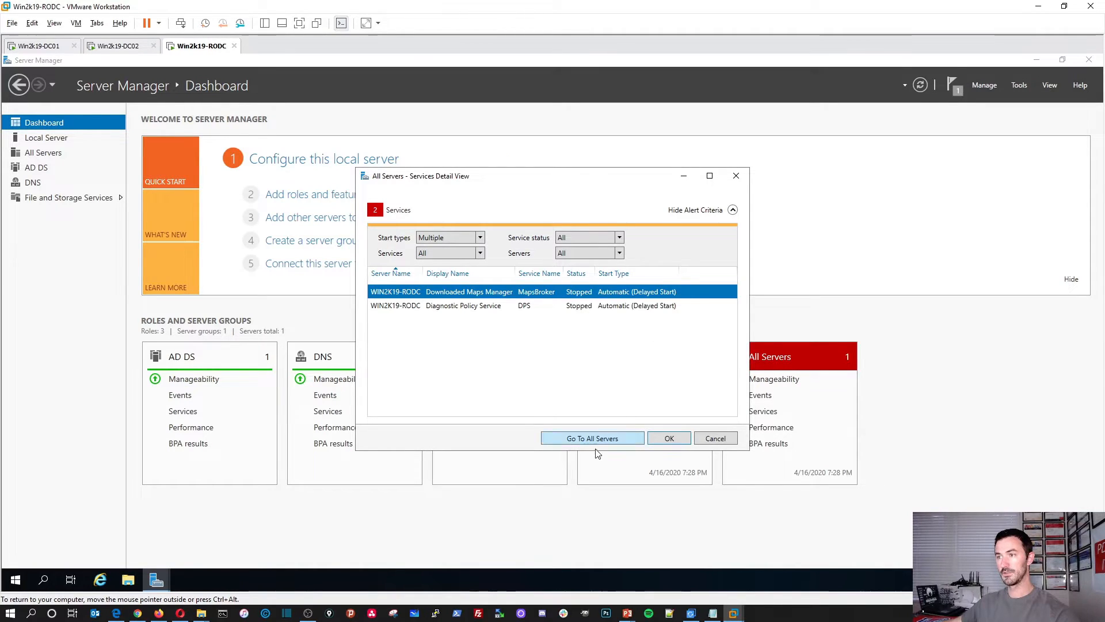
pyautogui.rightClick(572, 307)
pyautogui.click(588, 314)
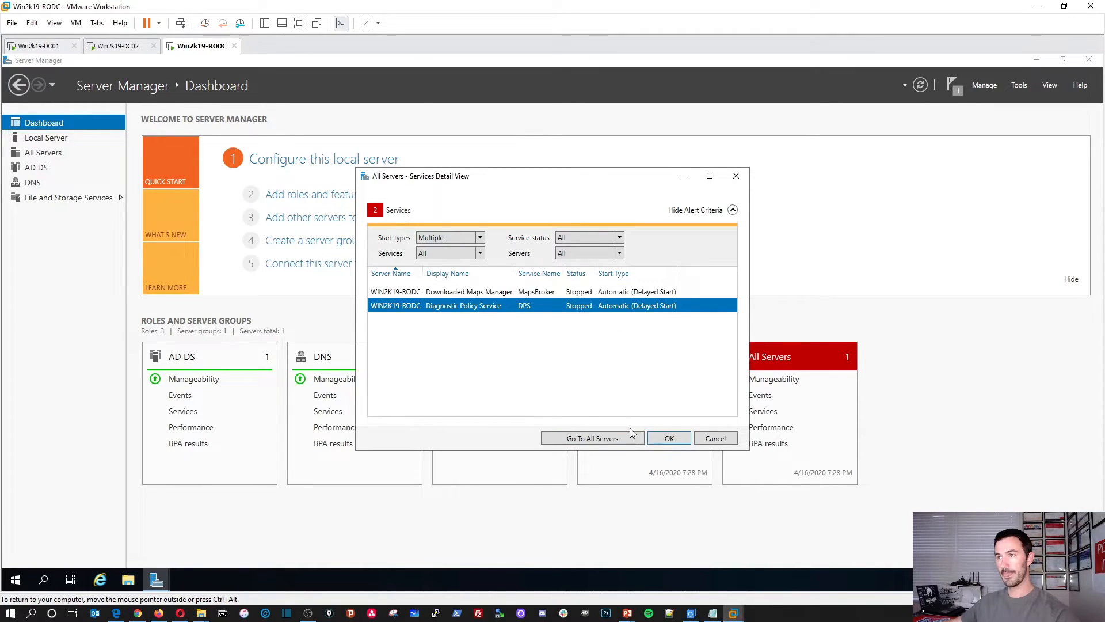
pyautogui.click(668, 439)
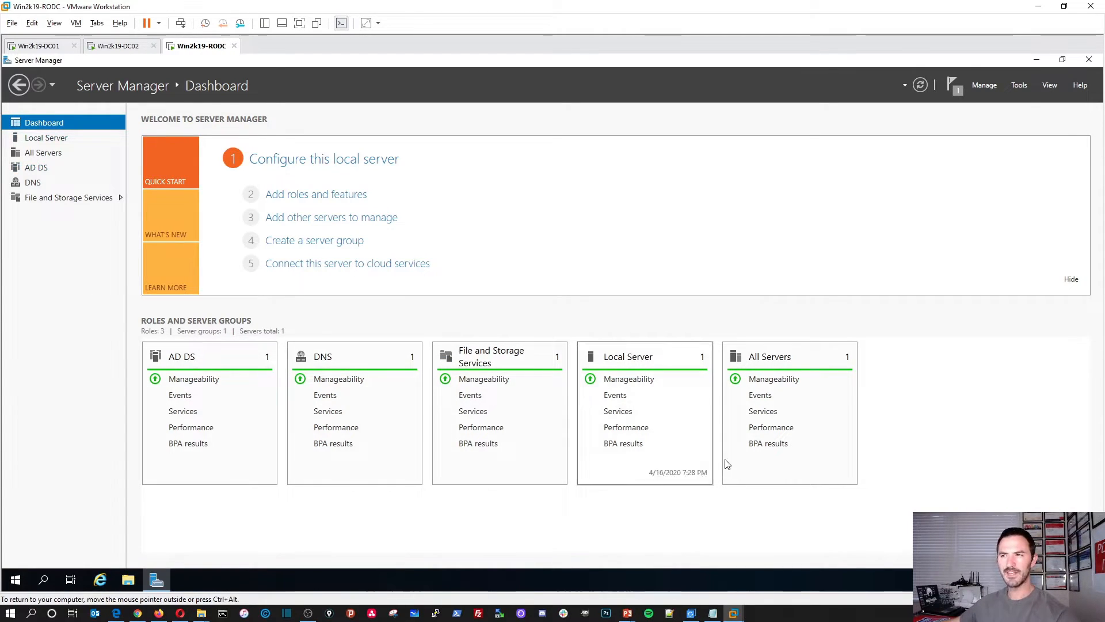
# Step: Set Ethernet0's IPv4 preferred and alternate DNS servers to 192.168.50.201 and 192.168.50.202
pyautogui.click(55, 141)
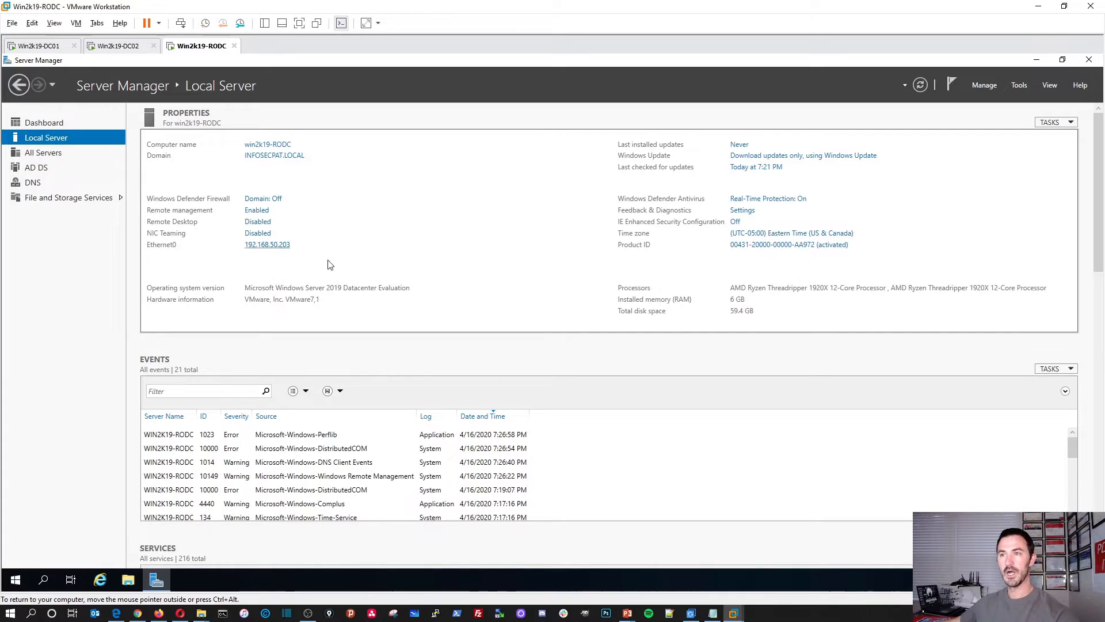
pyautogui.doubleClick(314, 222)
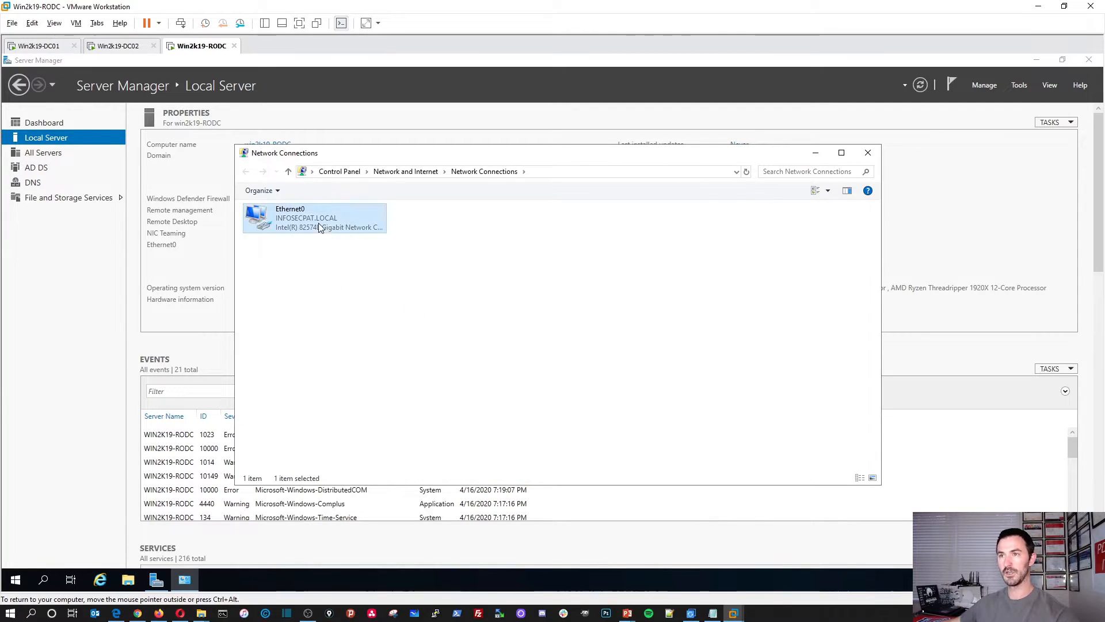
pyautogui.click(483, 411)
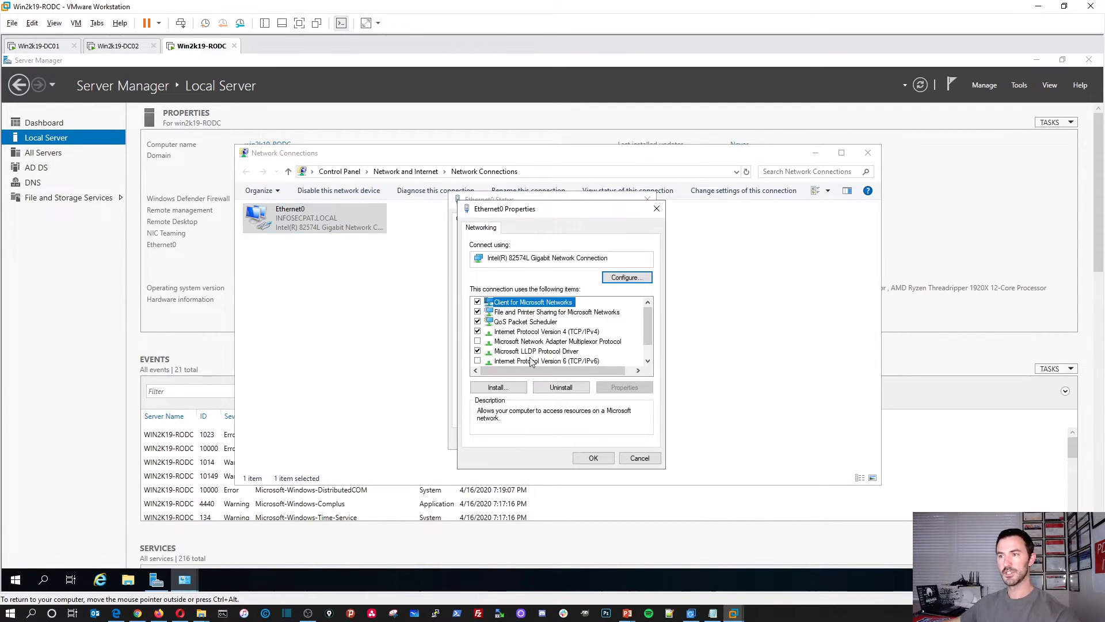
pyautogui.doubleClick(550, 332)
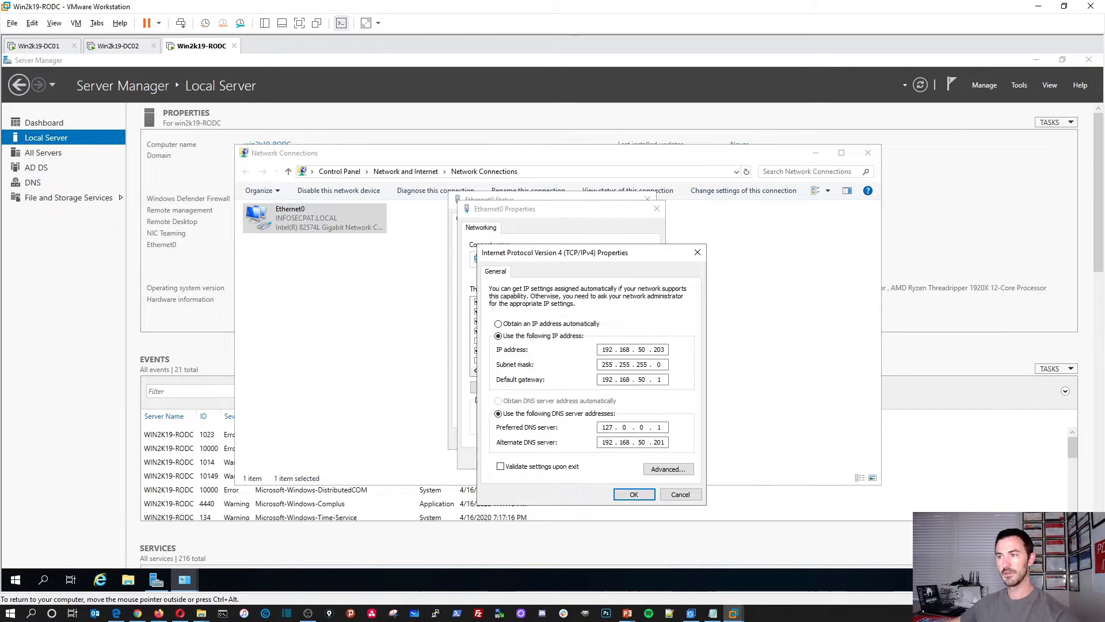
pyautogui.press('Delete')
pyautogui.press('Delete')
pyautogui.click(662, 427)
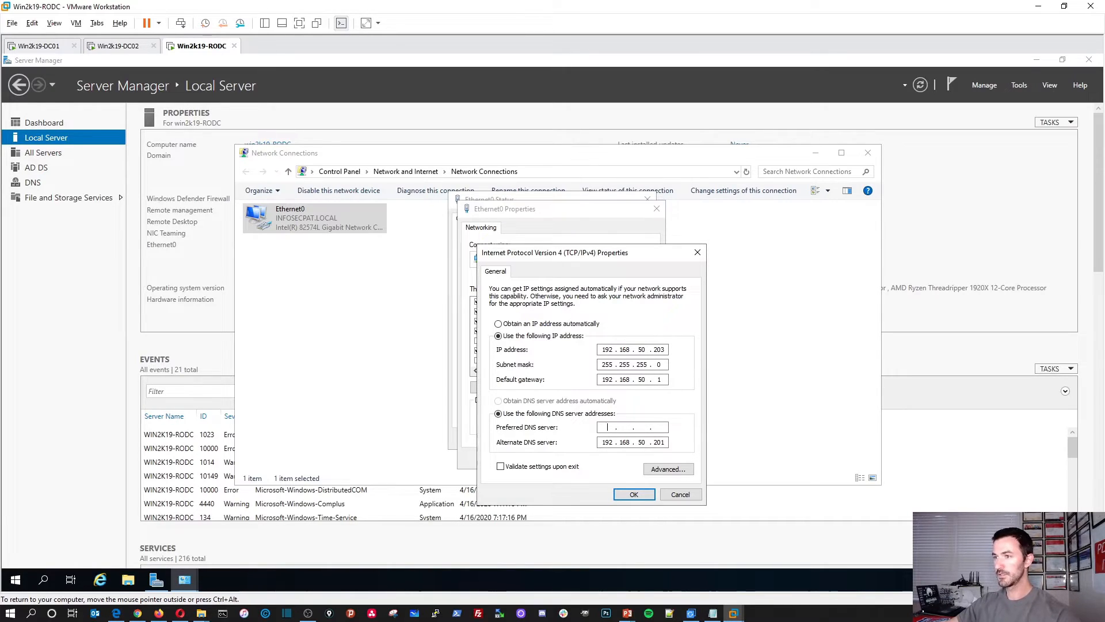
pyautogui.write('168 . 50 . 201')
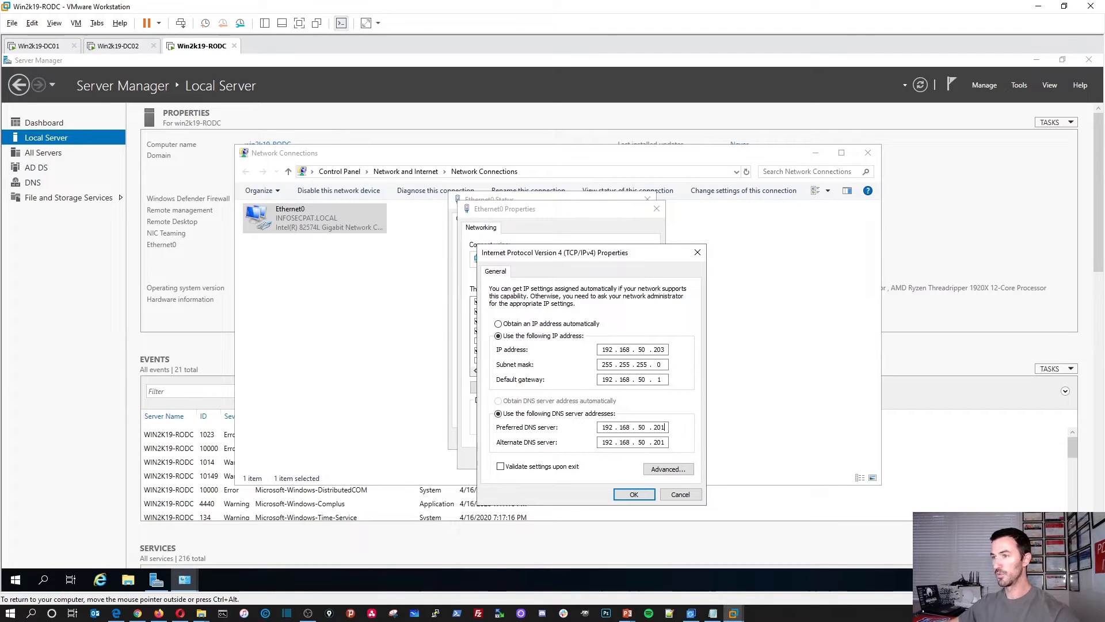
pyautogui.press('Tab')
pyautogui.write('192 . 168')
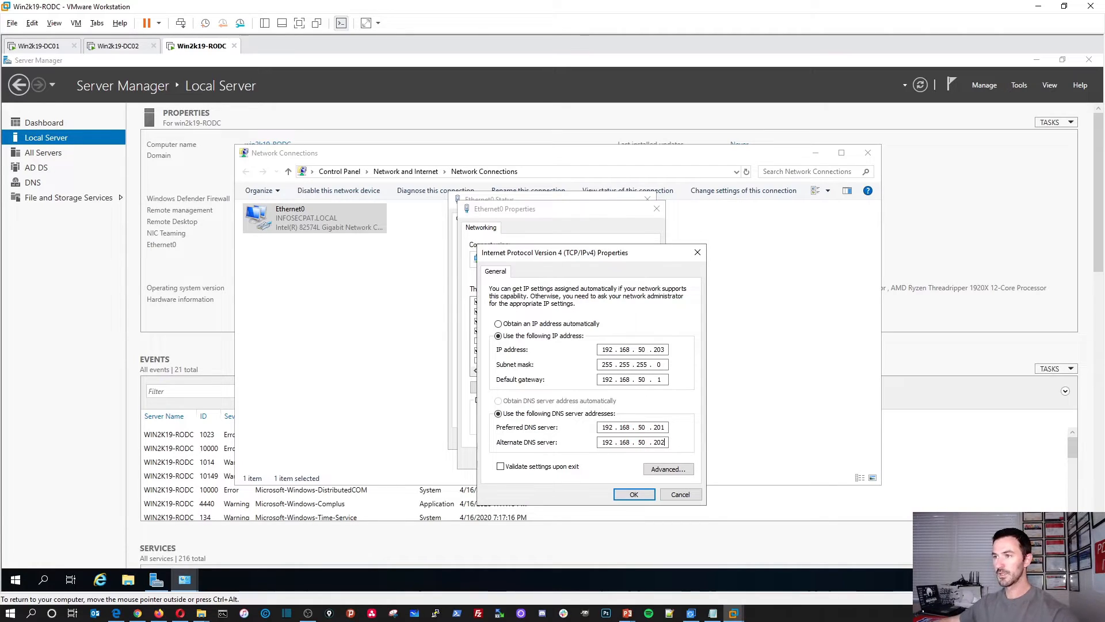
# Step: Change the third advanced DNS server entry to 192.168.50.203 and apply the IPv4 settings
pyautogui.click(667, 469)
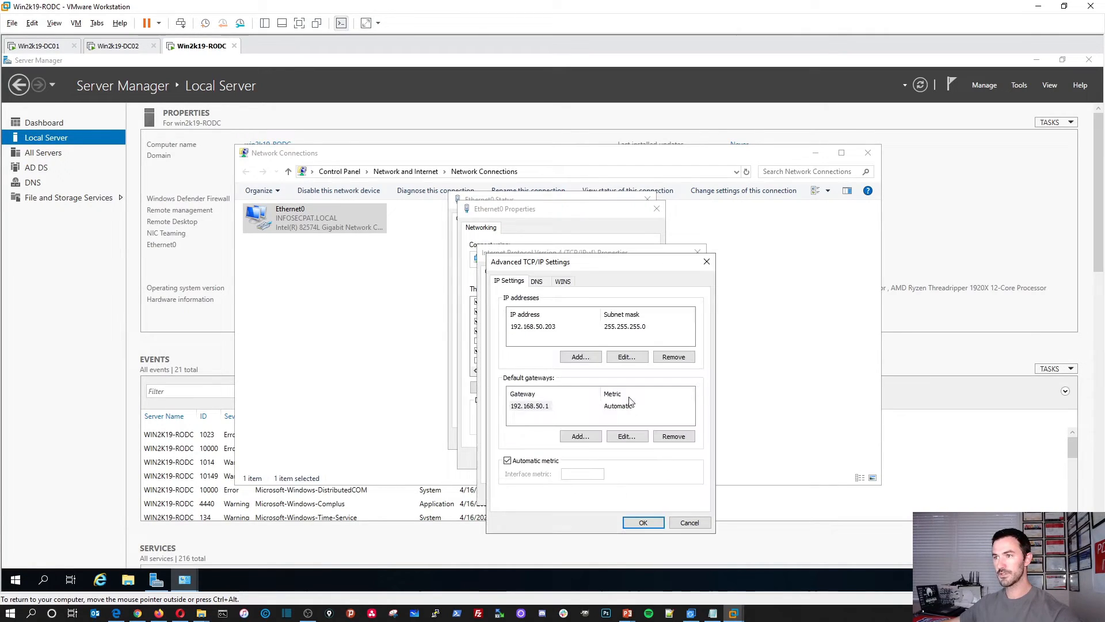
pyautogui.click(537, 281)
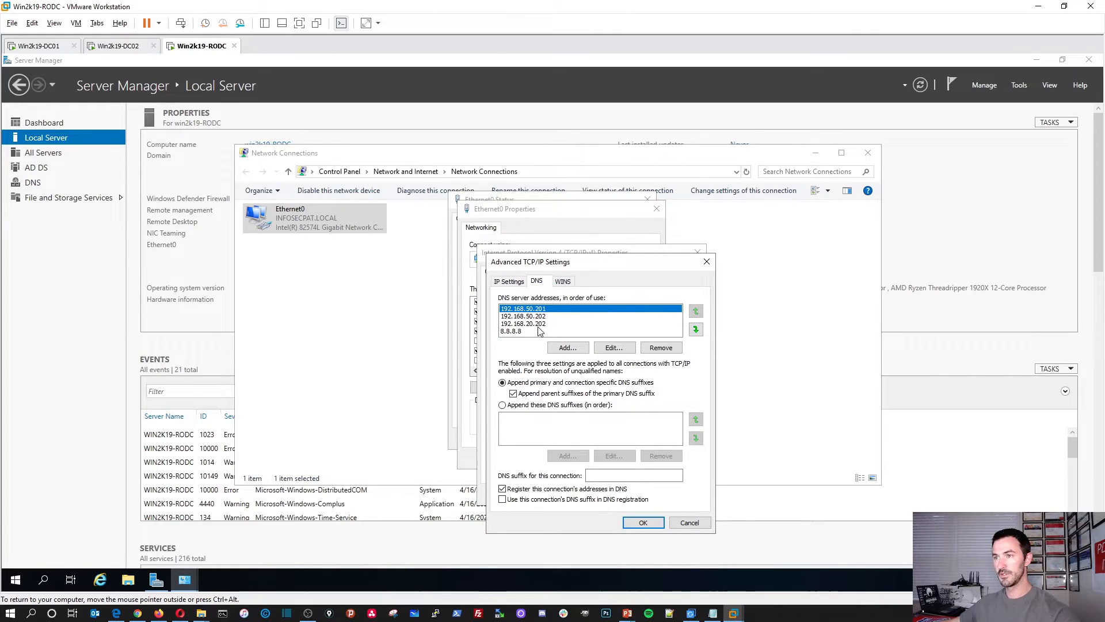
pyautogui.click(552, 325)
pyautogui.click(614, 347)
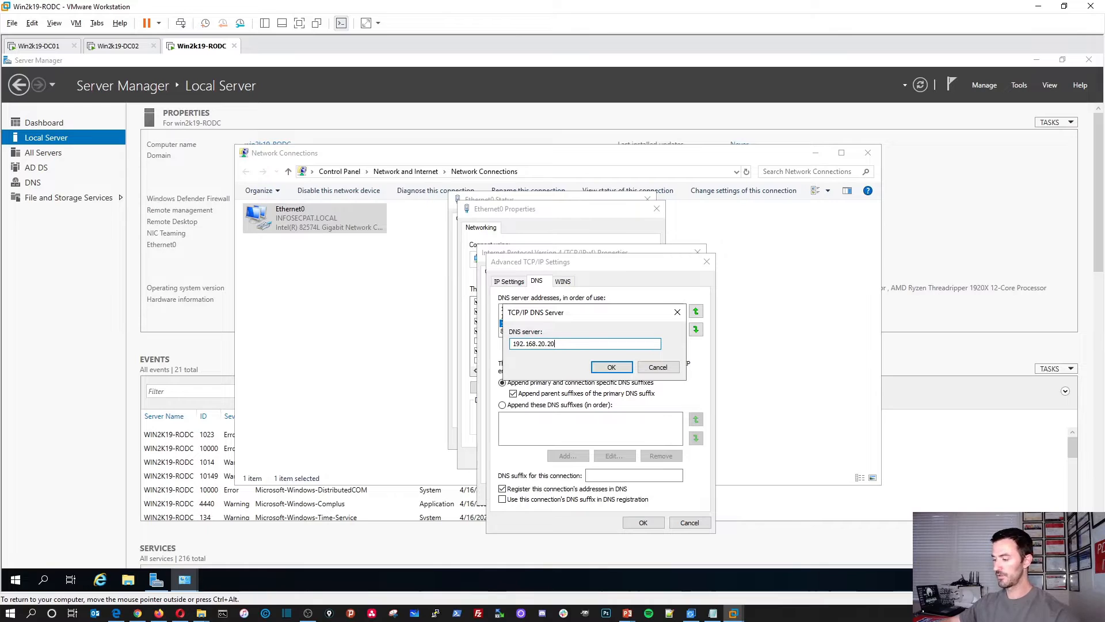
pyautogui.write('3')
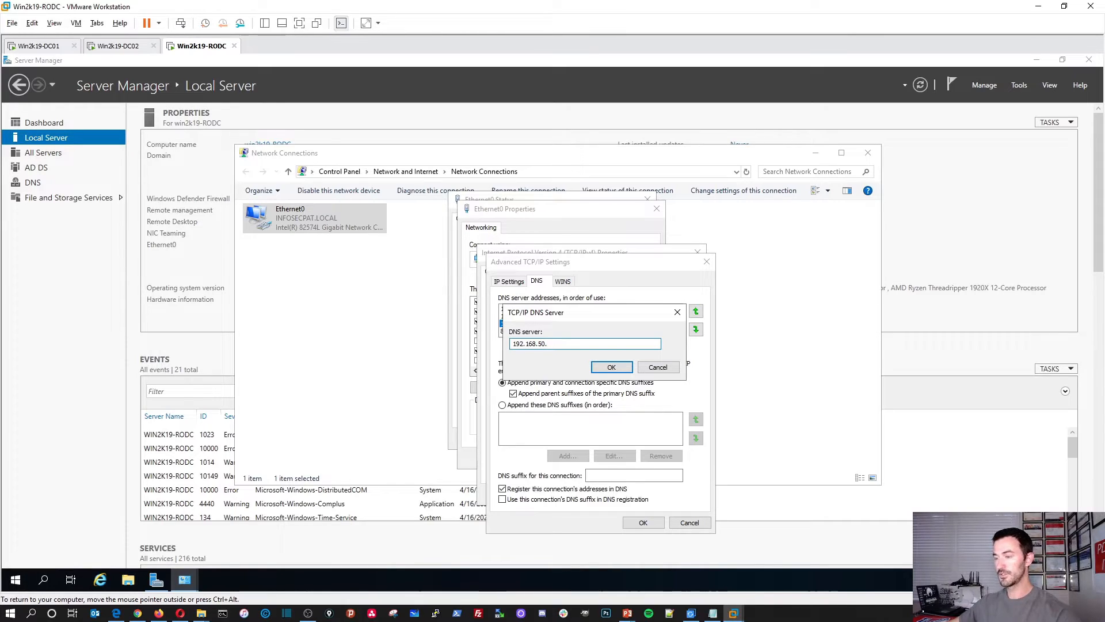
pyautogui.click(611, 367)
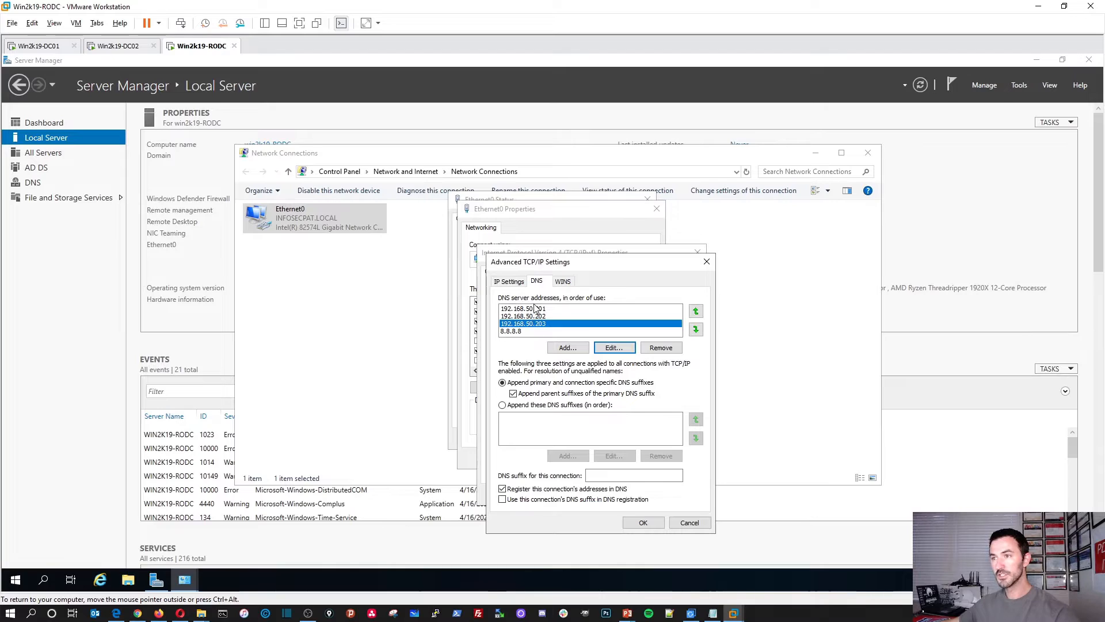
pyautogui.click(643, 522)
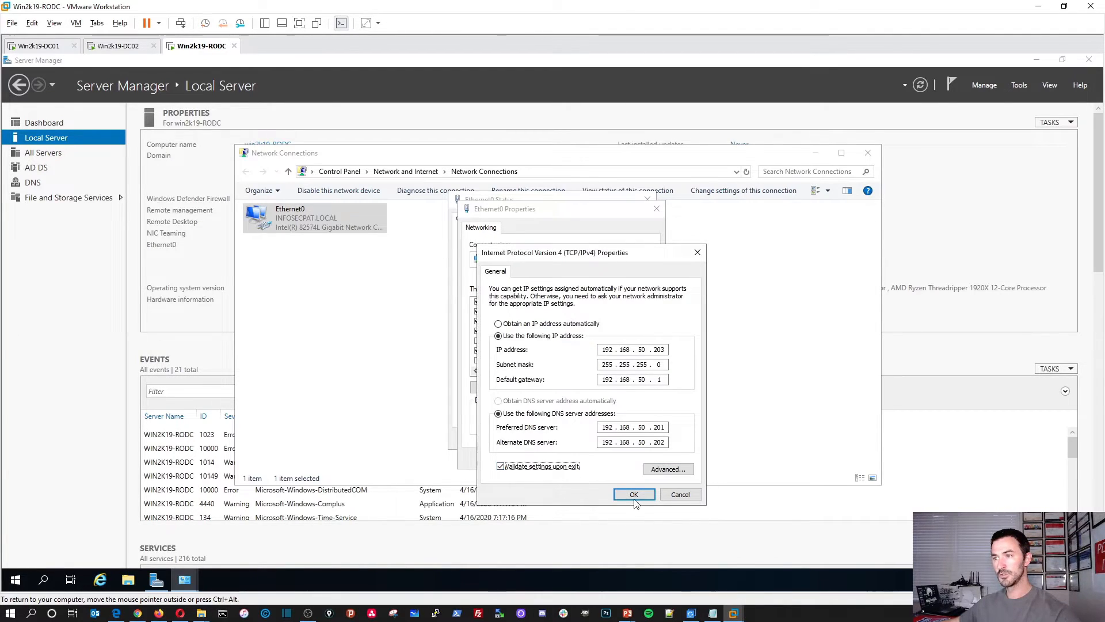
pyautogui.click(633, 494)
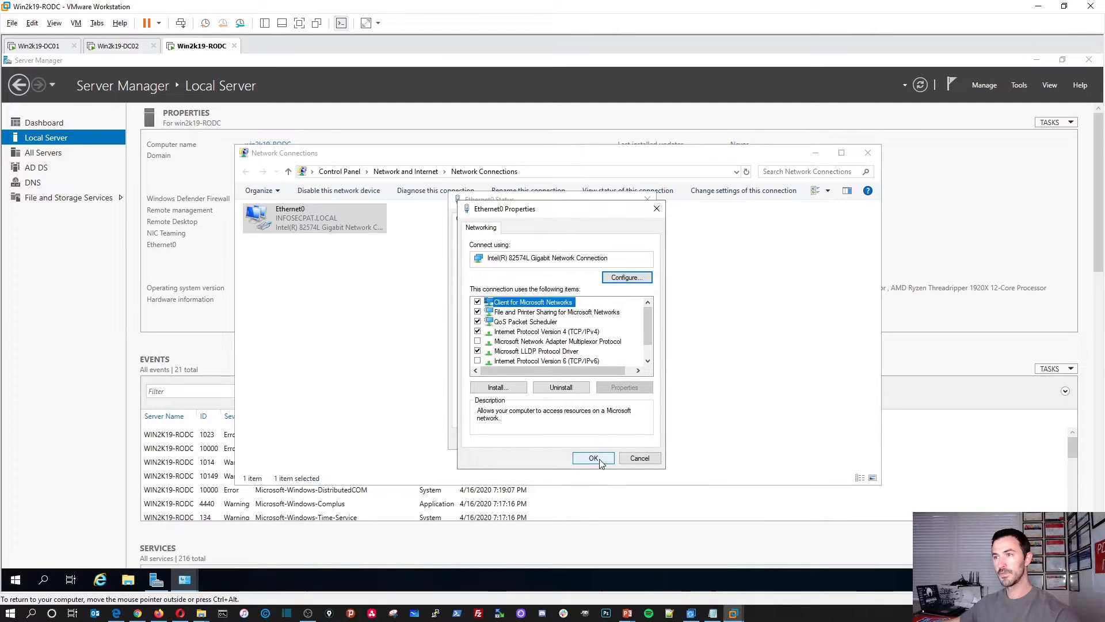
# Step: Run network diagnostics, then close the adapter and network connections windows
pyautogui.click(599, 458)
pyautogui.click(588, 419)
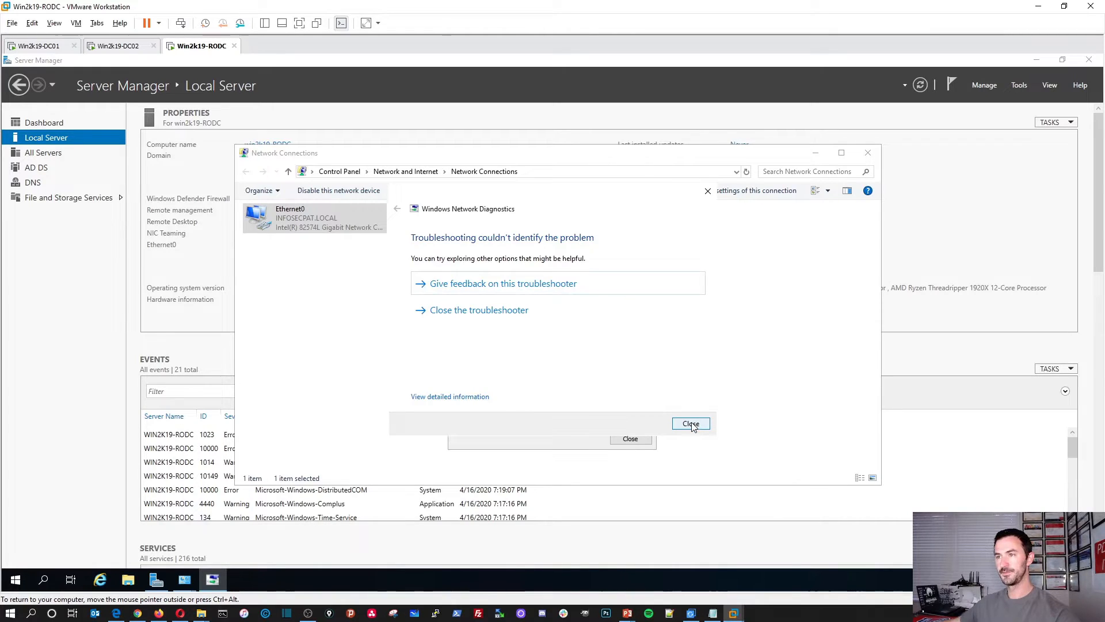
pyautogui.click(692, 424)
pyautogui.click(630, 439)
pyautogui.click(552, 387)
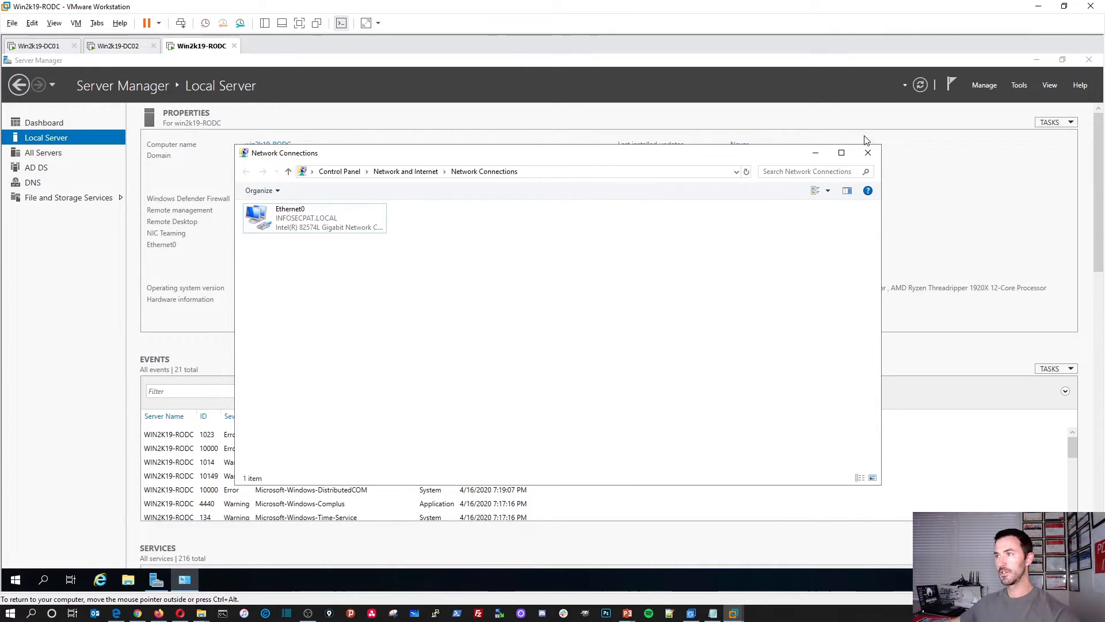
pyautogui.click(868, 153)
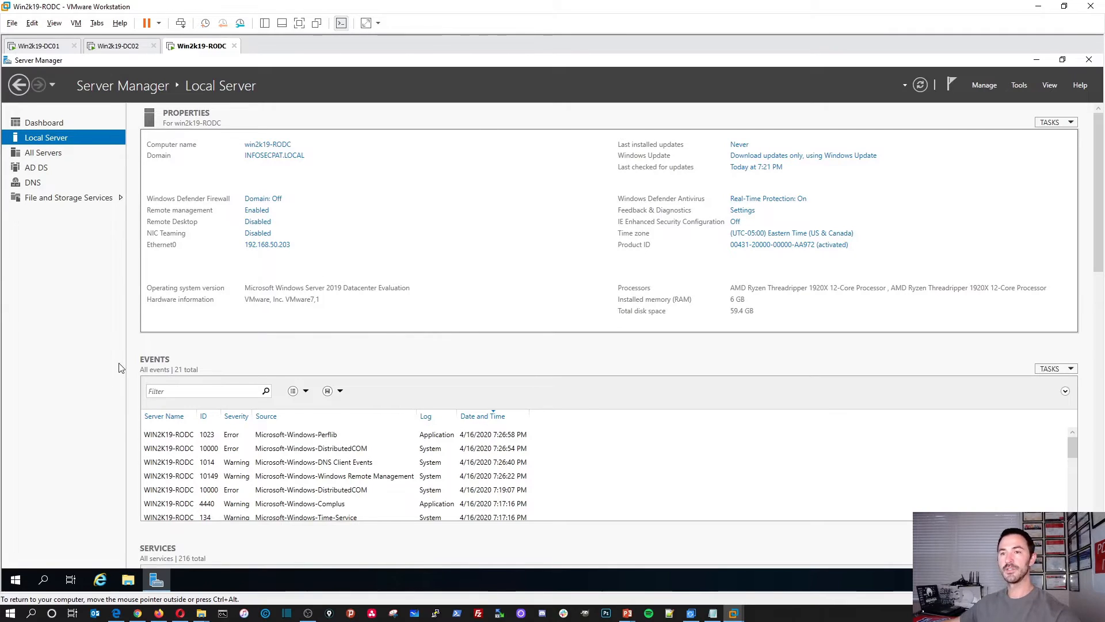
pyautogui.click(985, 85)
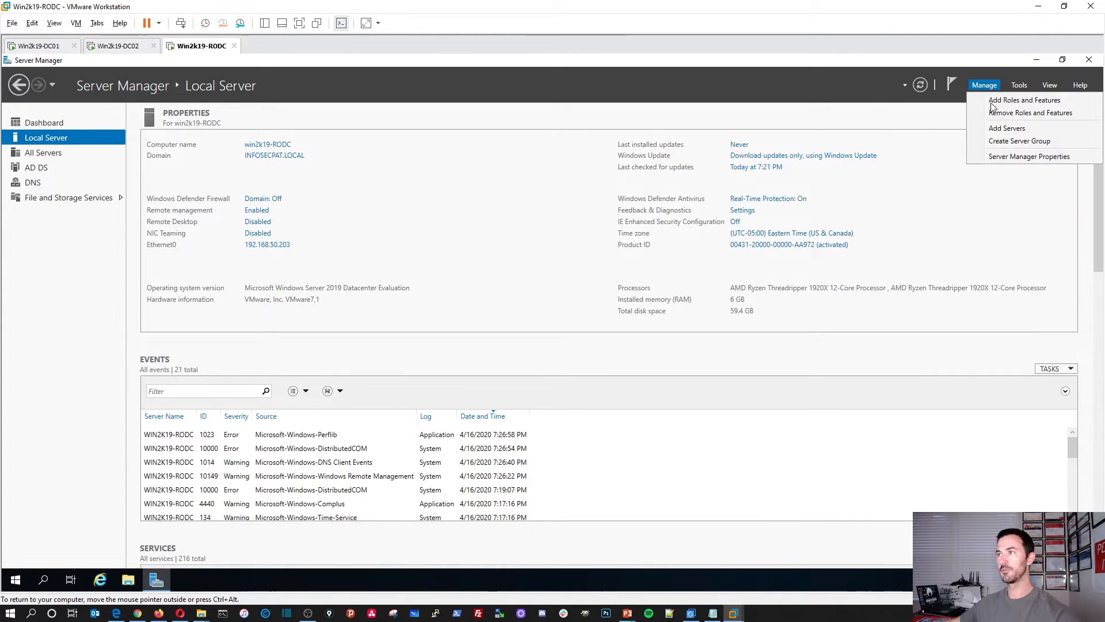
pyautogui.click(1019, 89)
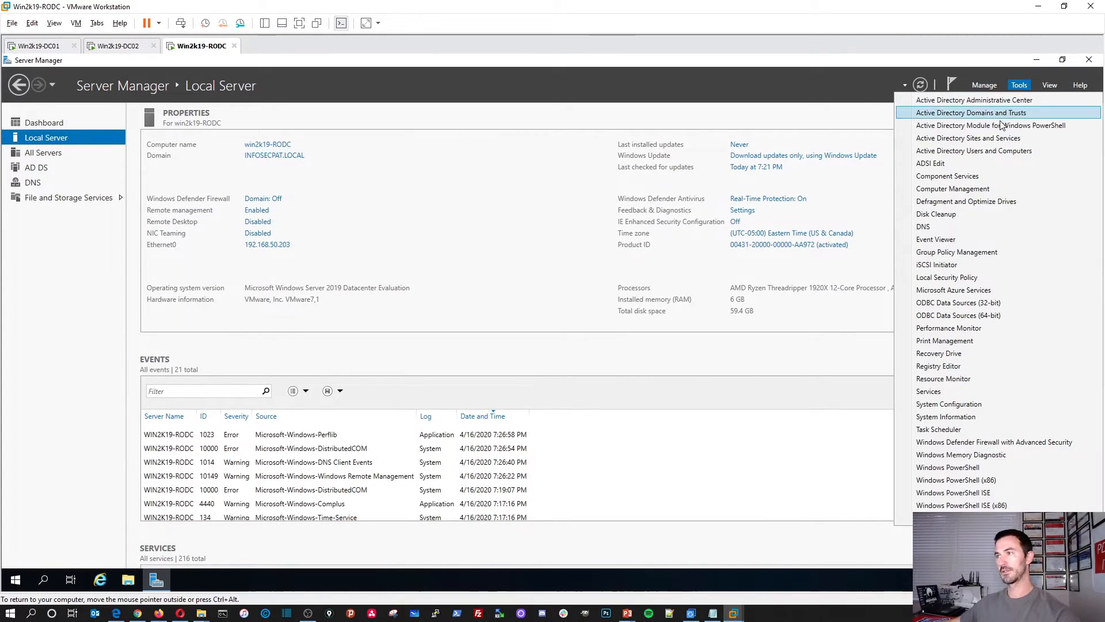
# Step: Open DNS Manager from Server Manager's Tools menu
pyautogui.click(978, 156)
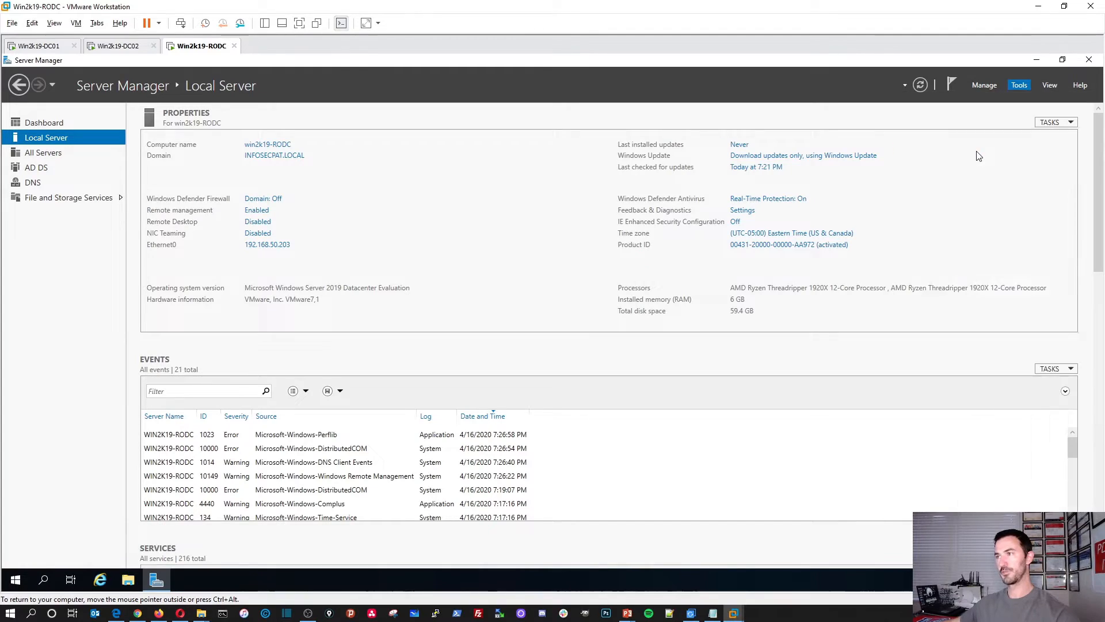
pyautogui.click(1016, 84)
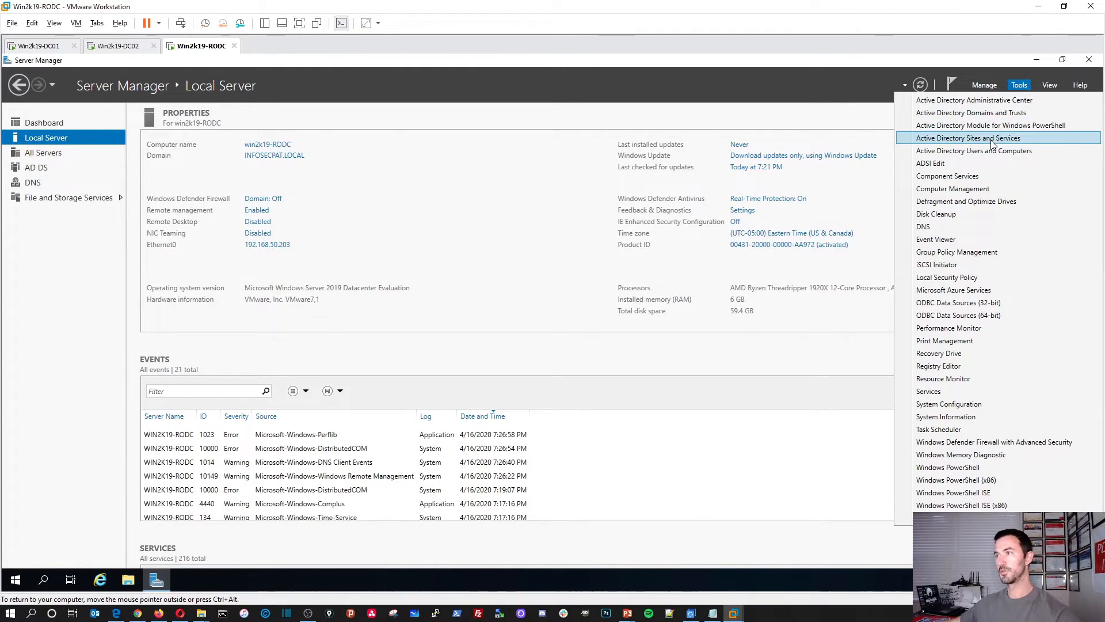
pyautogui.click(997, 141)
pyautogui.click(1020, 86)
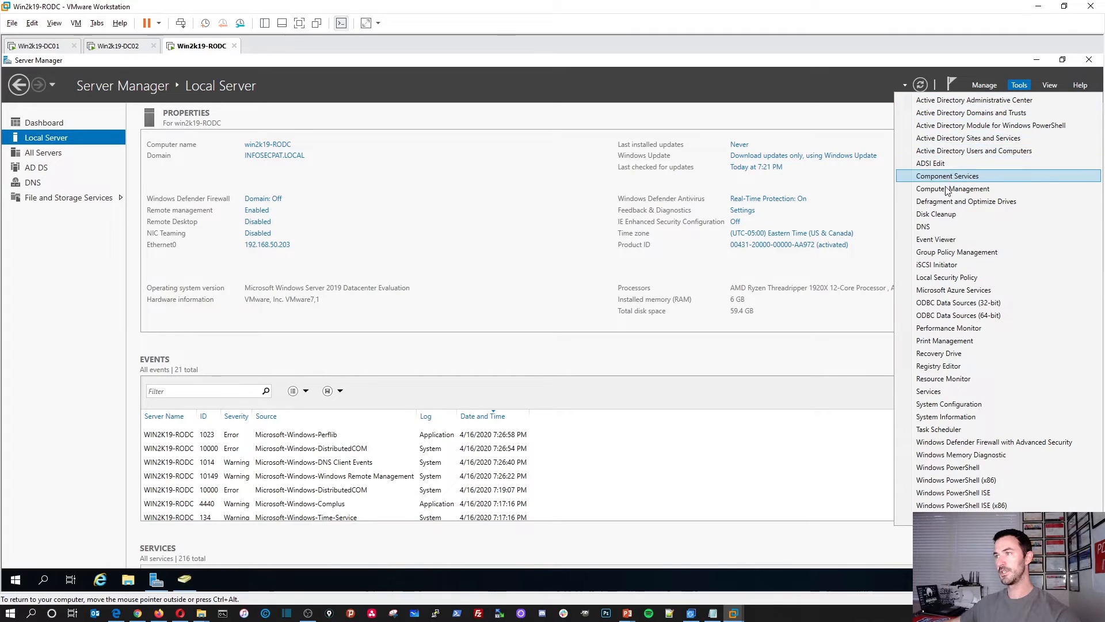
pyautogui.click(943, 227)
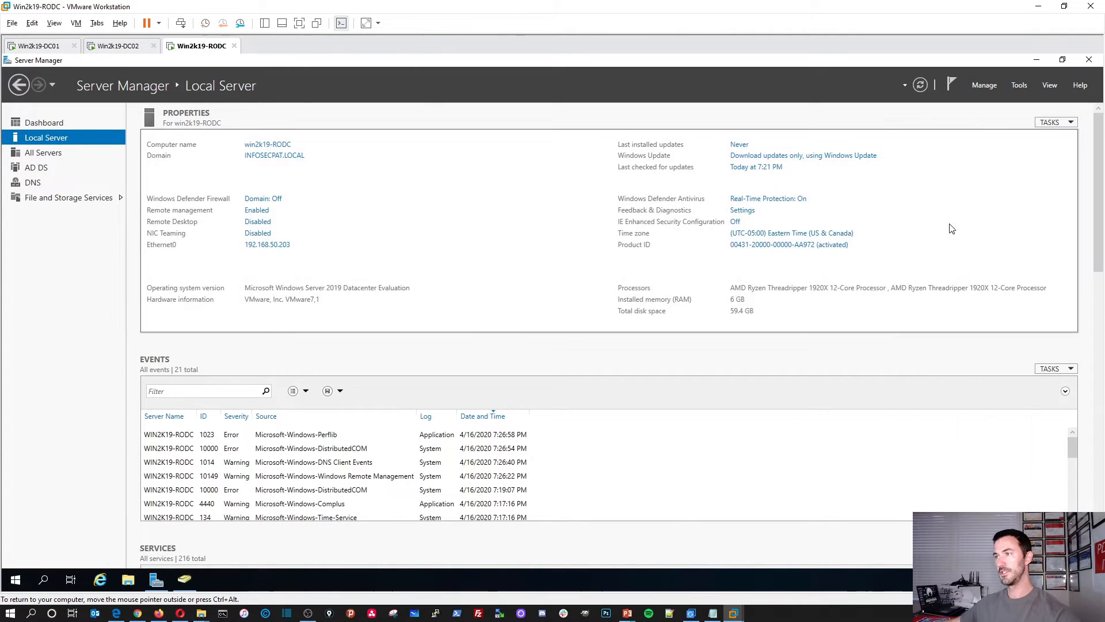
# Step: Pin DNS, Sites and Services, Users and Computers and Server Manager to the taskbar
pyautogui.click(1037, 60)
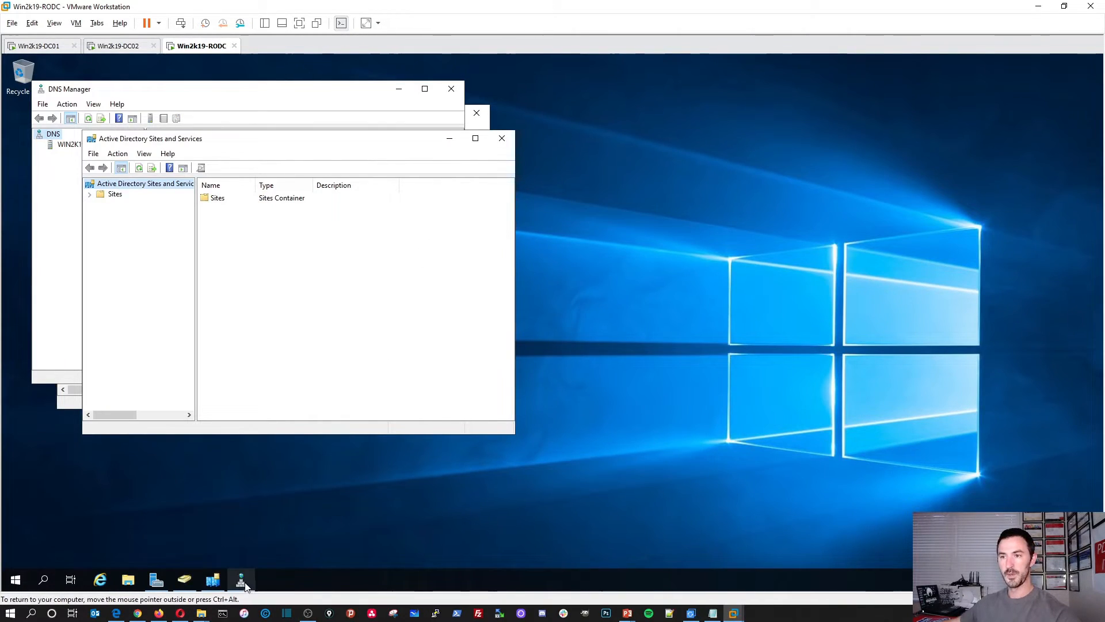
pyautogui.click(242, 581)
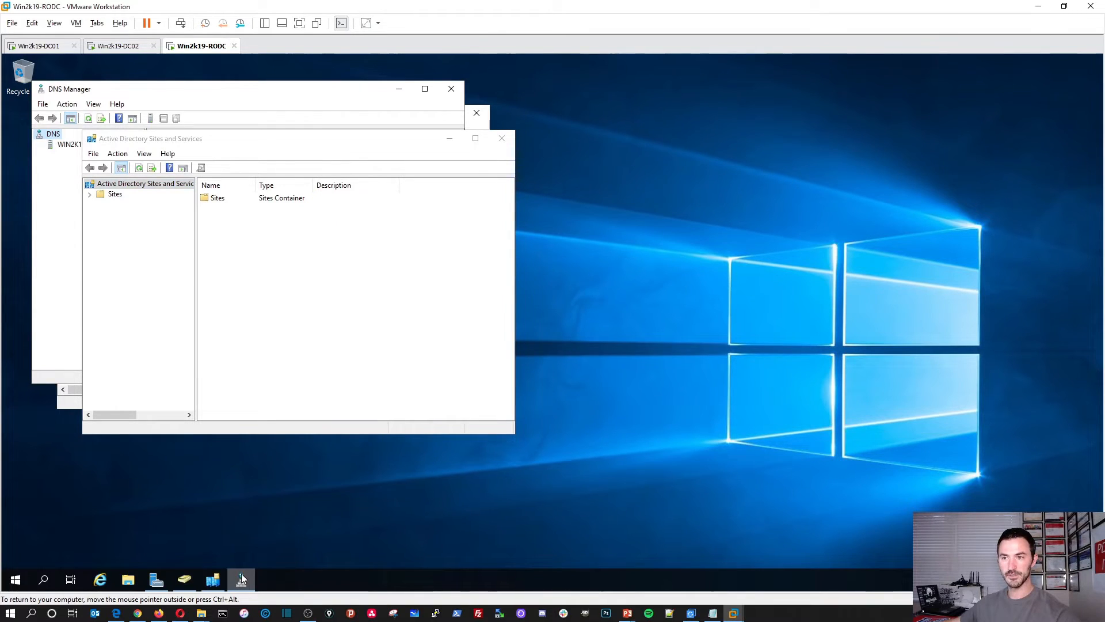
pyautogui.rightClick(242, 580)
pyautogui.click(250, 539)
pyautogui.rightClick(209, 572)
pyautogui.click(219, 536)
pyautogui.rightClick(189, 571)
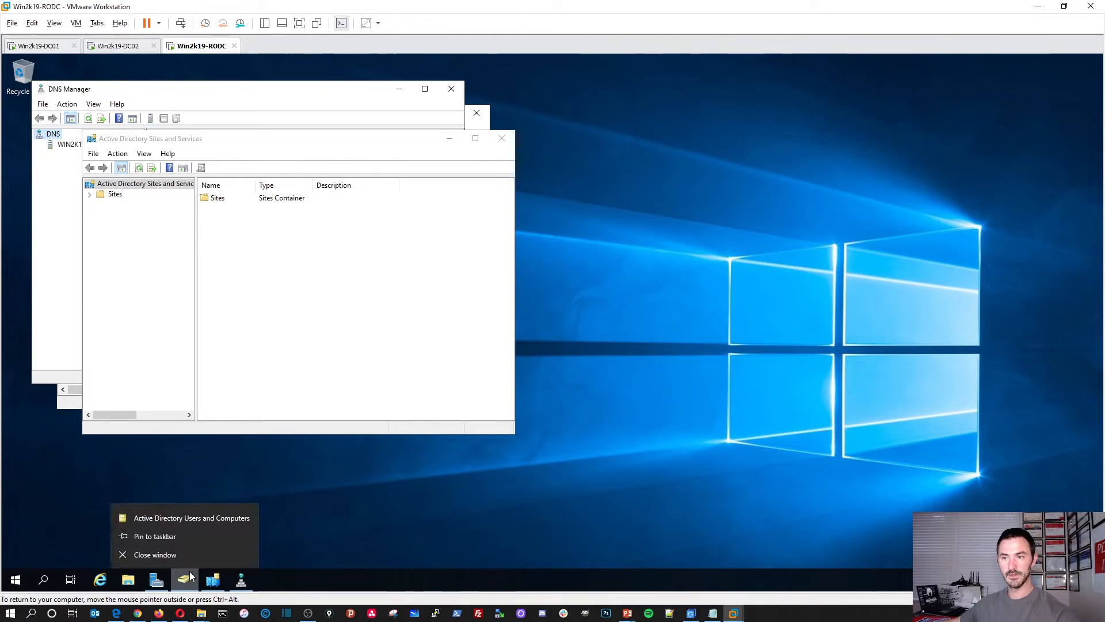
pyautogui.click(192, 538)
pyautogui.rightClick(156, 579)
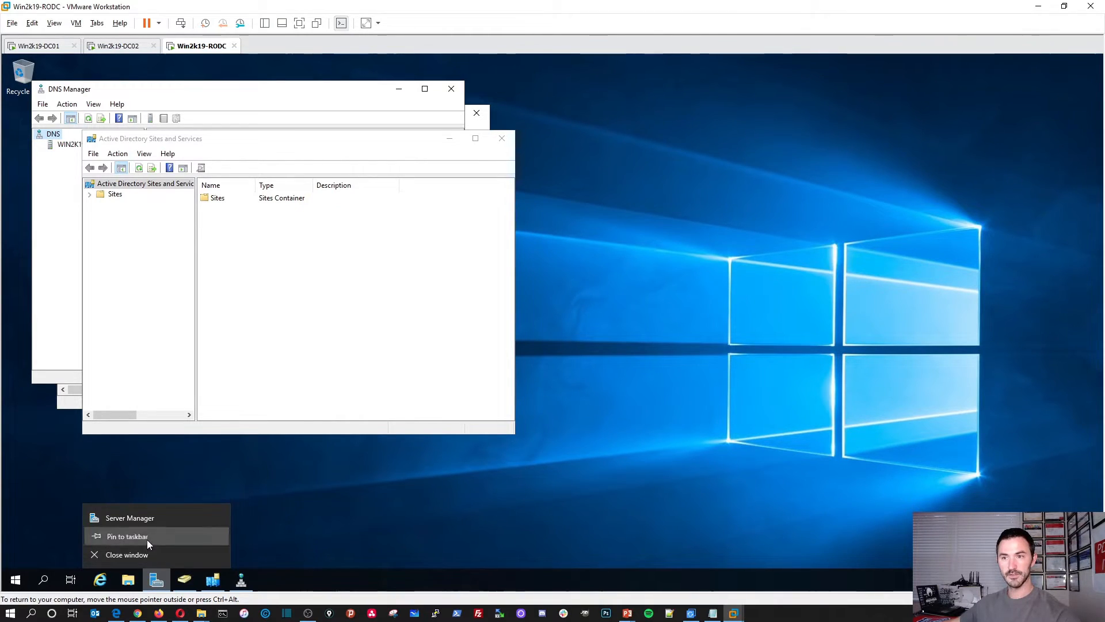
pyautogui.click(147, 538)
pyautogui.moveTo(400, 143); pyautogui.dragTo(552, 147)
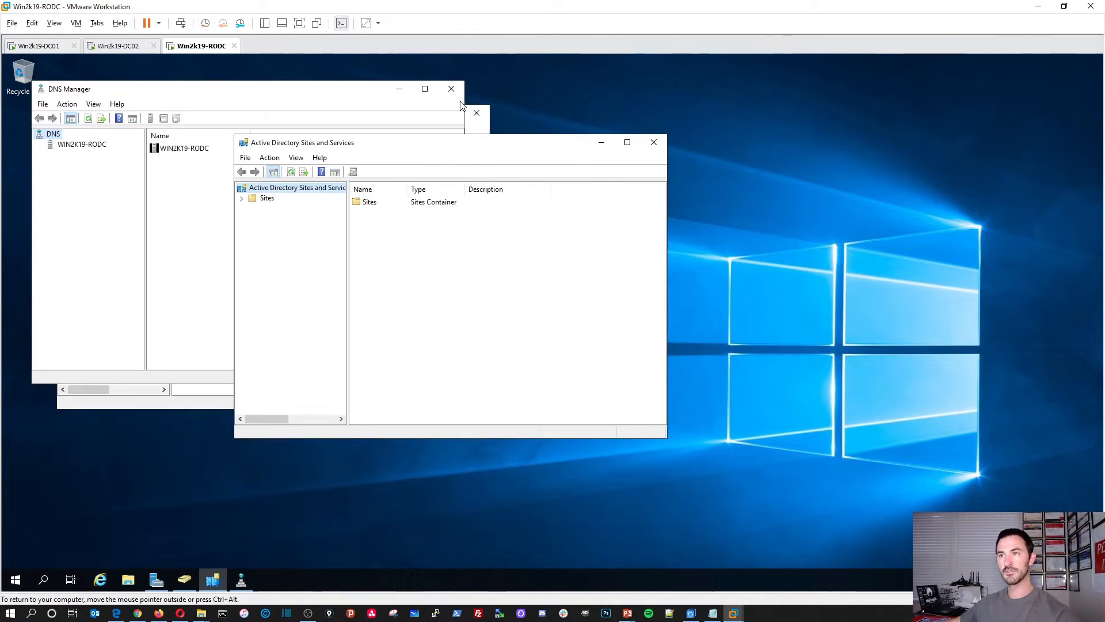
# Step: Maximize Users and Computers and open INFOSECPAT.LOCAL's Domain Controllers container
pyautogui.click(184, 580)
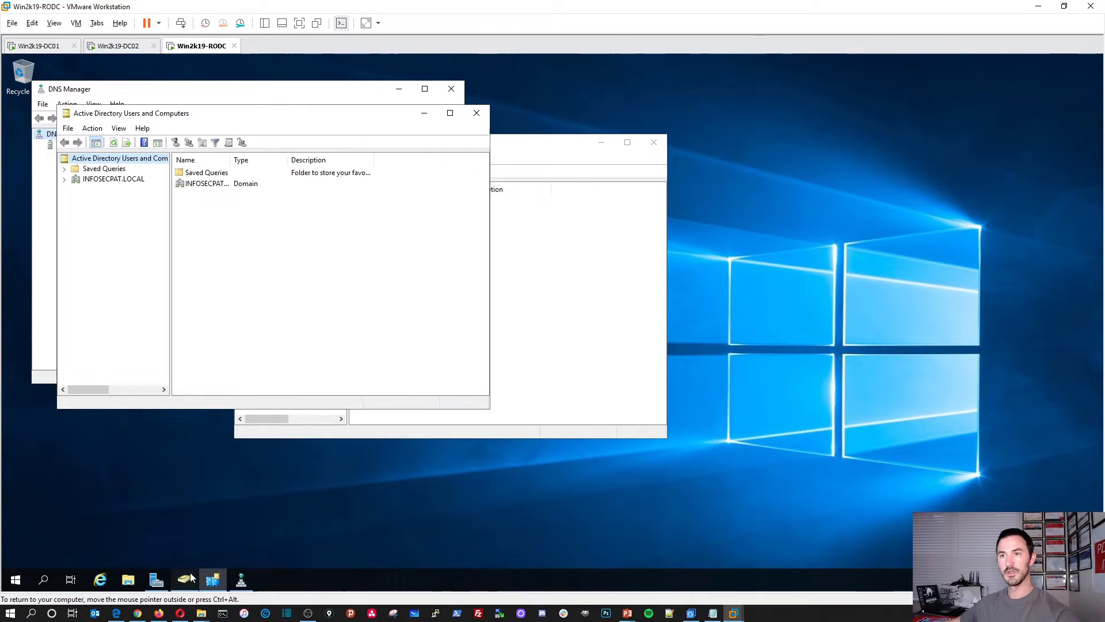
pyautogui.doubleClick(266, 118)
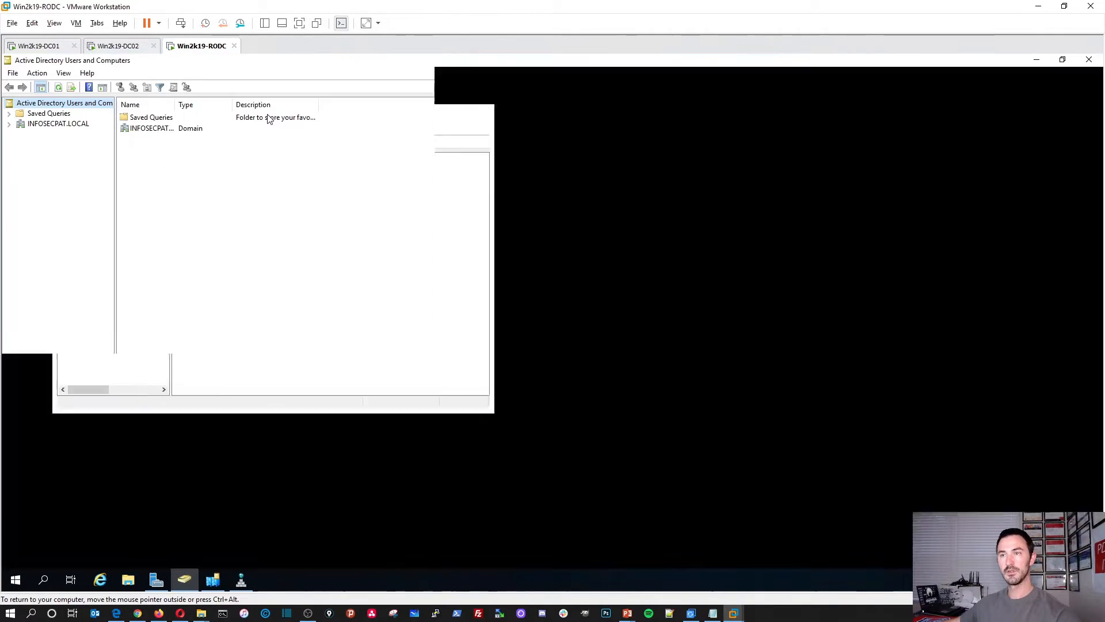
pyautogui.doubleClick(141, 130)
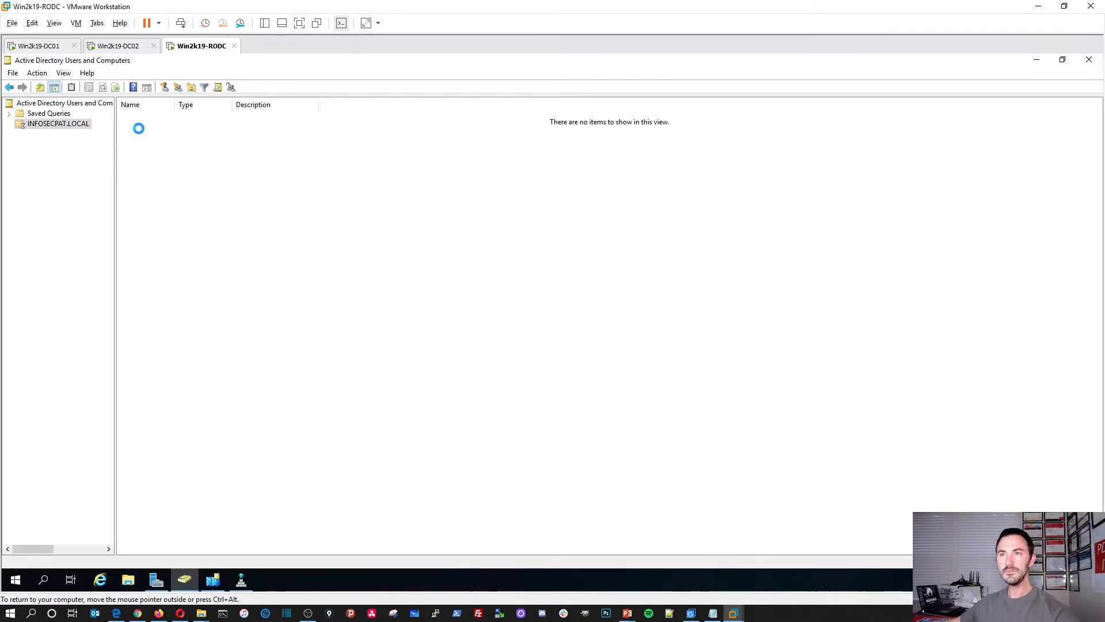
pyautogui.doubleClick(145, 151)
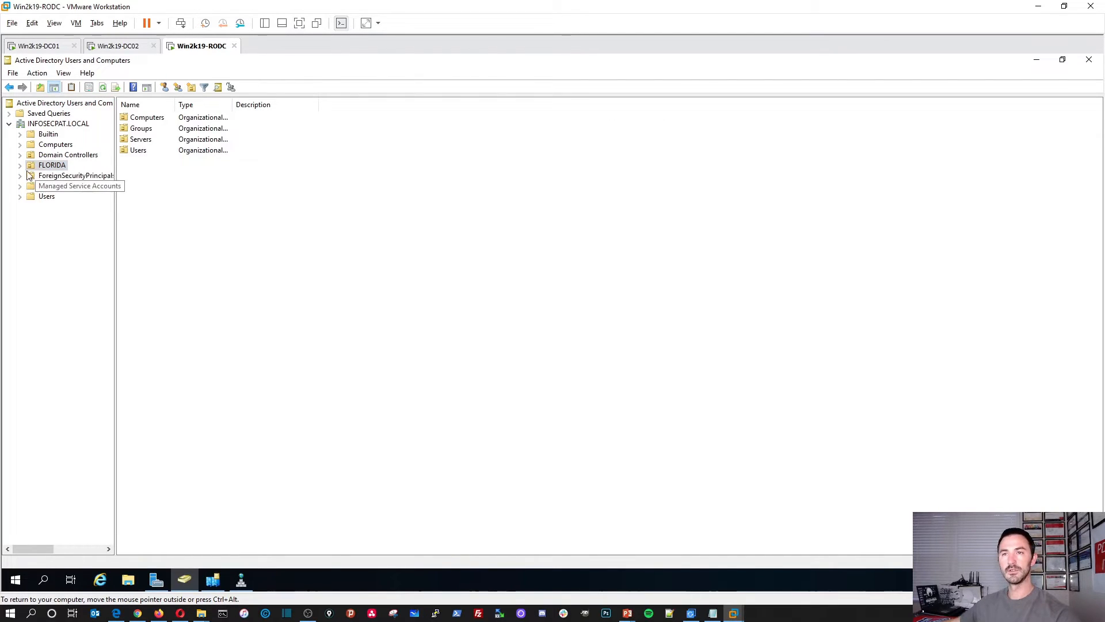
pyautogui.click(61, 124)
pyautogui.doubleClick(151, 140)
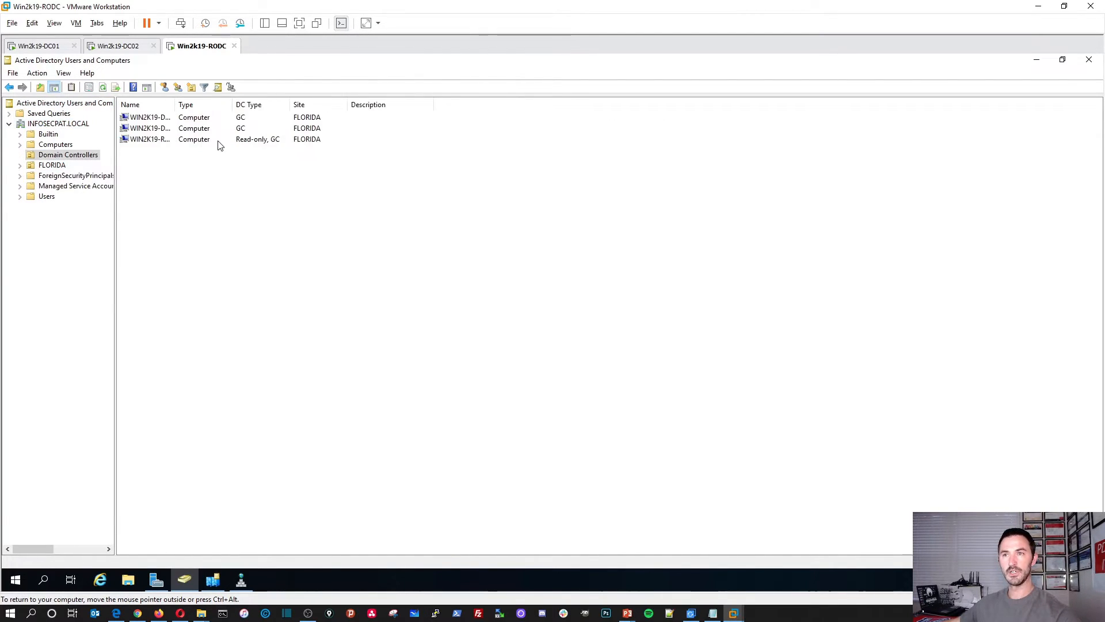
# Step: Sort and widen the Name and DC Type columns, then select WIN2K19-RODC
pyautogui.click(198, 104)
pyautogui.moveTo(176, 101); pyautogui.dragTo(235, 102)
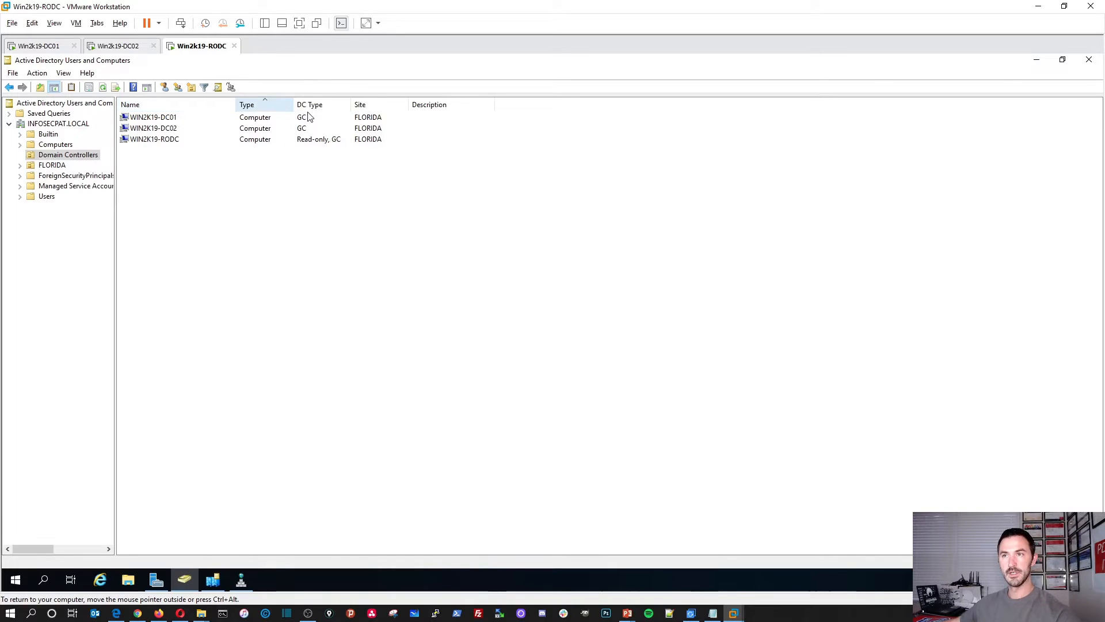
pyautogui.moveTo(331, 105); pyautogui.dragTo(412, 103)
pyautogui.moveTo(314, 99); pyautogui.dragTo(318, 101)
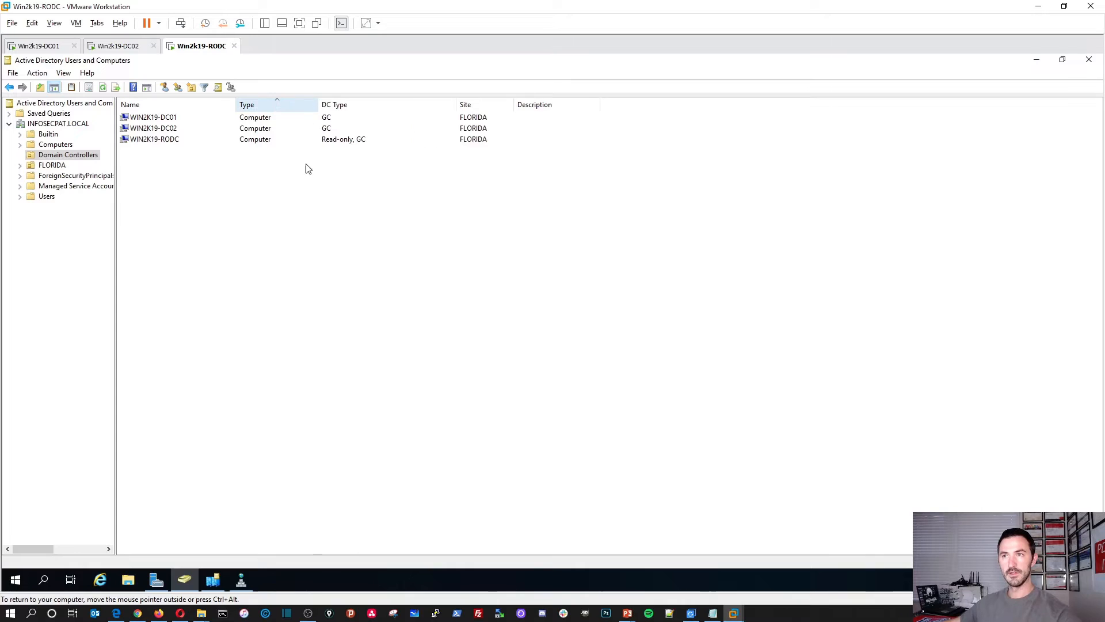
pyautogui.click(225, 140)
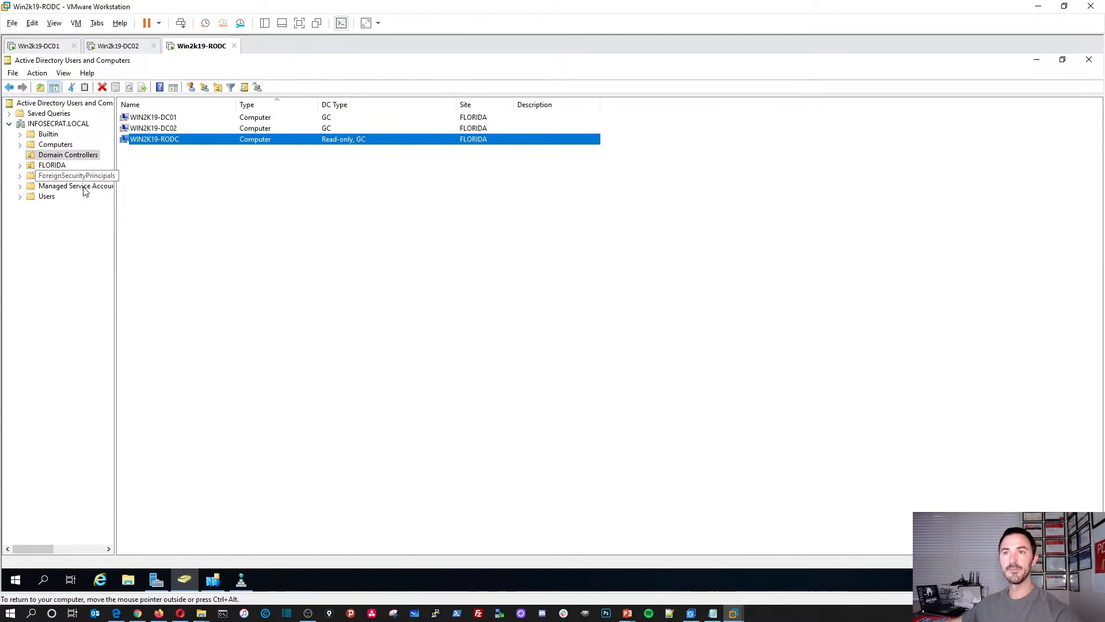
# Step: Select INFOSECPAT.LOCAL and expand the FLORIDA OU
pyautogui.click(69, 124)
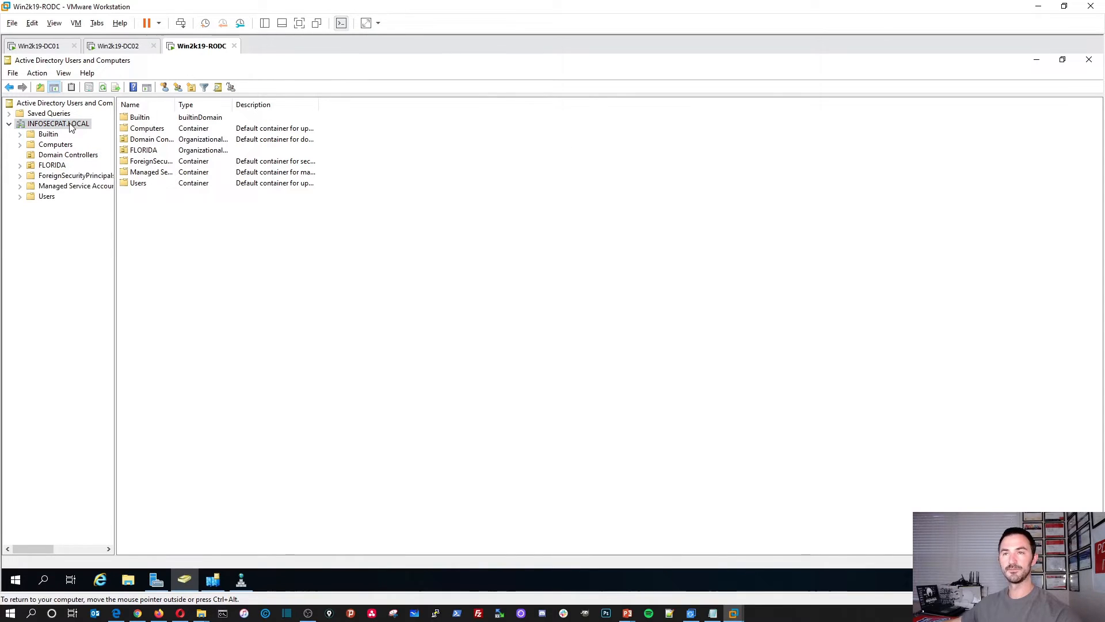
pyautogui.rightClick(70, 126)
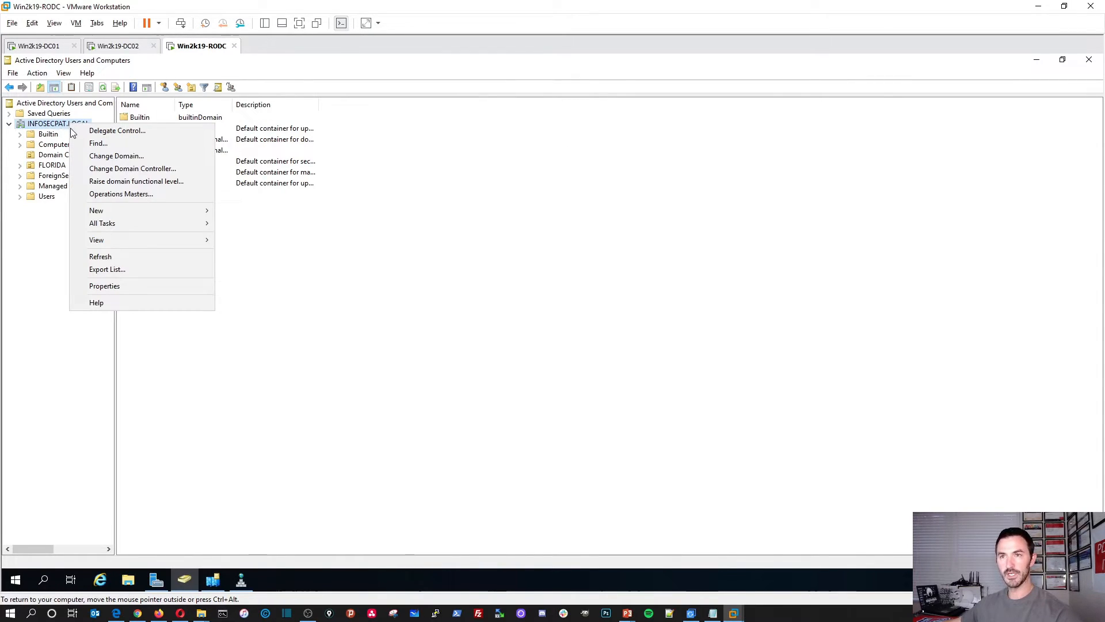
pyautogui.click(320, 361)
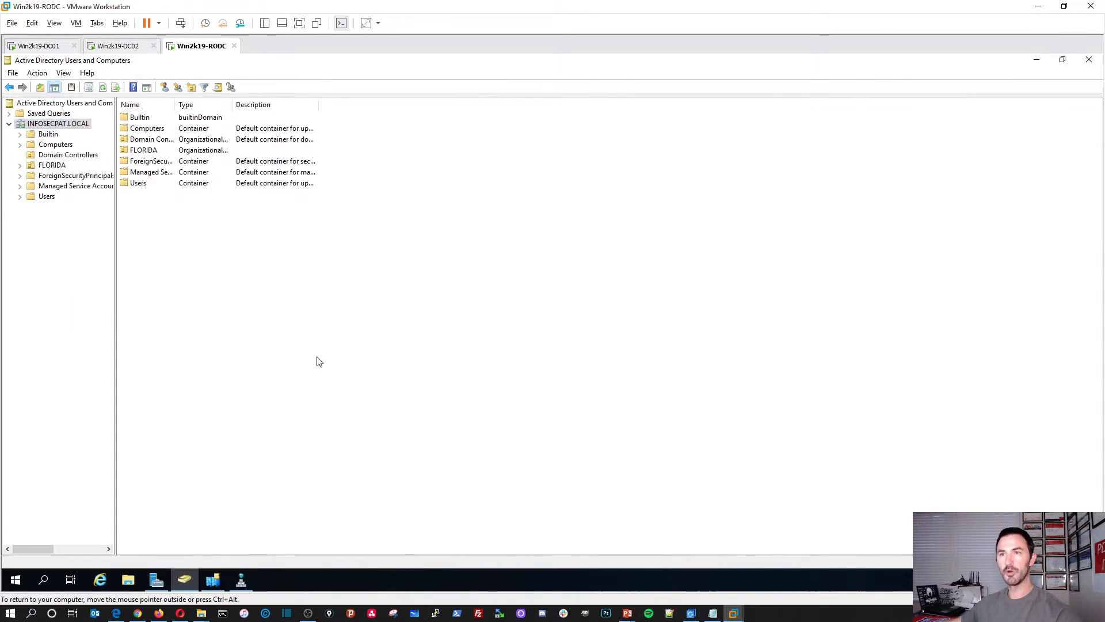
pyautogui.doubleClick(144, 152)
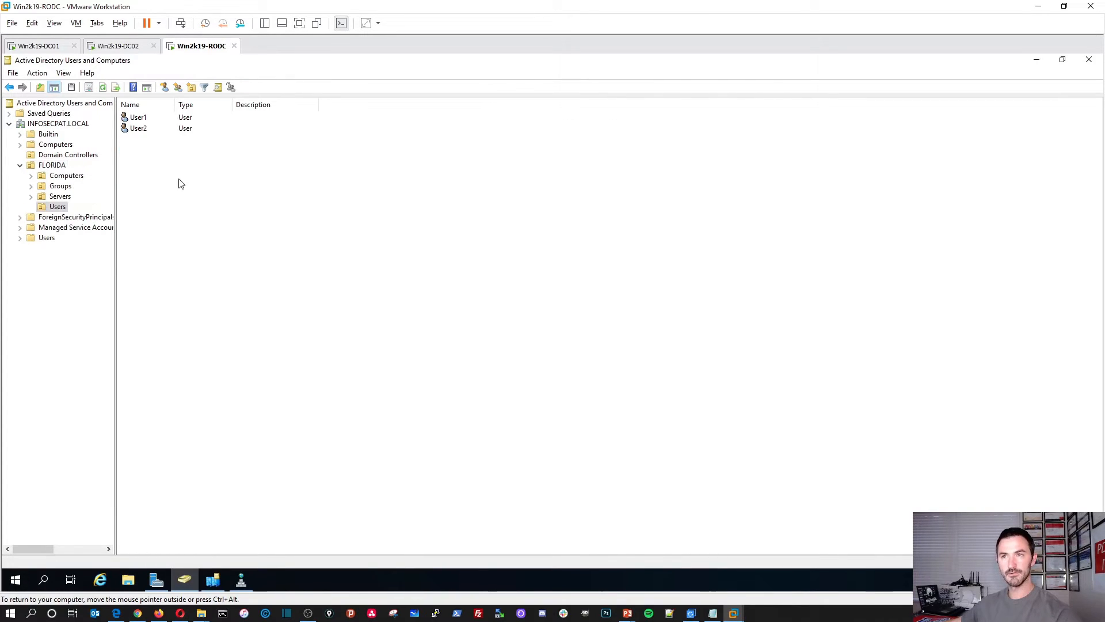
# Step: Start a new user in FLORIDA Users, then cancel the form
pyautogui.rightClick(175, 205)
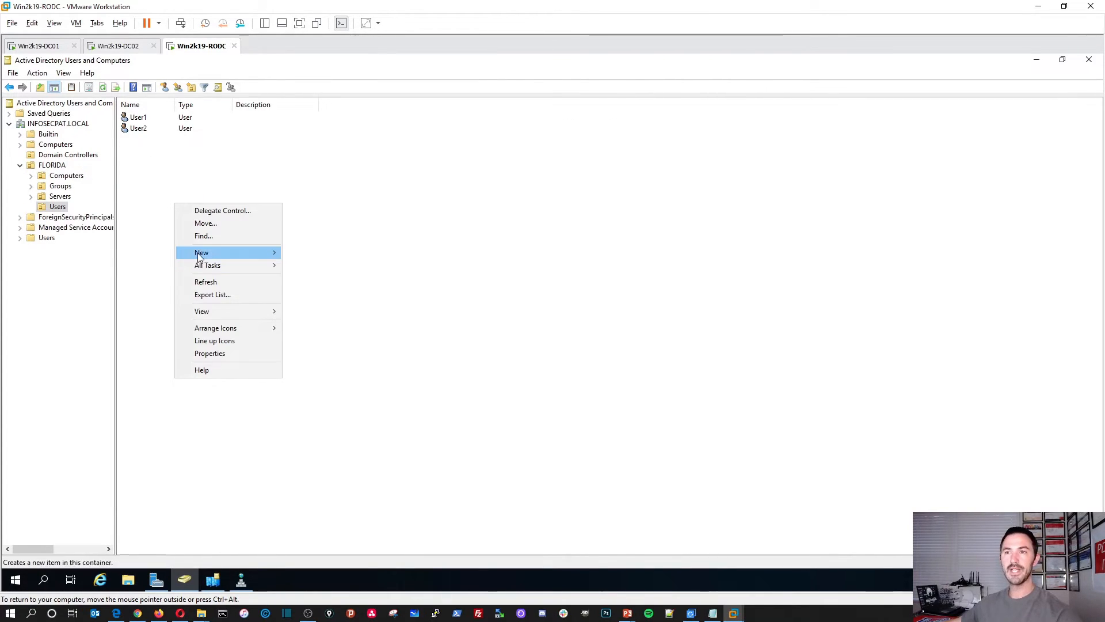
pyautogui.moveTo(198, 253)
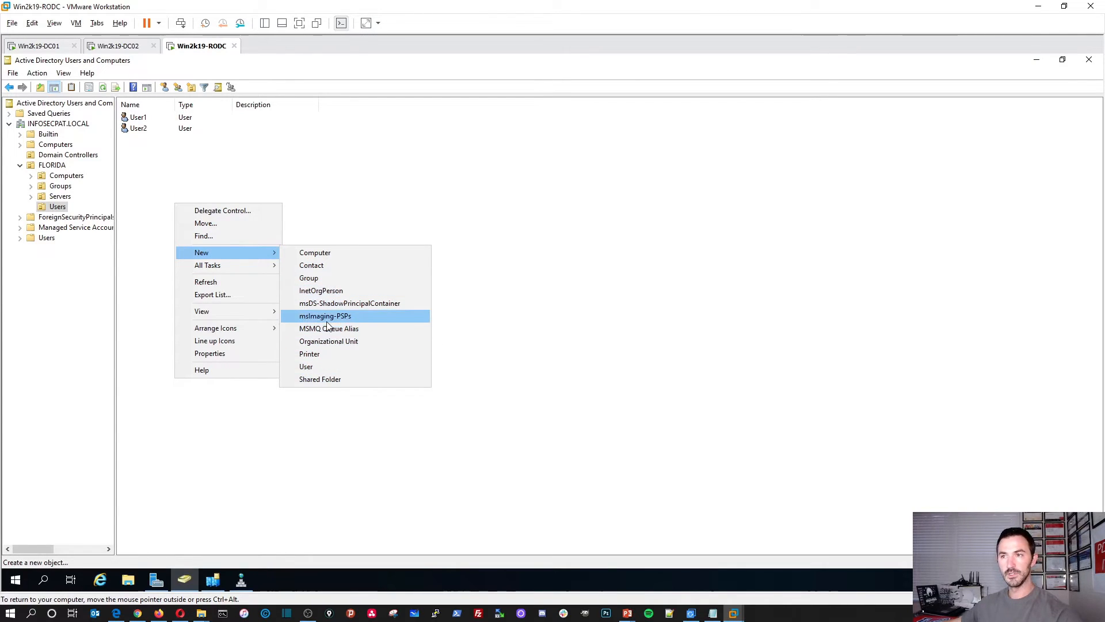
pyautogui.click(321, 367)
pyautogui.moveTo(142, 74); pyautogui.dragTo(347, 219)
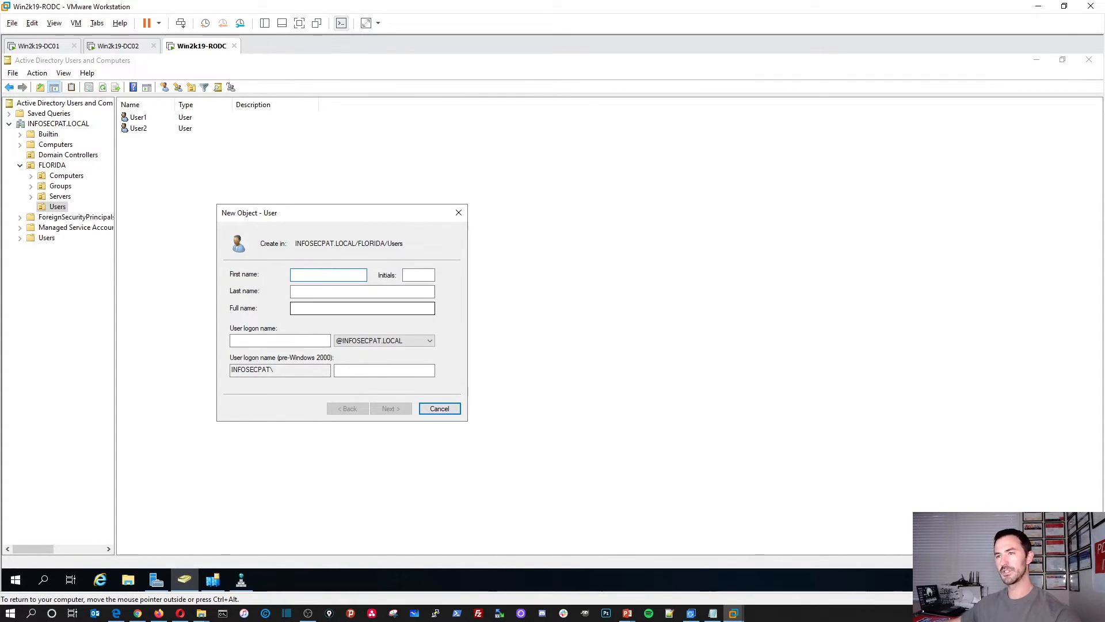
pyautogui.click(449, 412)
# Step: Switch the console from WIN2K19-DC01 to WIN2K19-RODC, accepting the read-only warning, and reopen INFOSECPAT.LOCAL
pyautogui.click(59, 124)
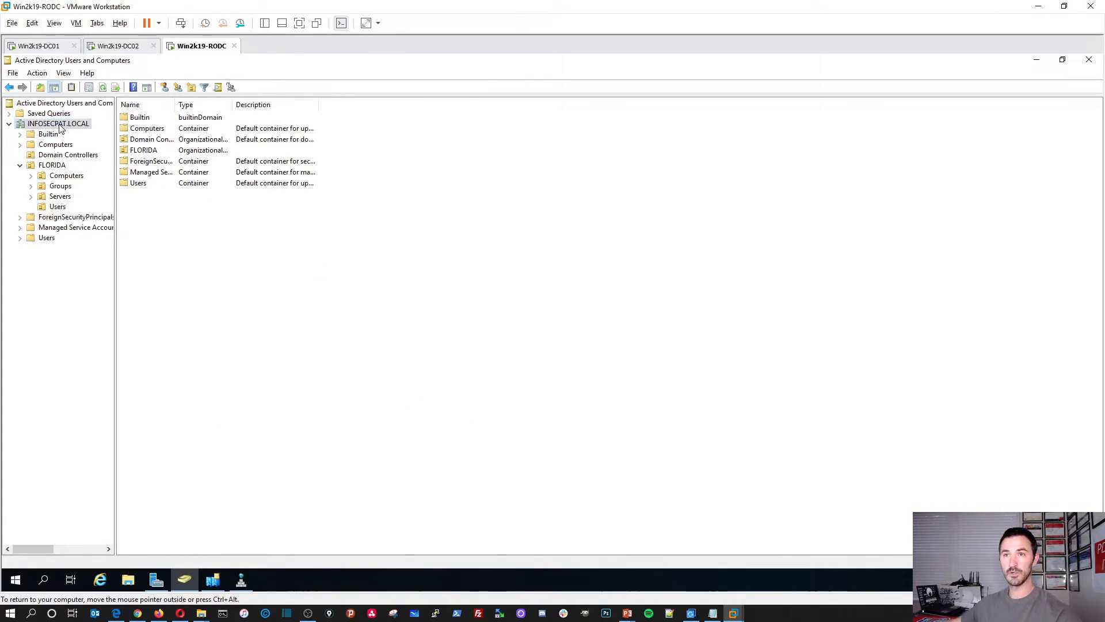
pyautogui.rightClick(60, 125)
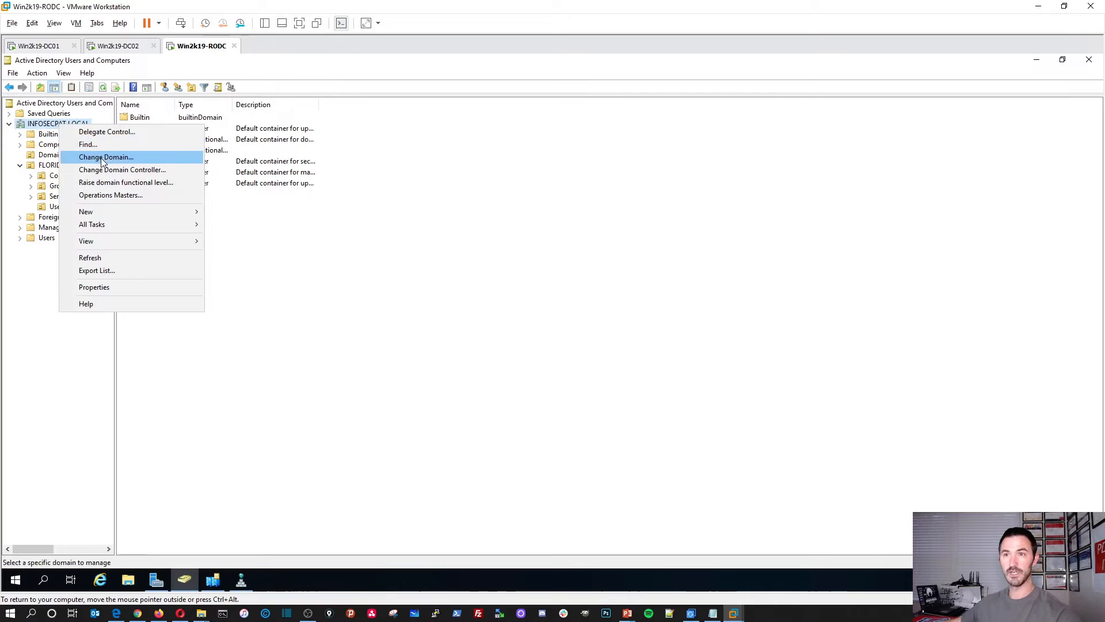
pyautogui.click(110, 173)
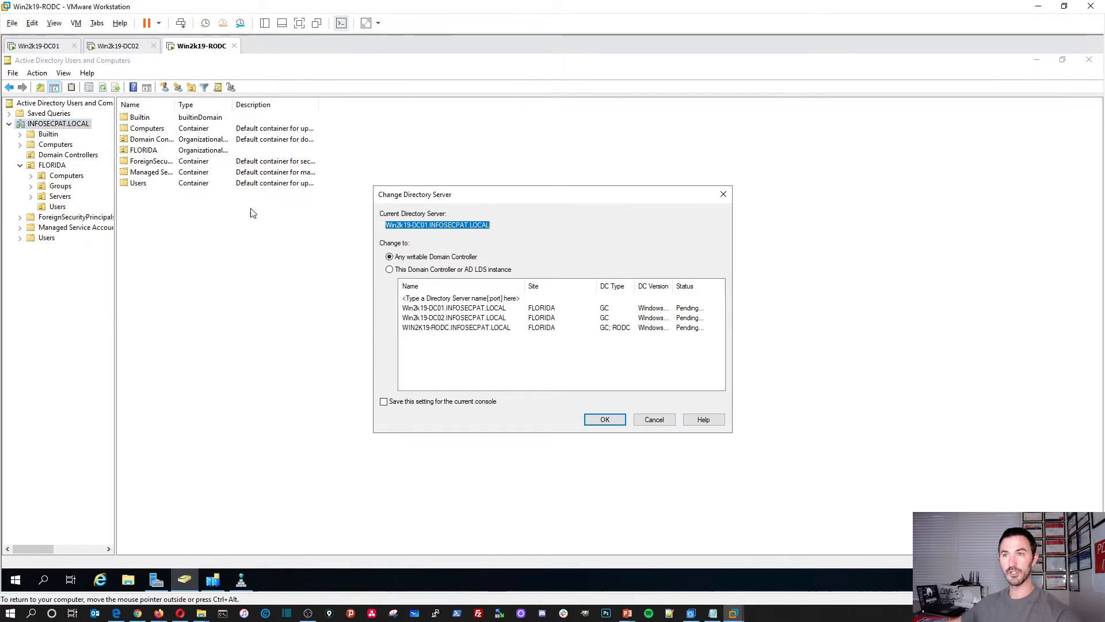
pyautogui.click(391, 270)
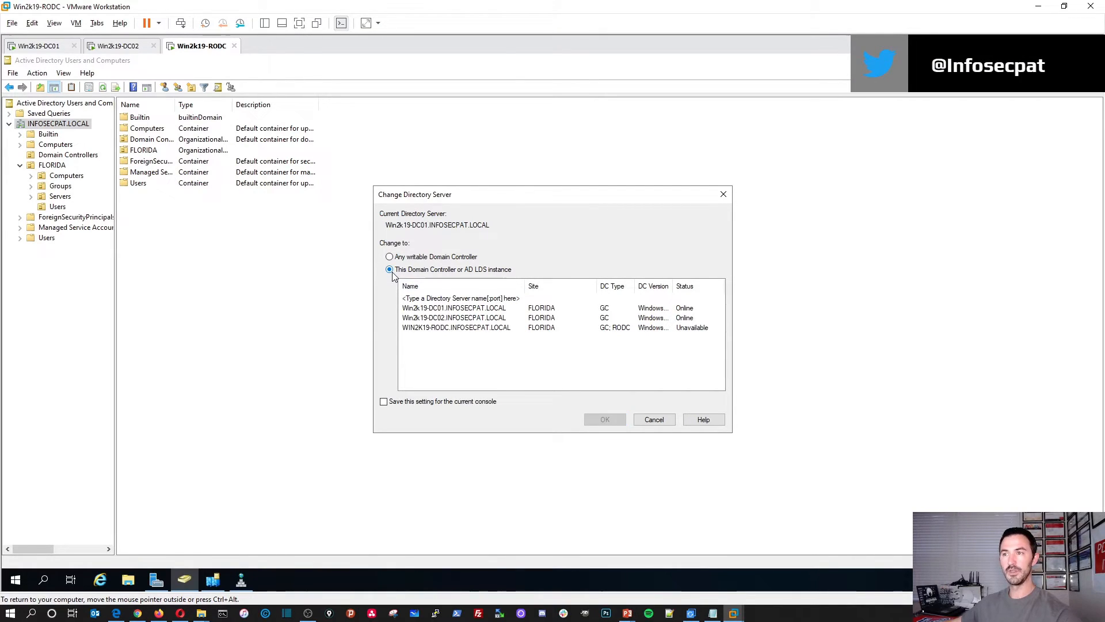
pyautogui.click(458, 329)
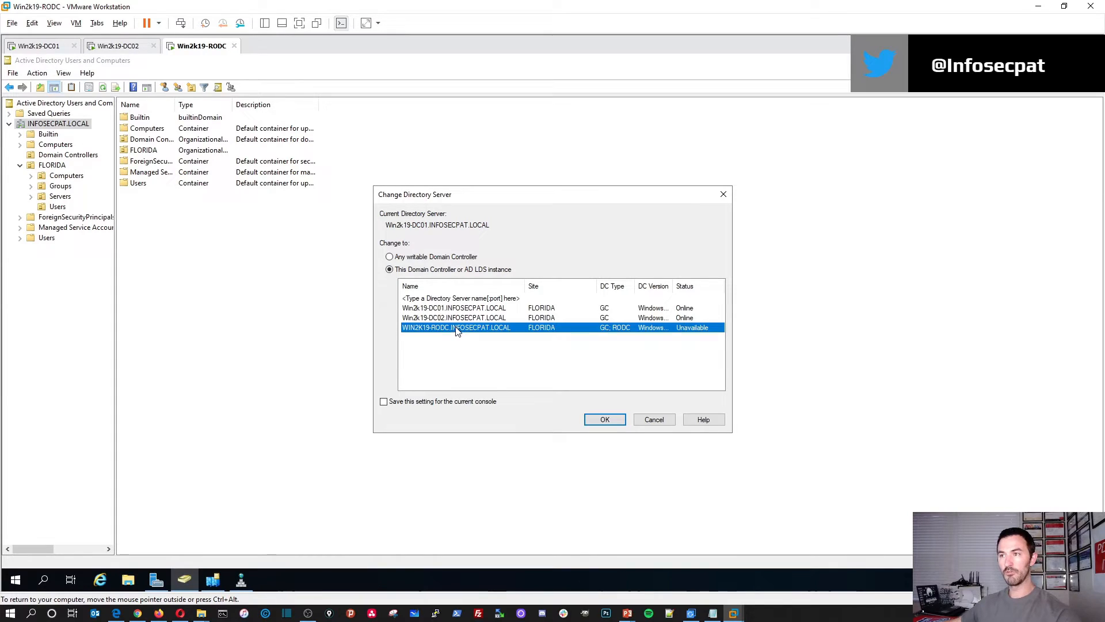
pyautogui.click(594, 418)
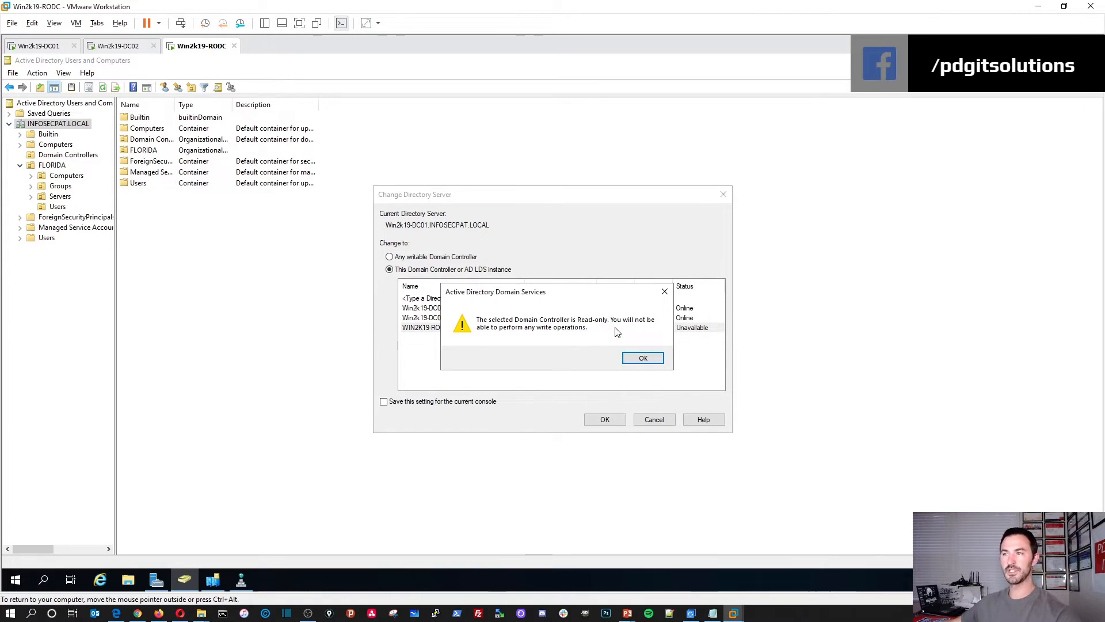
pyautogui.click(642, 358)
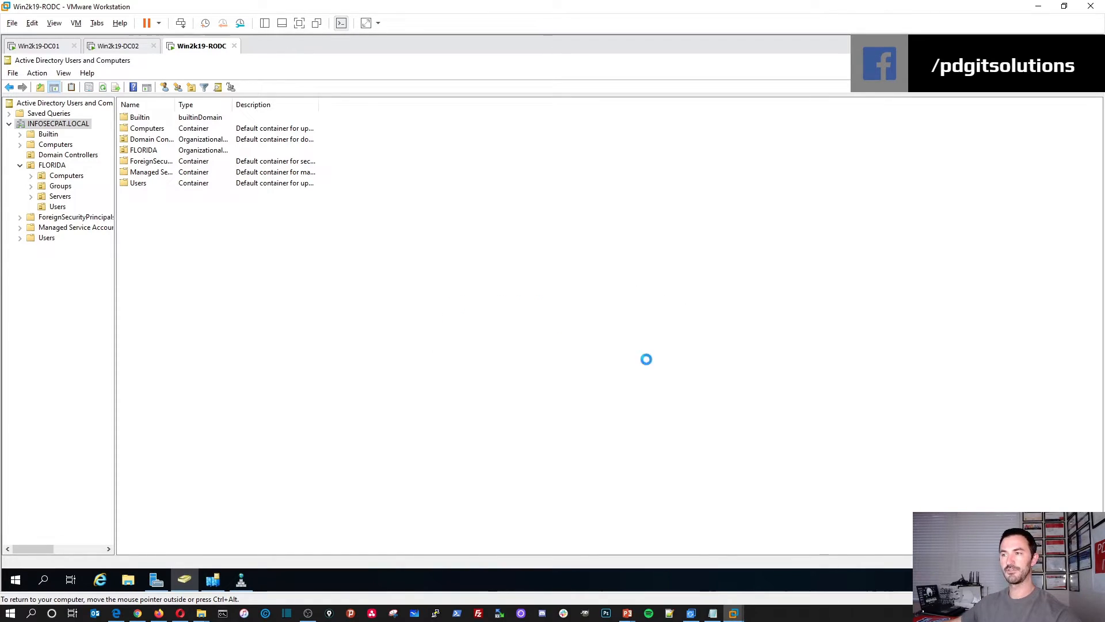
pyautogui.doubleClick(144, 118)
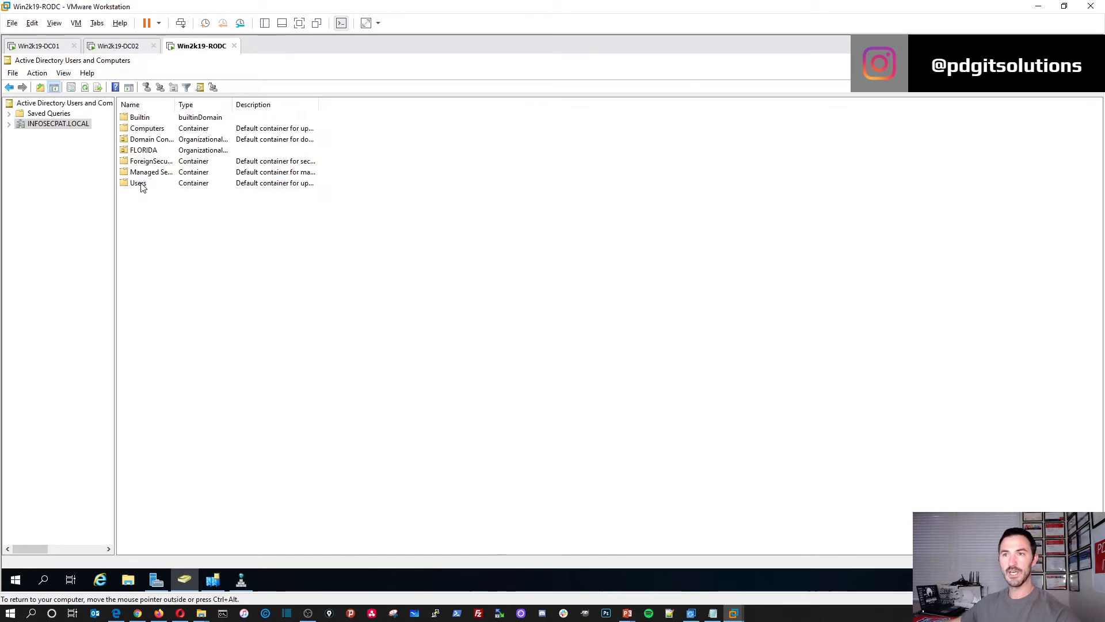
# Step: Expand FLORIDA and its Users OU, then dismiss the Users context menu
pyautogui.doubleClick(137, 151)
pyautogui.doubleClick(137, 150)
pyautogui.rightClick(153, 168)
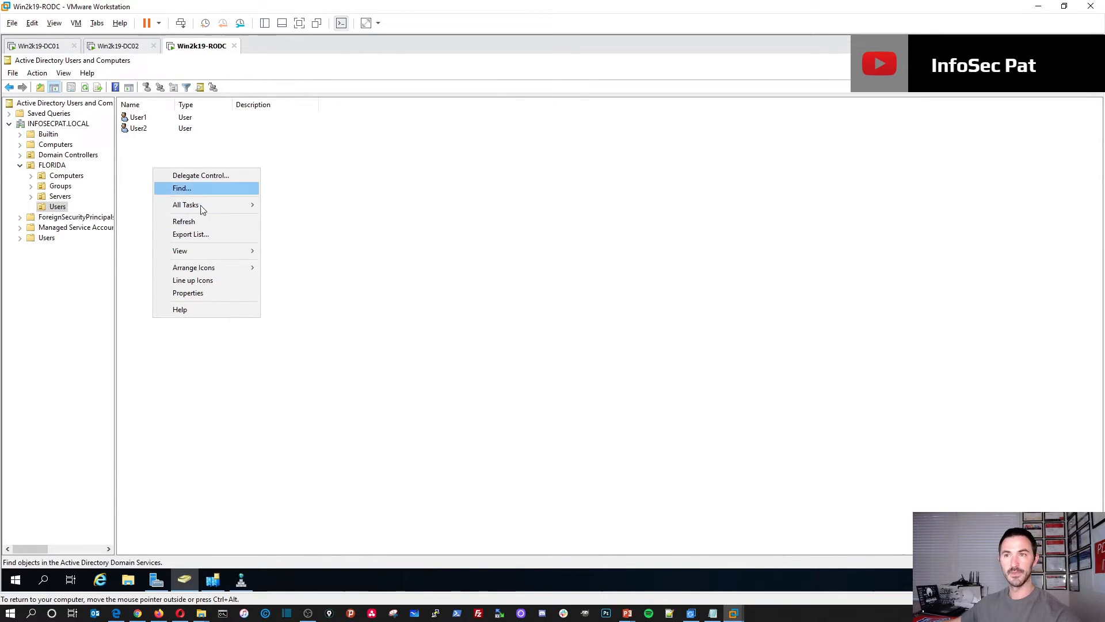
pyautogui.click(314, 206)
# Step: Select INFOSECPAT.LOCAL to list its top-level containers and view its menu
pyautogui.click(67, 125)
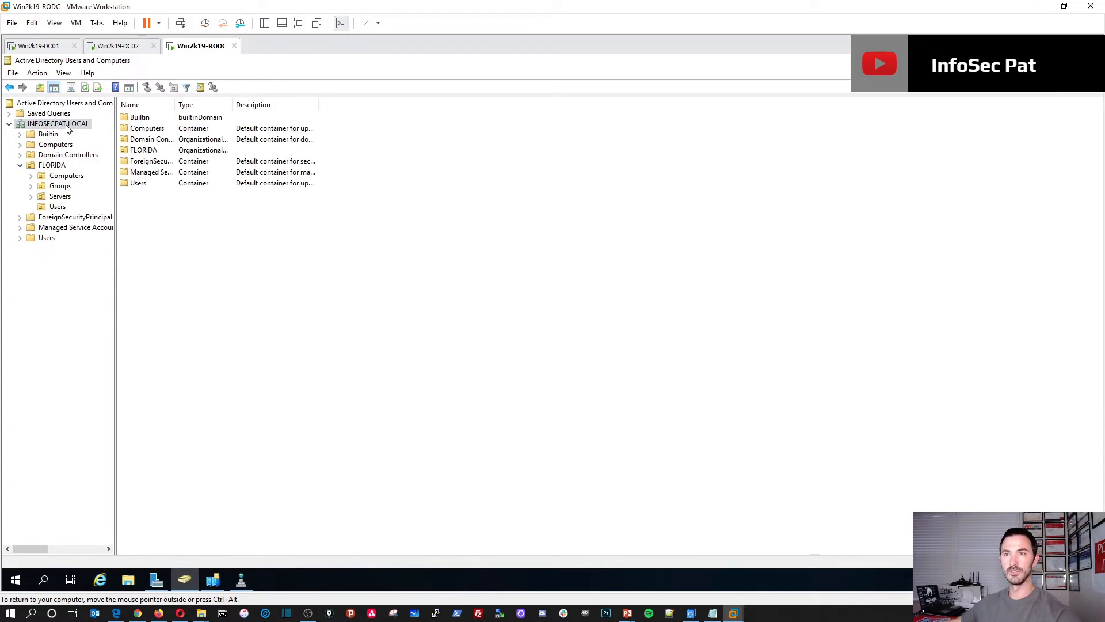
pyautogui.rightClick(67, 128)
pyautogui.click(324, 334)
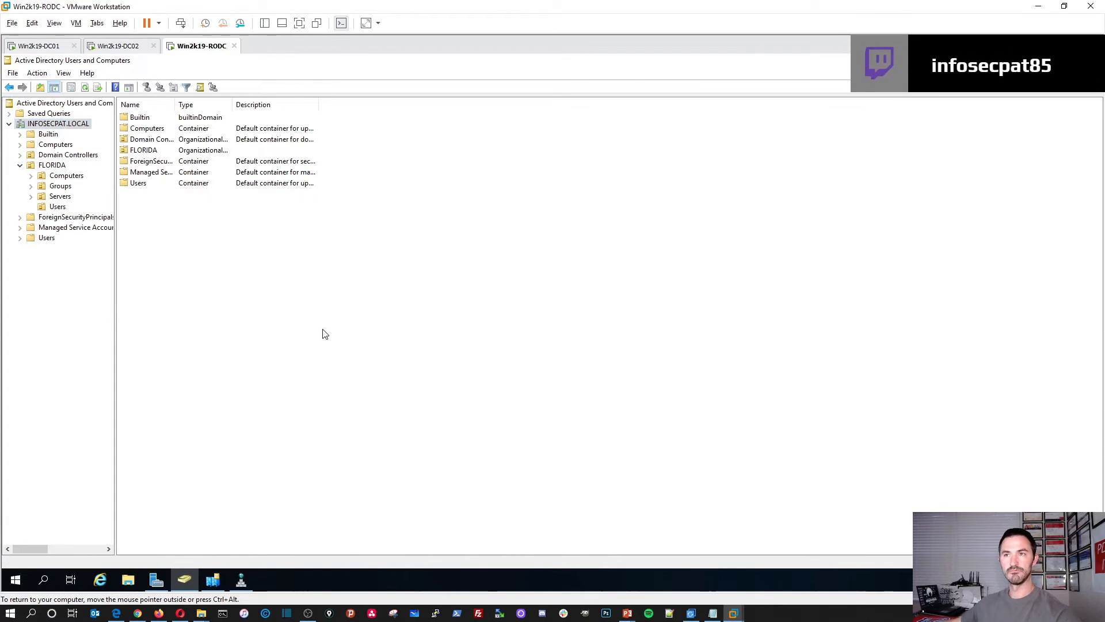
pyautogui.rightClick(241, 325)
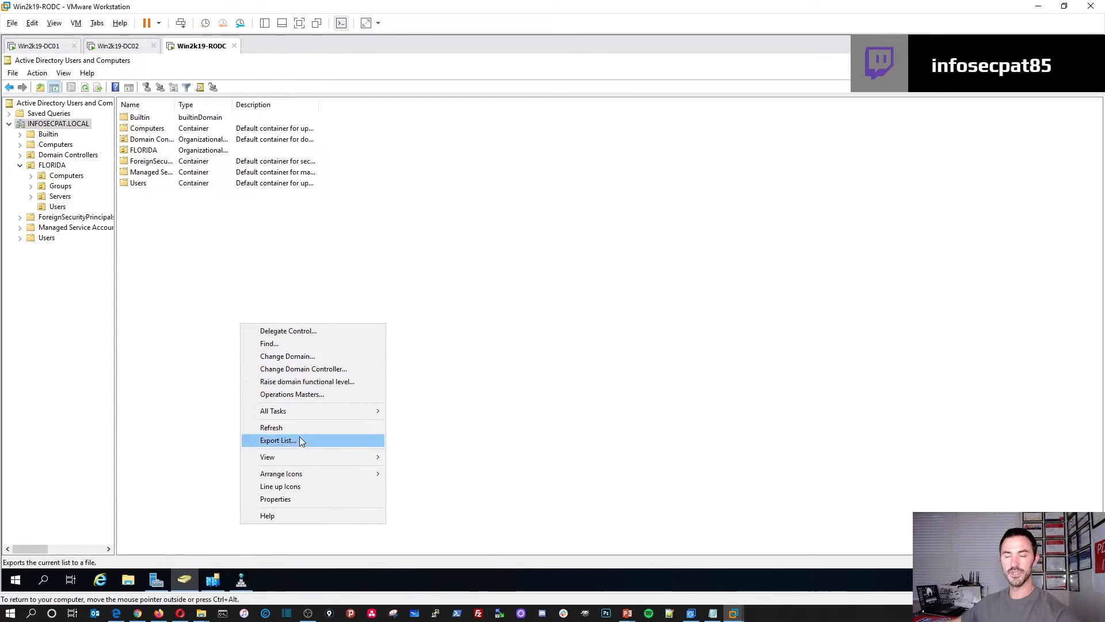
pyautogui.click(175, 253)
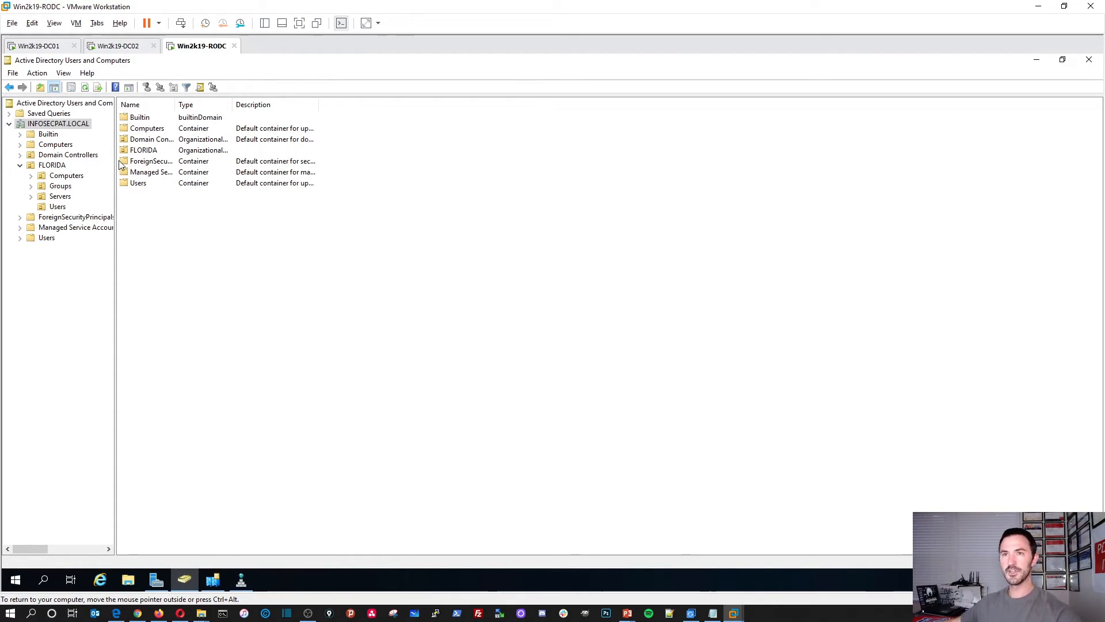
# Step: Reconnect the INFOSECPAT.LOCAL console to any writable domain controller
pyautogui.rightClick(65, 127)
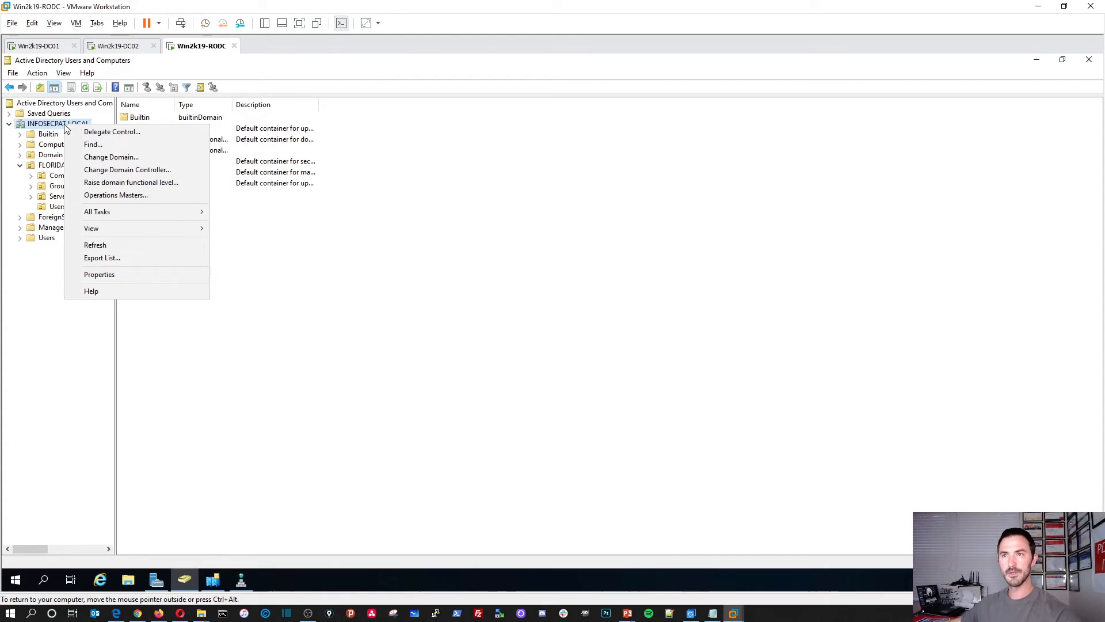
pyautogui.click(118, 170)
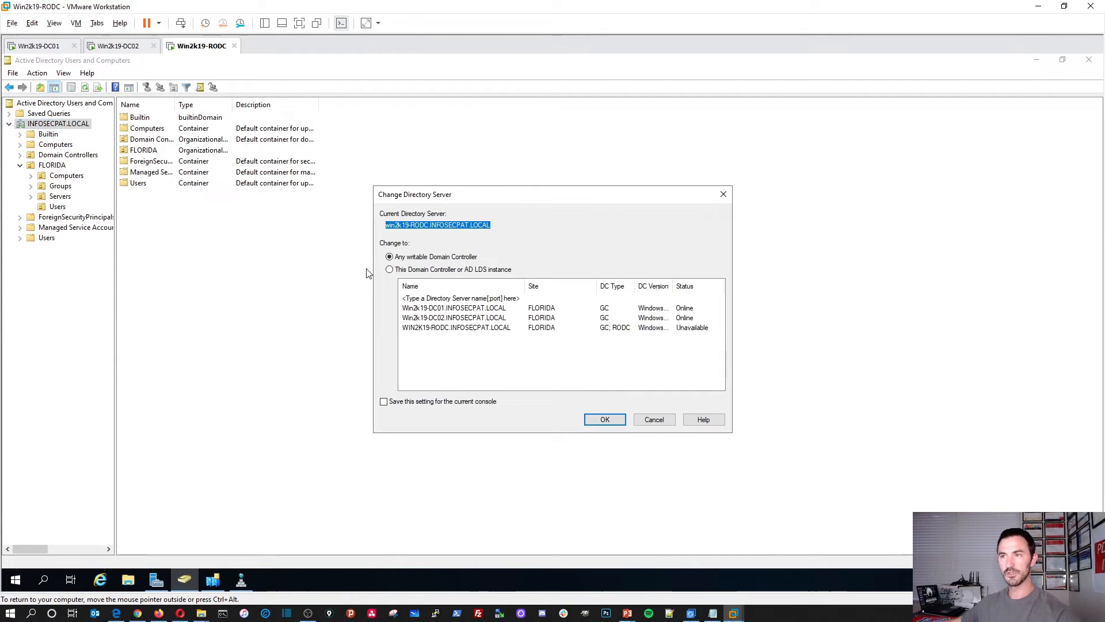
pyautogui.click(593, 419)
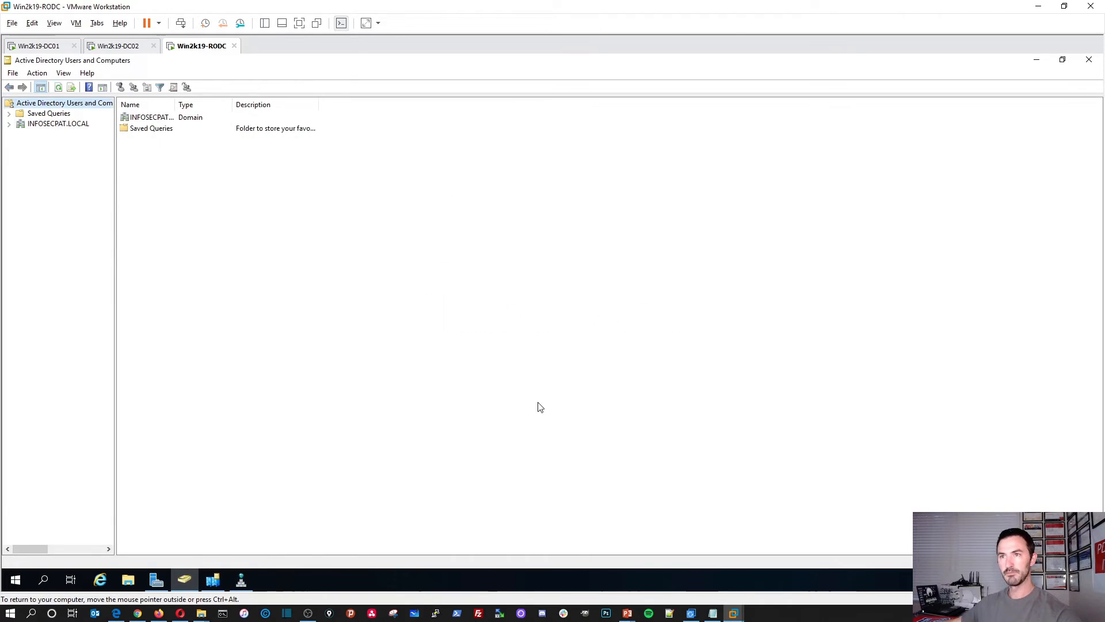
# Step: Browse to the FLORIDA Users OU, start a new user, then cancel it
pyautogui.doubleClick(148, 119)
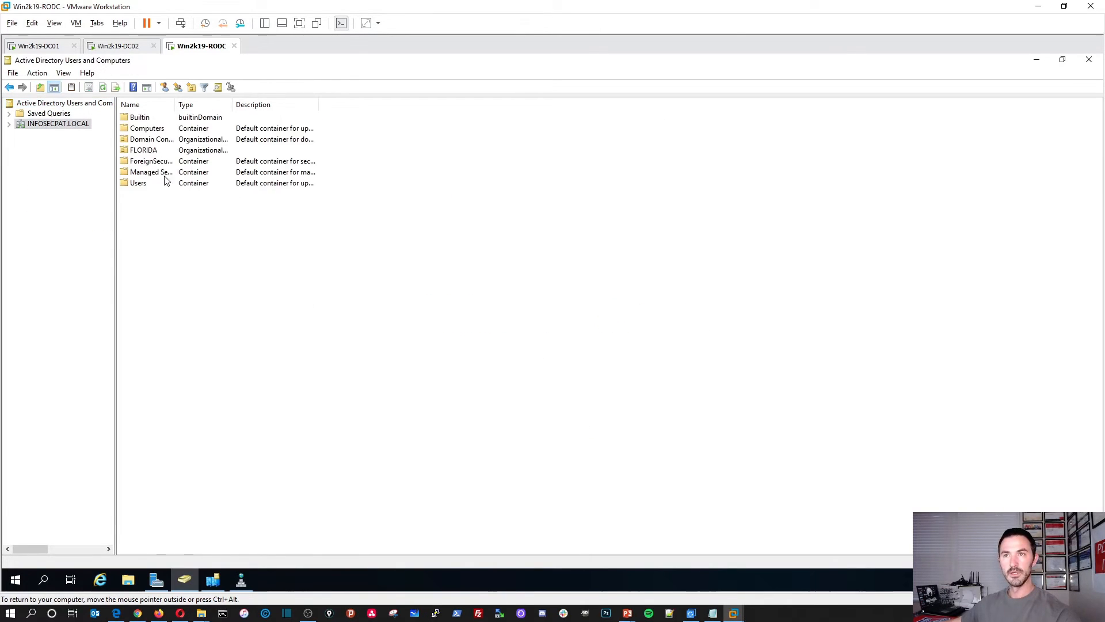
pyautogui.doubleClick(144, 151)
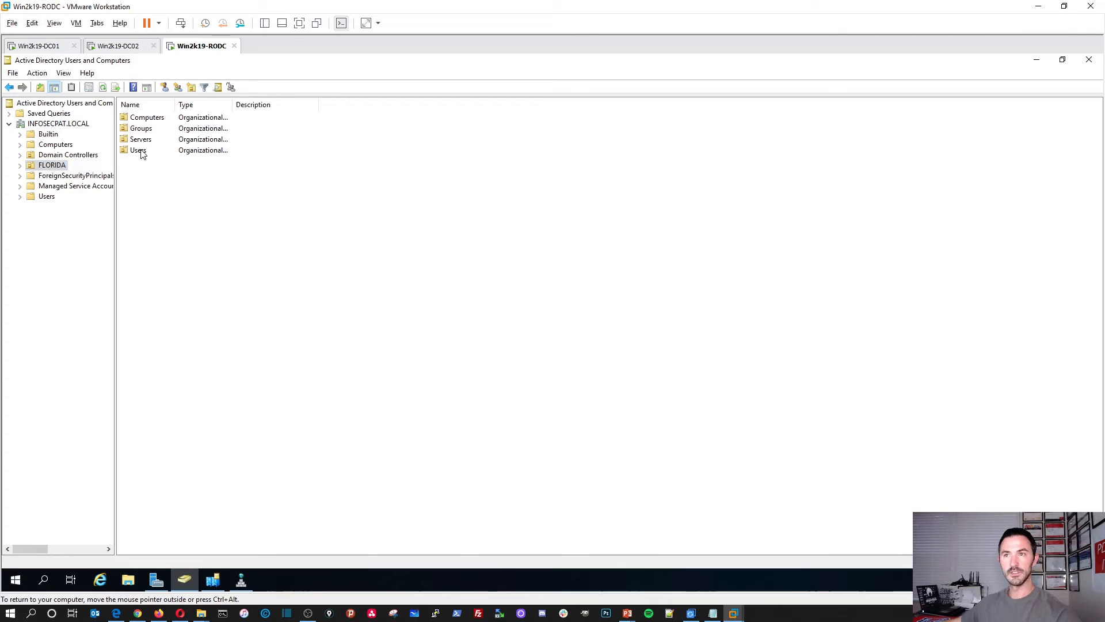
pyautogui.doubleClick(138, 150)
pyautogui.rightClick(171, 215)
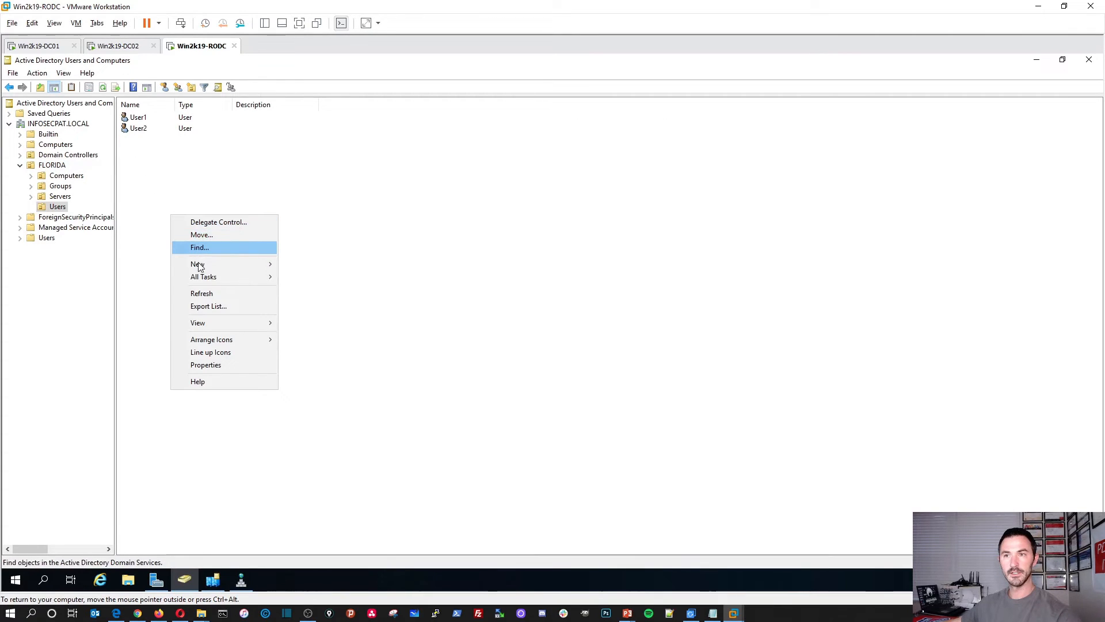
pyautogui.moveTo(197, 263)
pyautogui.click(305, 376)
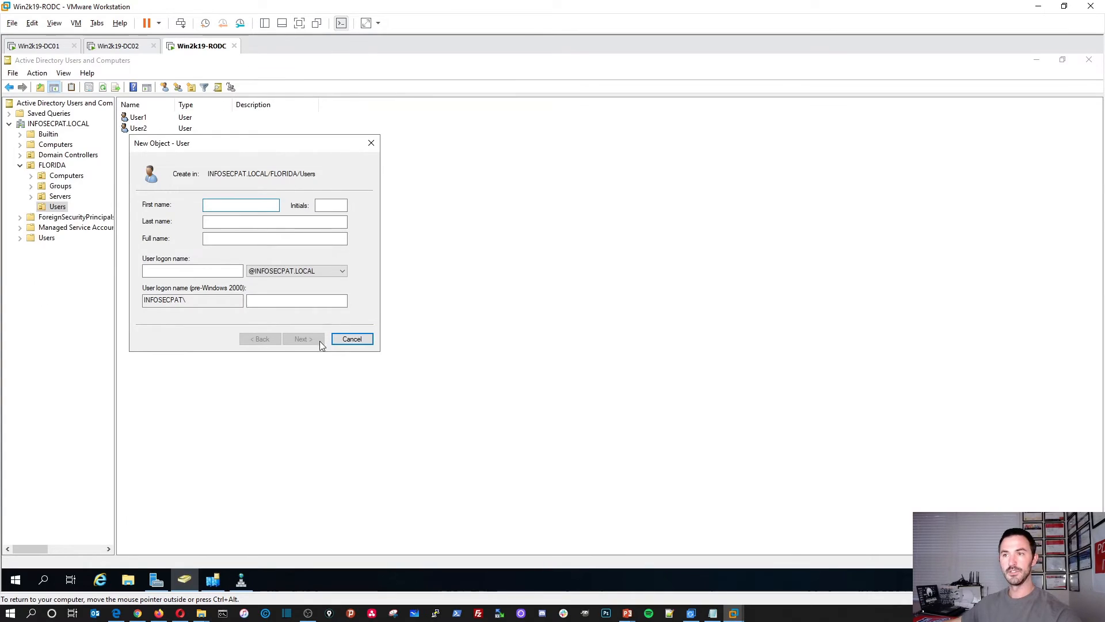
pyautogui.click(355, 339)
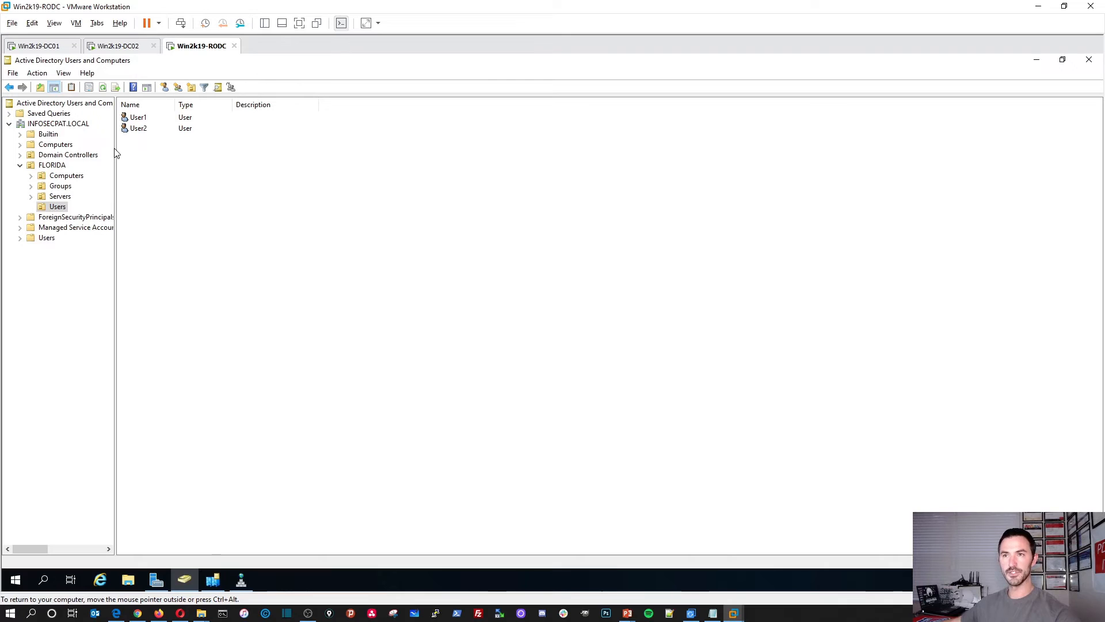
# Step: From Domain Controllers, open the WIN2K19-RODC and WIN2K19-DC01 properties
pyautogui.moveTo(115, 149); pyautogui.dragTo(186, 176)
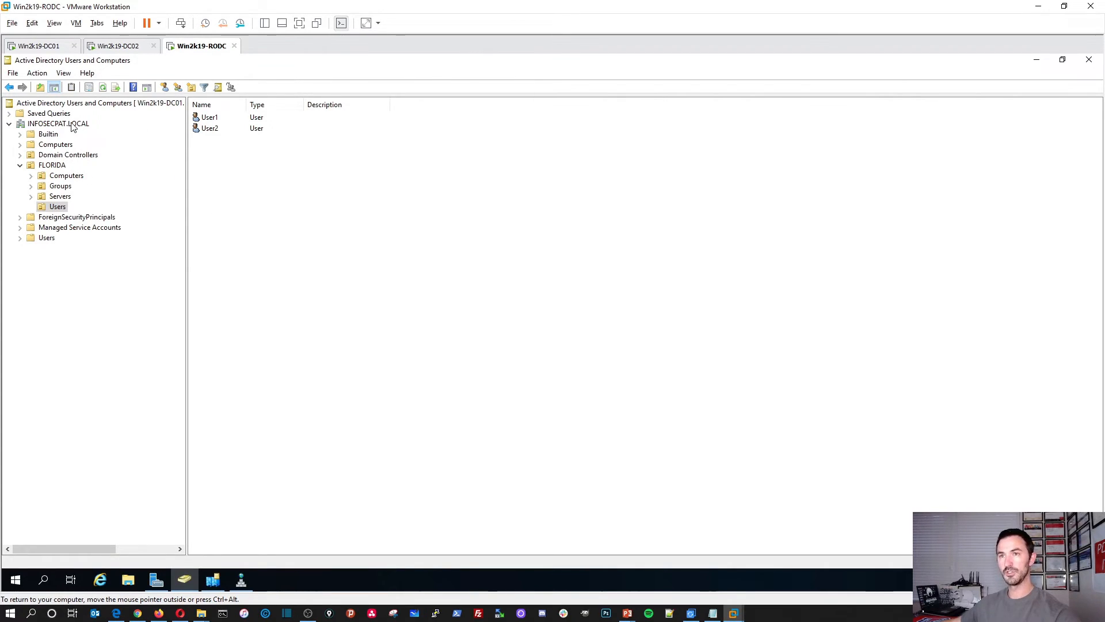
pyautogui.click(63, 156)
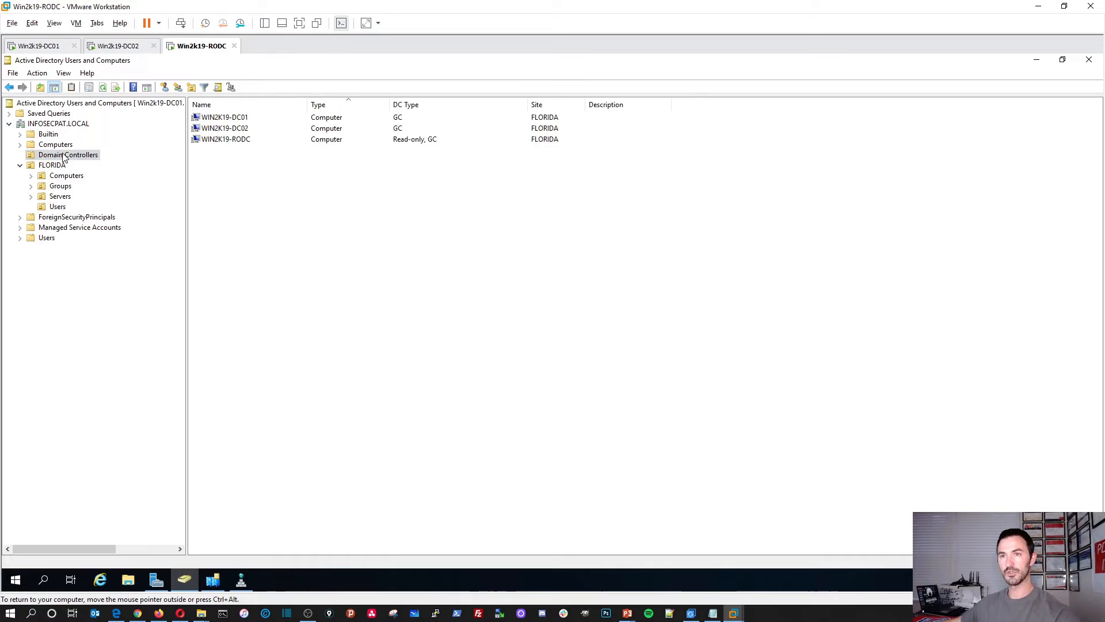
pyautogui.click(226, 141)
pyautogui.doubleClick(254, 142)
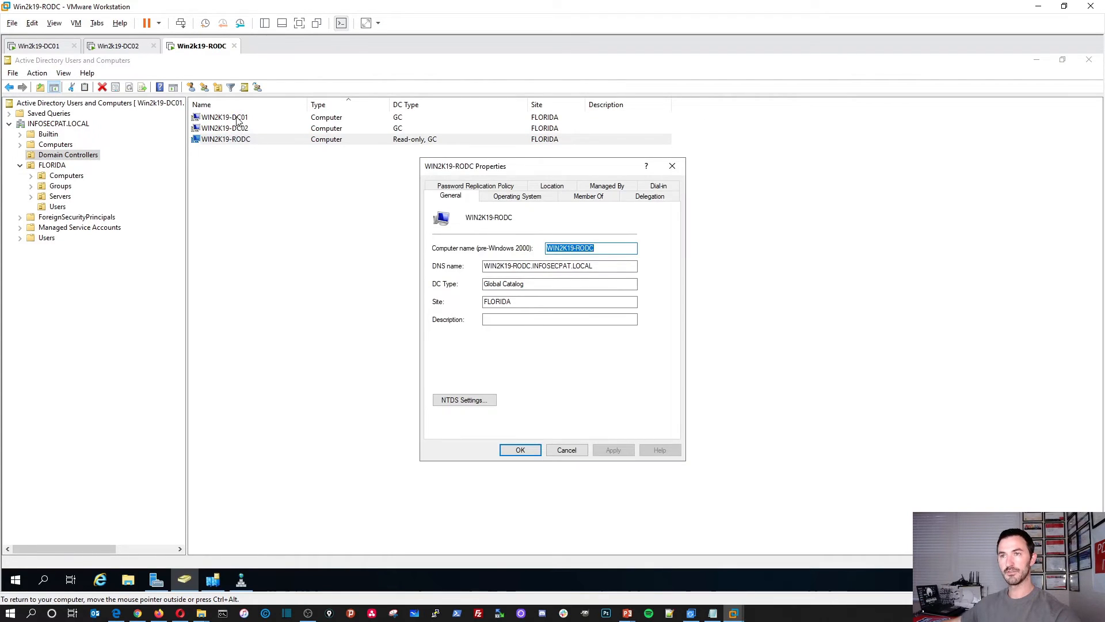
pyautogui.doubleClick(236, 117)
# Step: Minimize ADUC, Sites and Services and DNS Manager, and move the DC01 properties right
pyautogui.click(1038, 61)
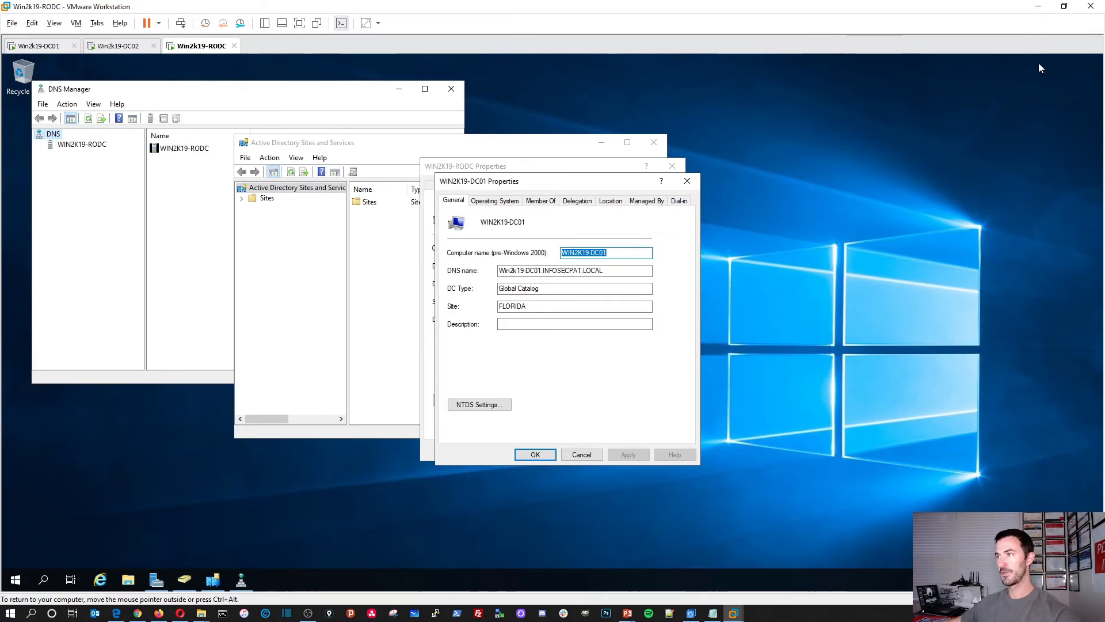
pyautogui.moveTo(413, 148); pyautogui.dragTo(342, 165)
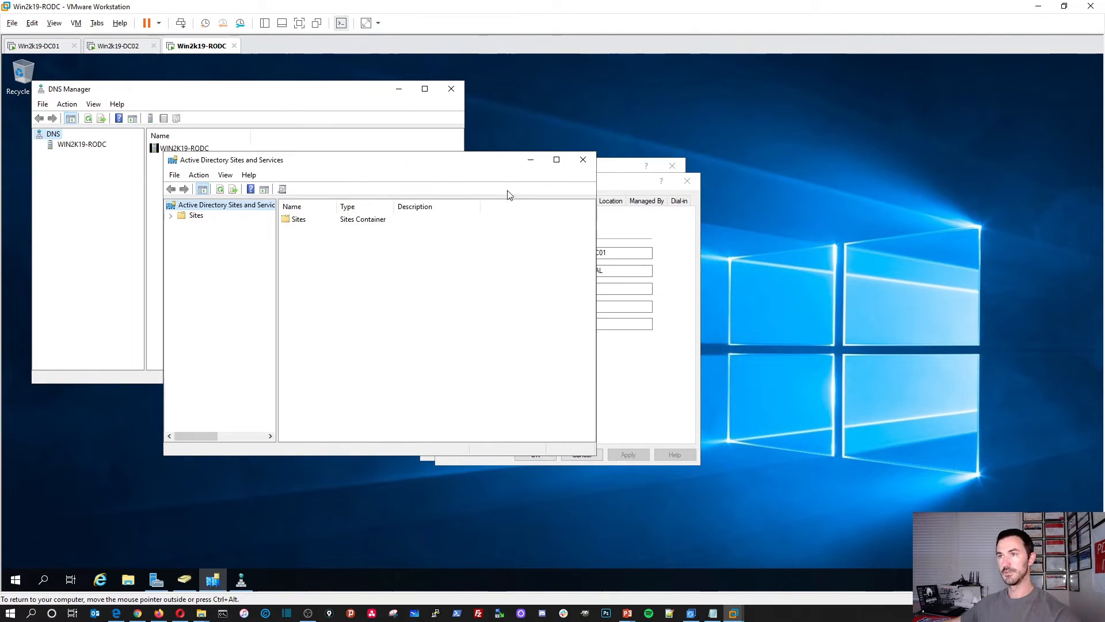
pyautogui.click(530, 160)
pyautogui.click(399, 88)
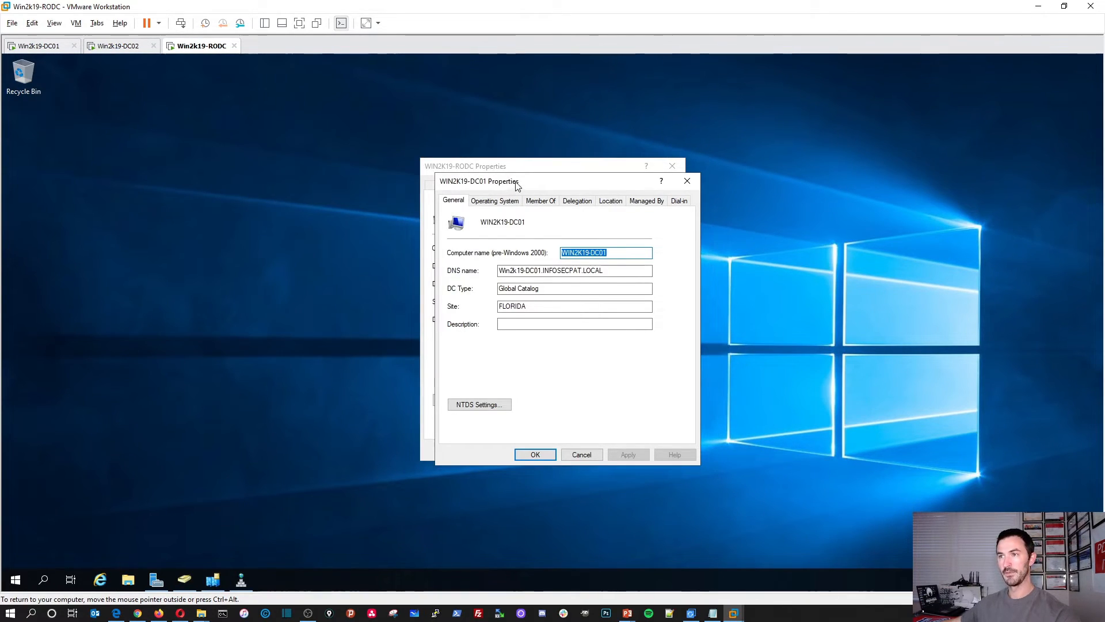
pyautogui.moveTo(506, 181); pyautogui.dragTo(702, 179)
# Step: Arrange RODC and DC01 properties side by side and show the RODC's Password Replication Policy
pyautogui.click(555, 166)
pyautogui.moveTo(555, 166); pyautogui.dragTo(365, 155)
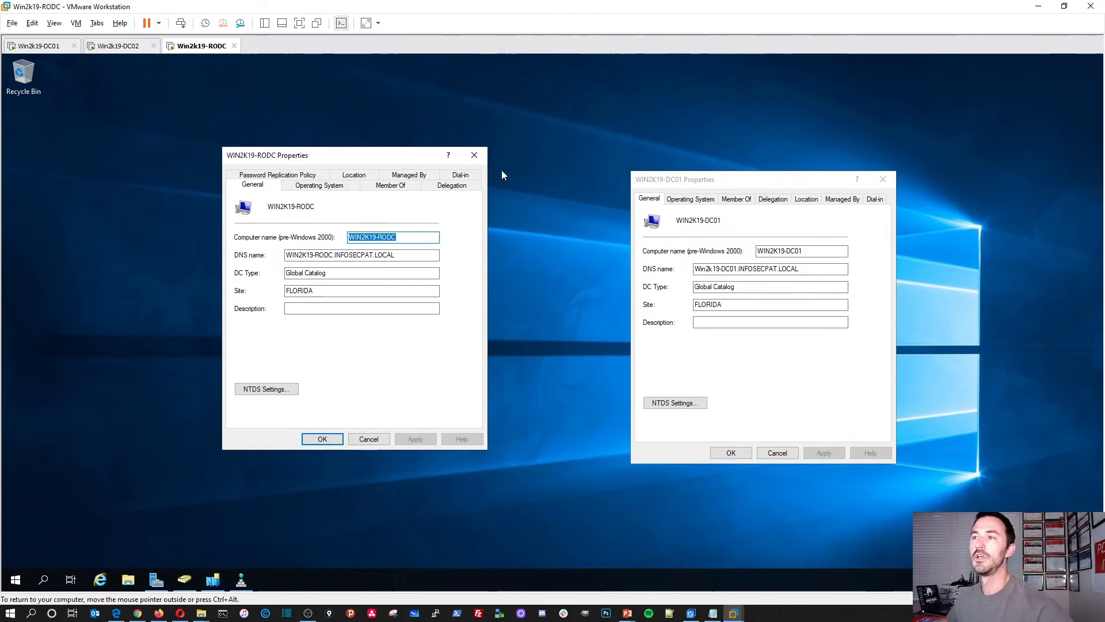
pyautogui.moveTo(643, 179); pyautogui.dragTo(552, 162)
pyautogui.moveTo(390, 155); pyautogui.dragTo(332, 147)
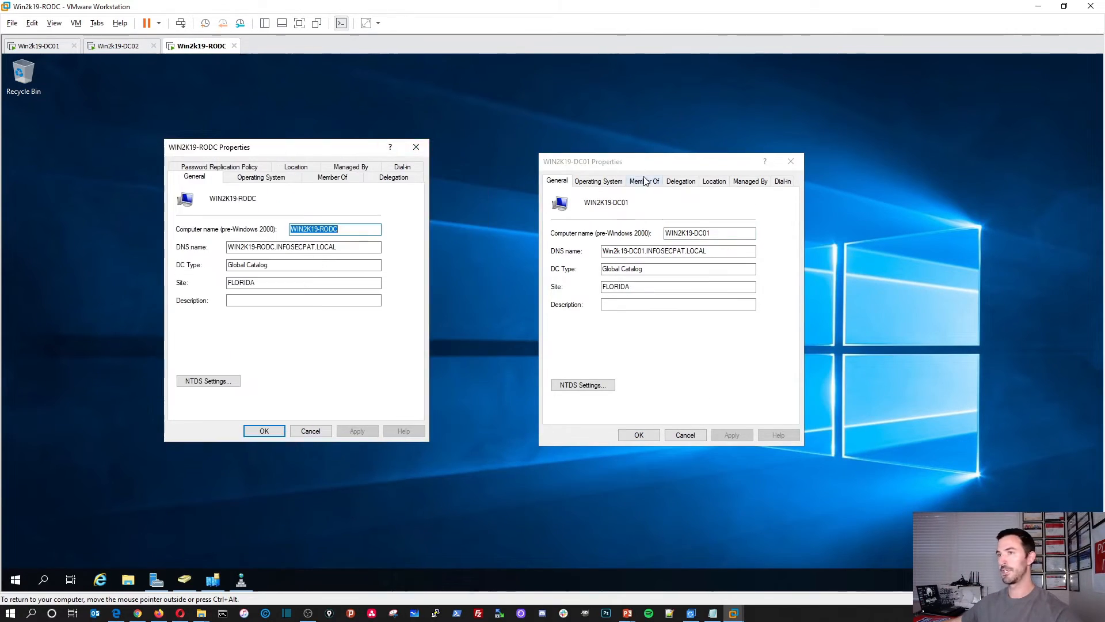
pyautogui.moveTo(647, 169); pyautogui.dragTo(584, 156)
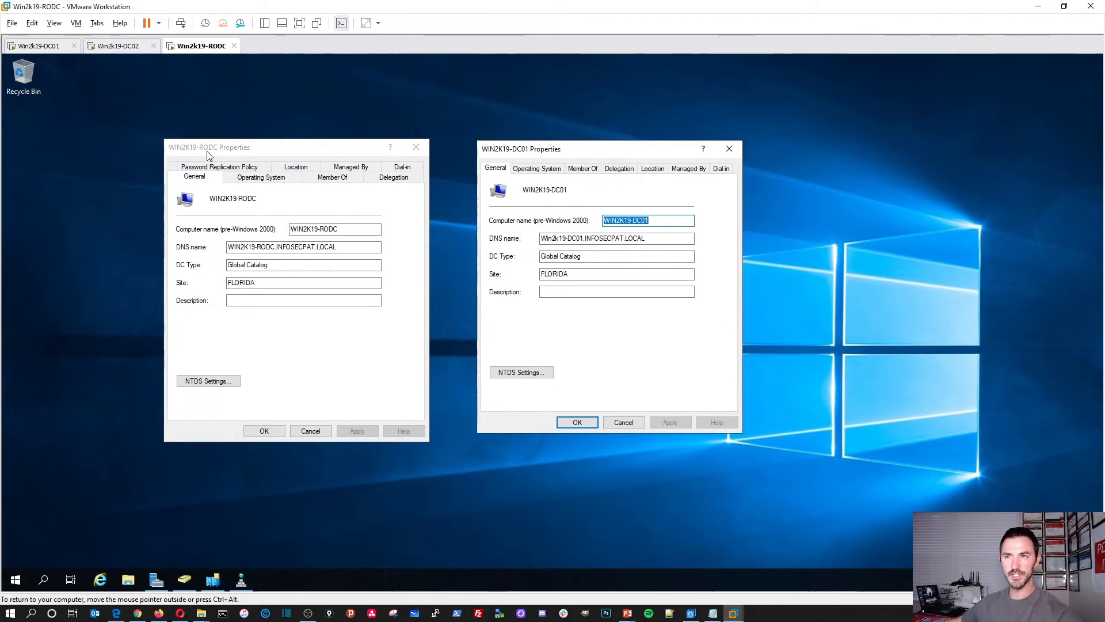
pyautogui.click(225, 152)
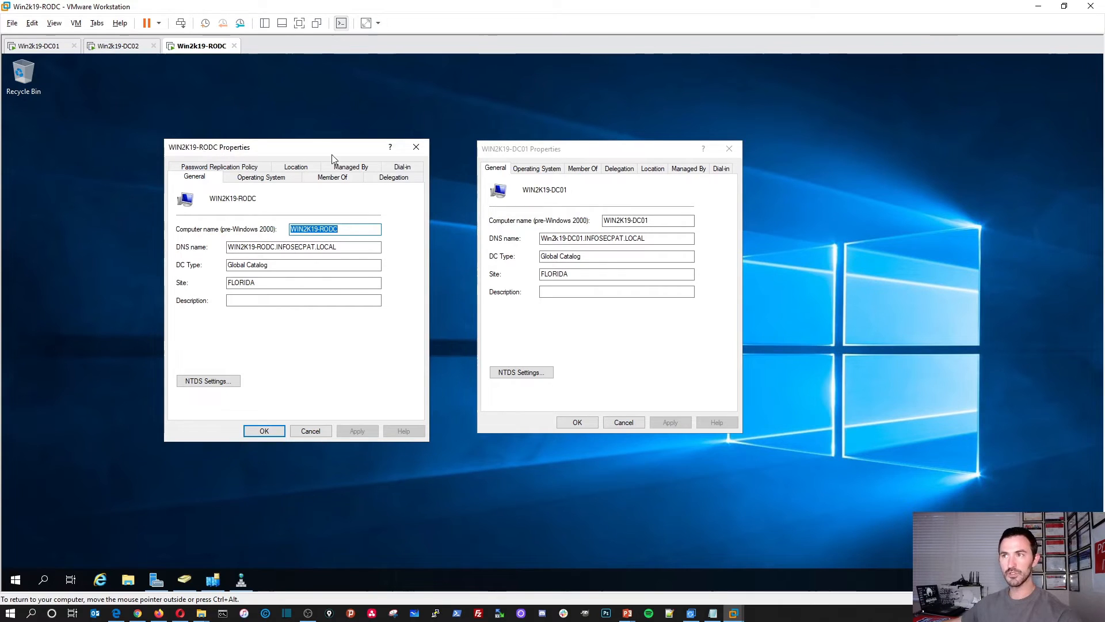
pyautogui.click(529, 155)
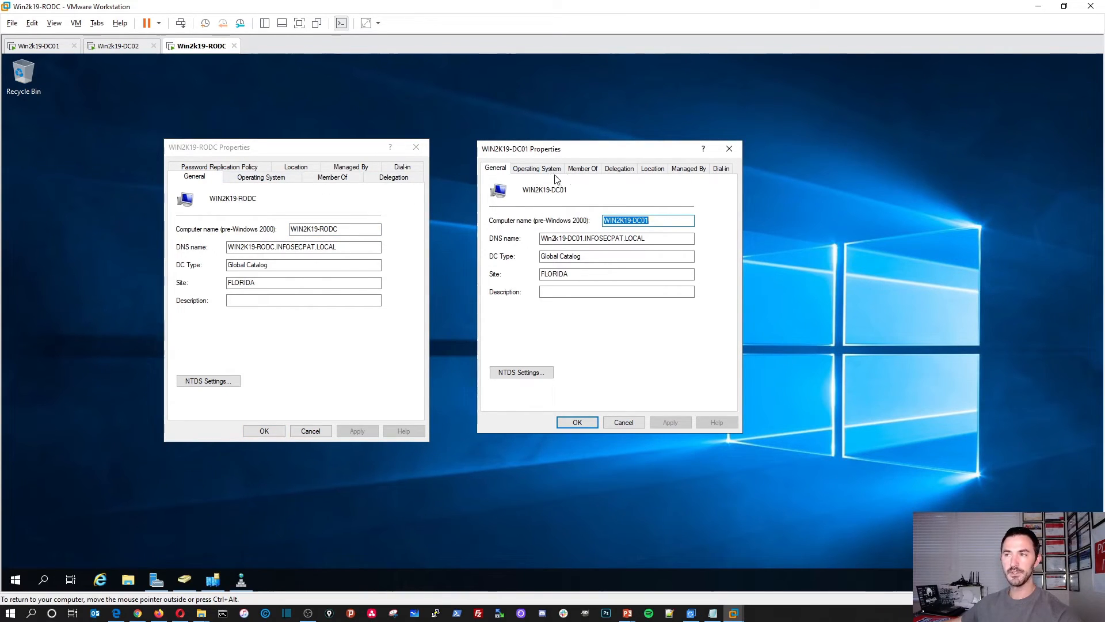
pyautogui.click(211, 169)
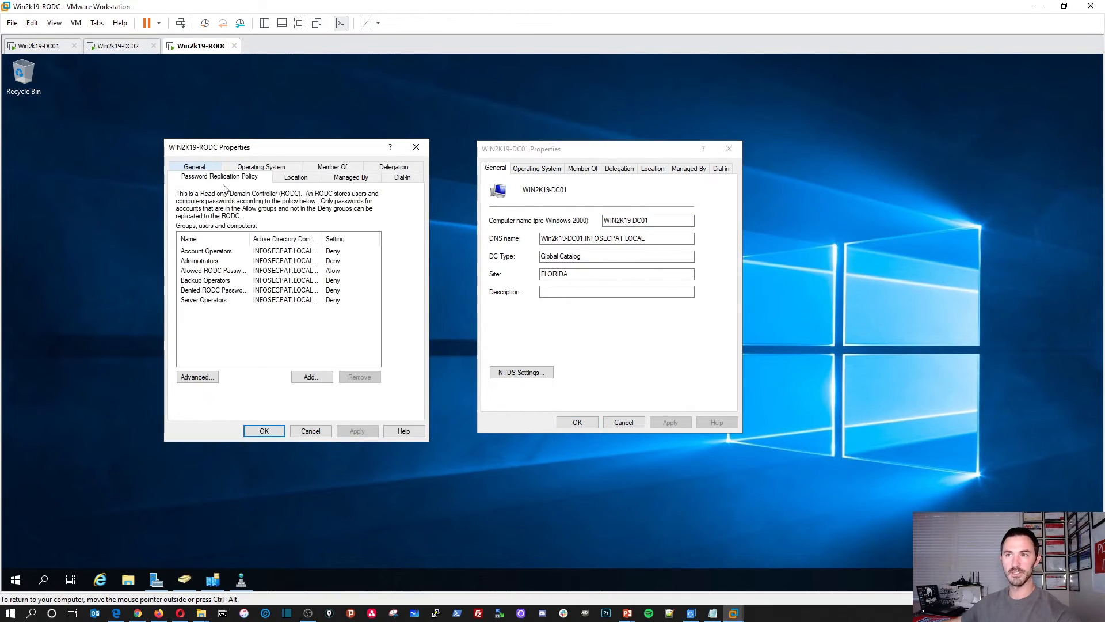
# Step: Add Administrator to the Allowed RODC Password Replication Group, then close the RODC properties
pyautogui.doubleClick(248, 275)
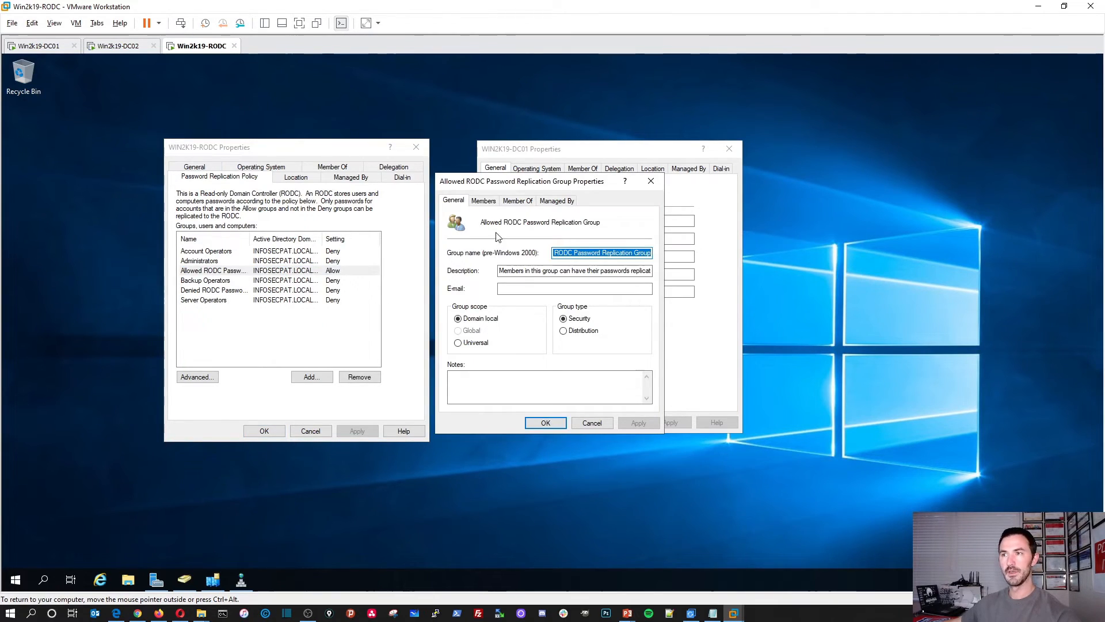
pyautogui.click(497, 205)
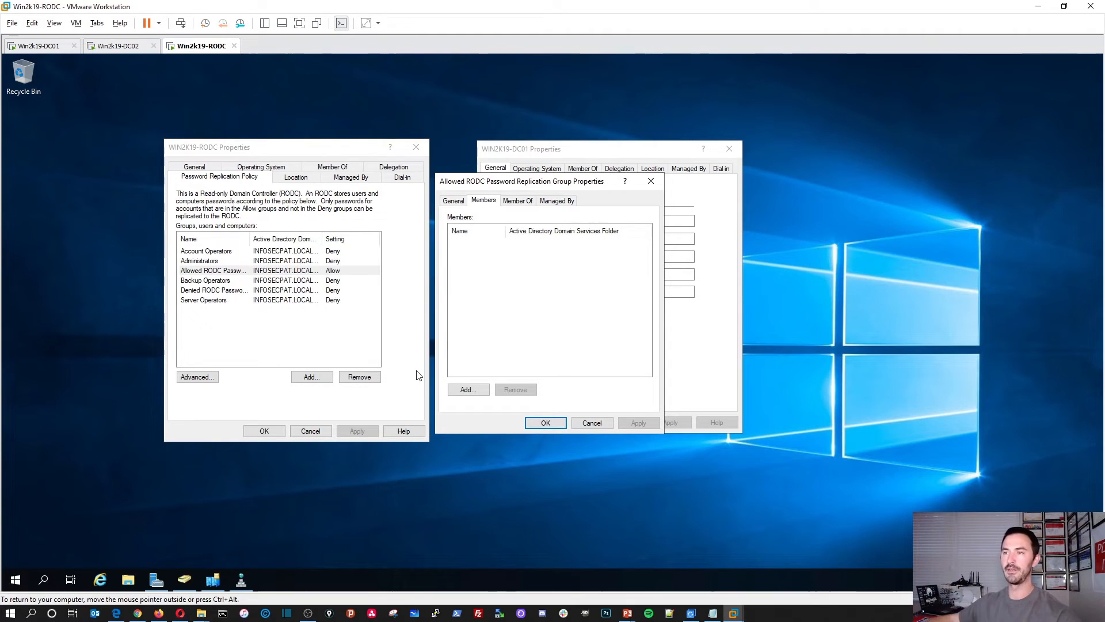
pyautogui.click(467, 392)
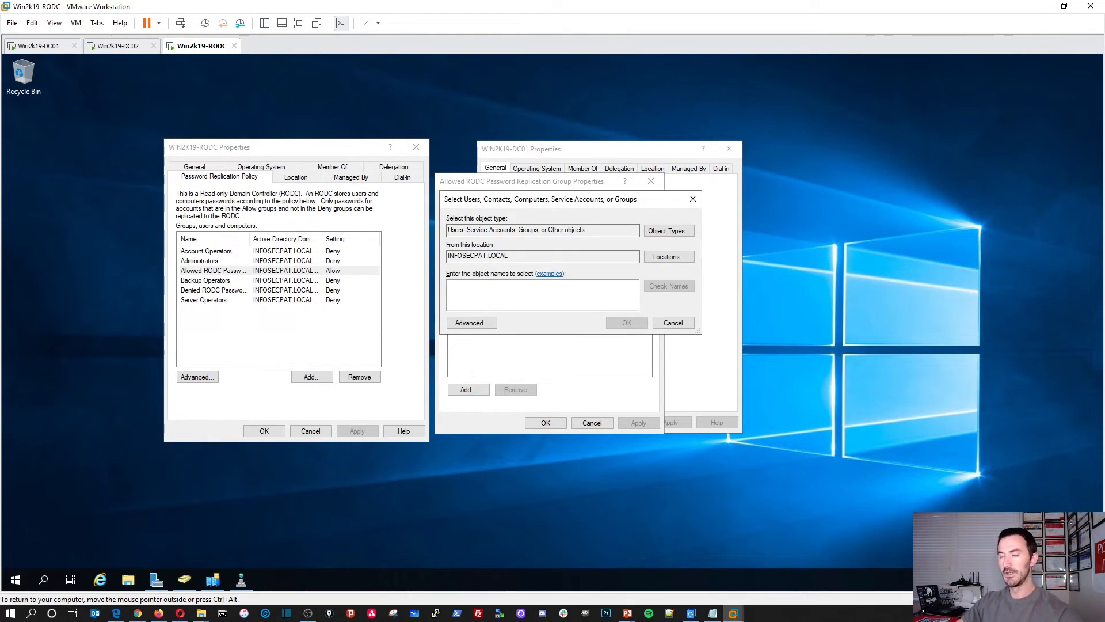
pyautogui.write('adminis')
pyautogui.press('Tab')
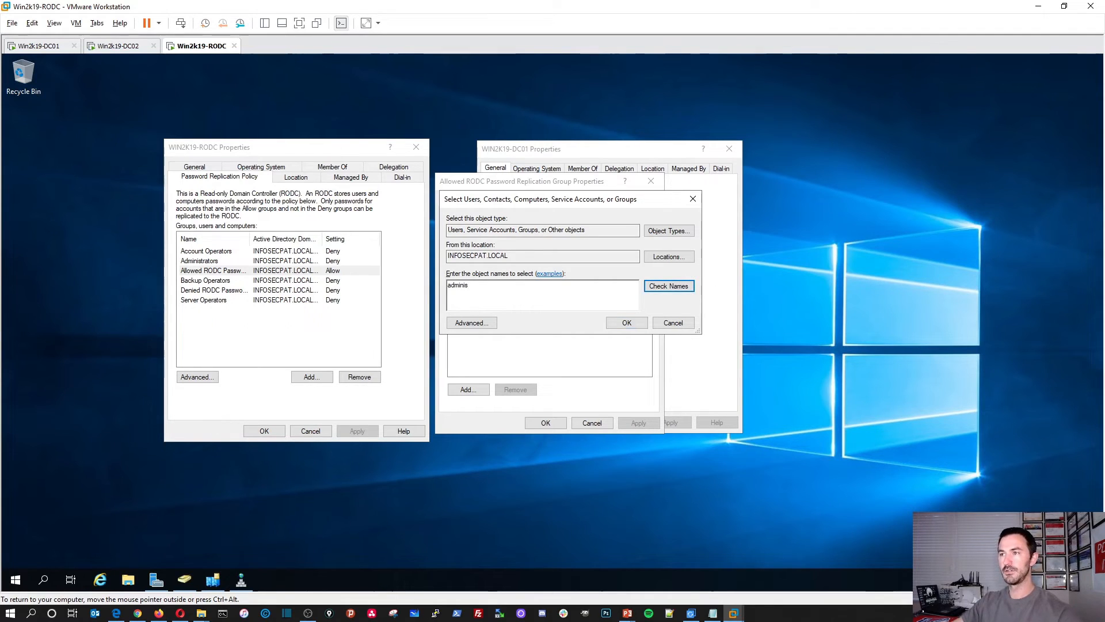
pyautogui.press('Return')
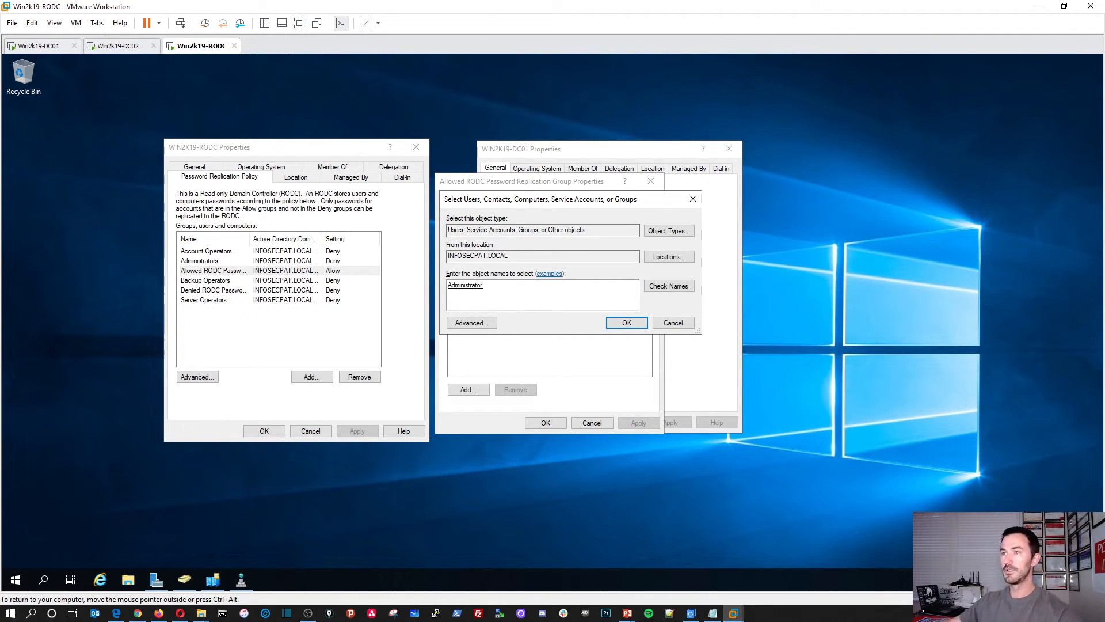
pyautogui.click(608, 323)
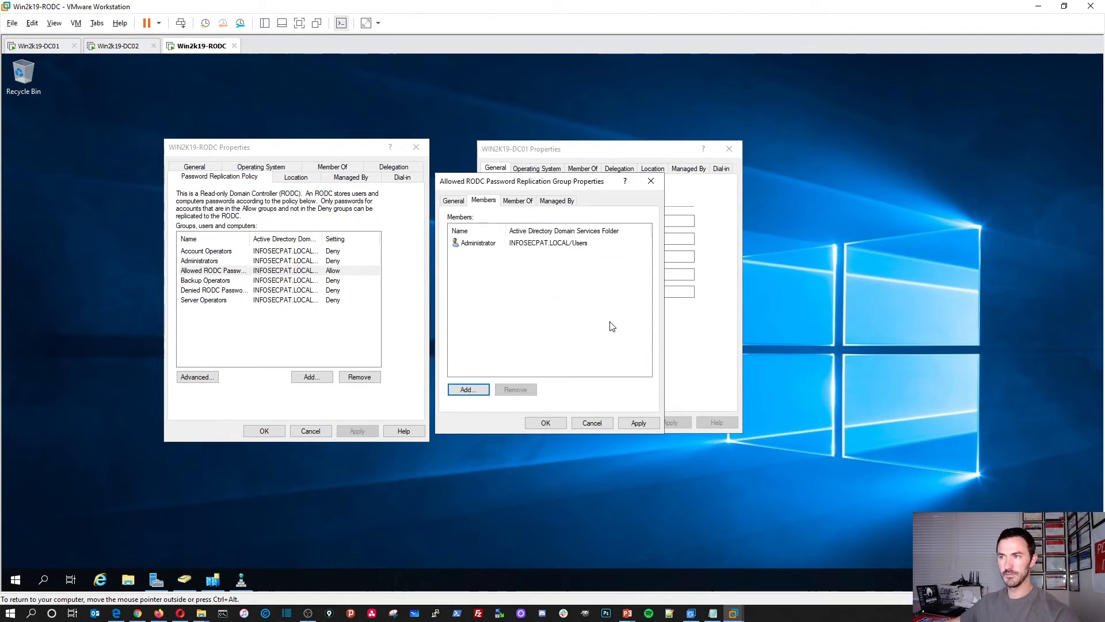
pyautogui.click(554, 426)
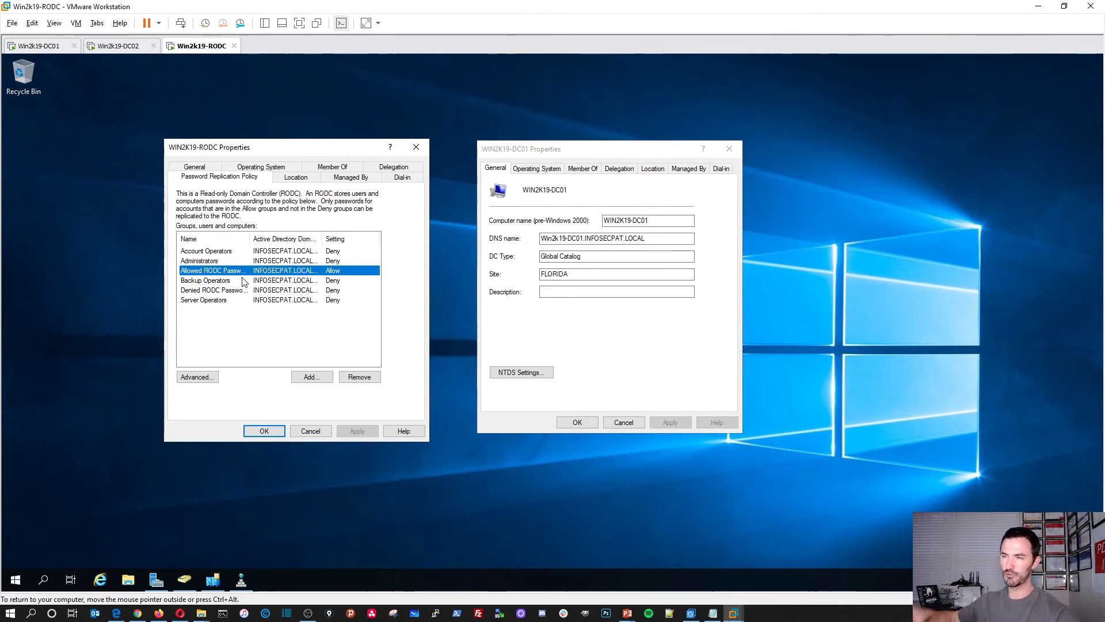
pyautogui.click(264, 430)
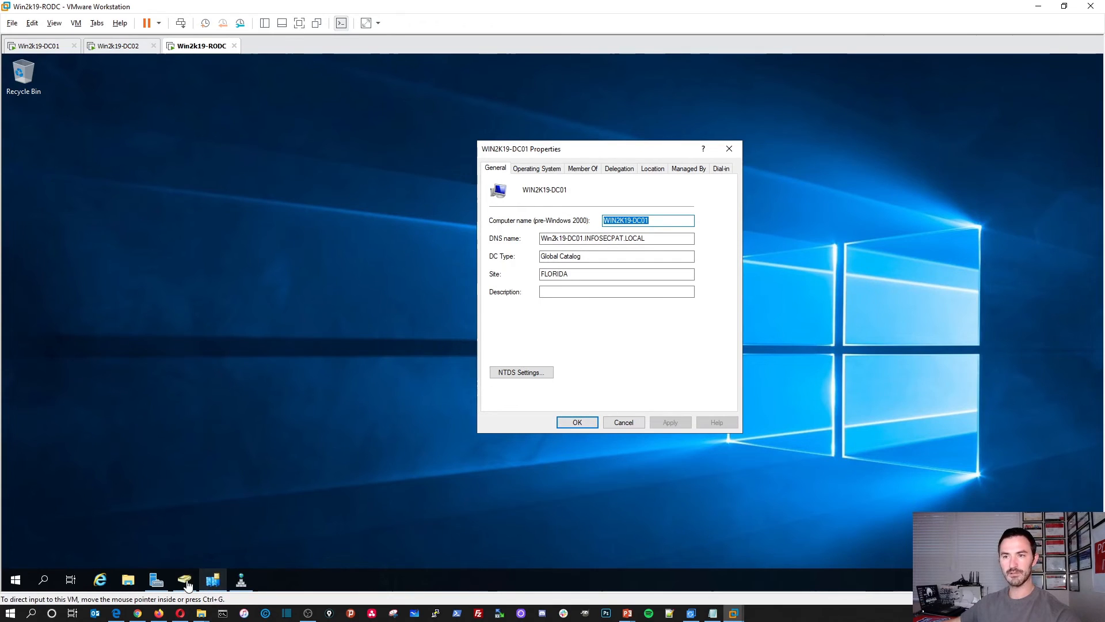
# Step: Connect Active Directory Users and Computers to WIN2K19-RODC, accepting the read-only warning
pyautogui.moveTo(185, 579)
pyautogui.click(185, 536)
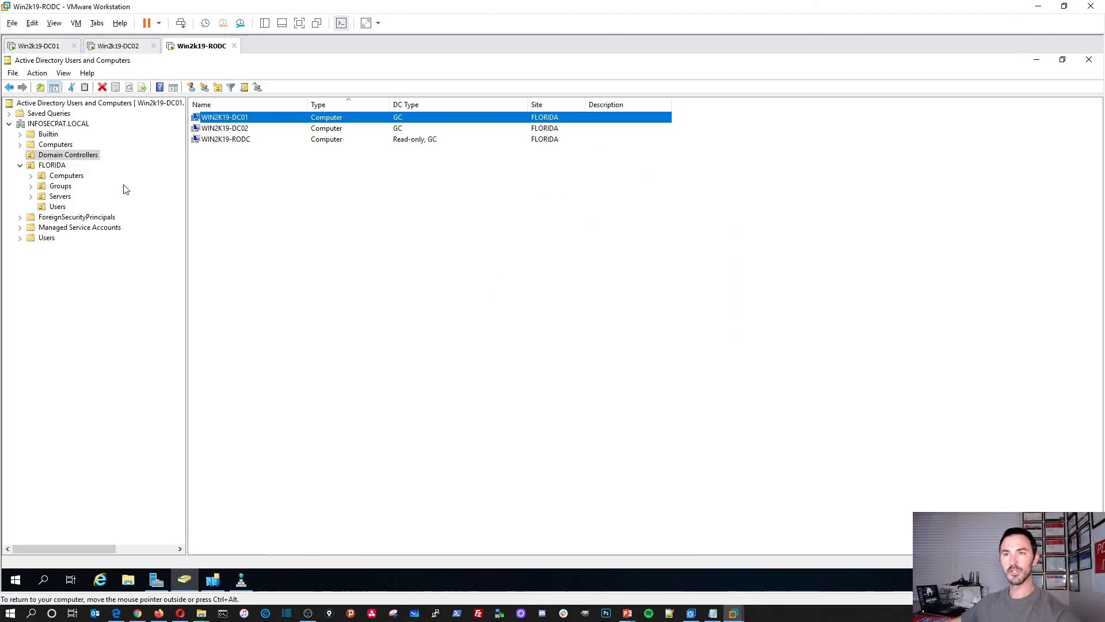
pyautogui.click(53, 124)
pyautogui.rightClick(51, 125)
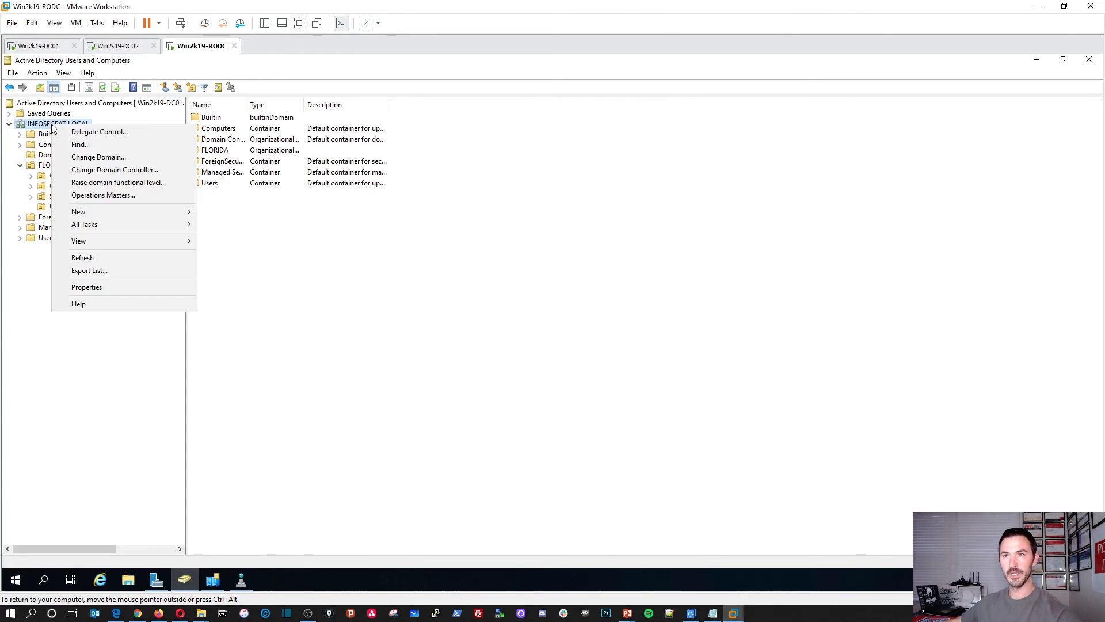
pyautogui.click(84, 171)
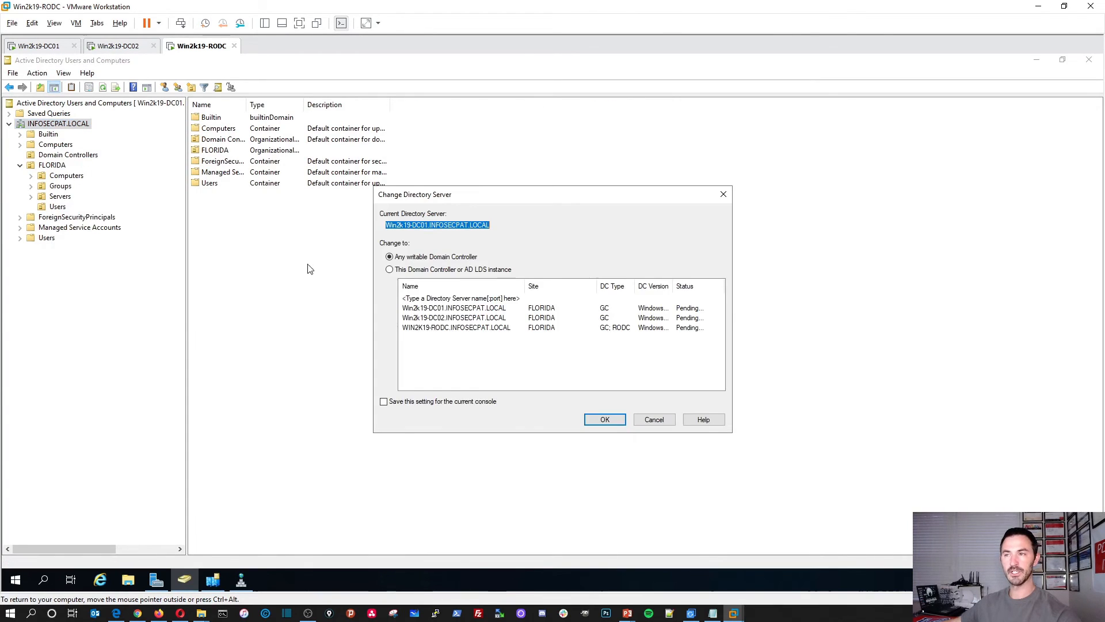
pyautogui.click(390, 271)
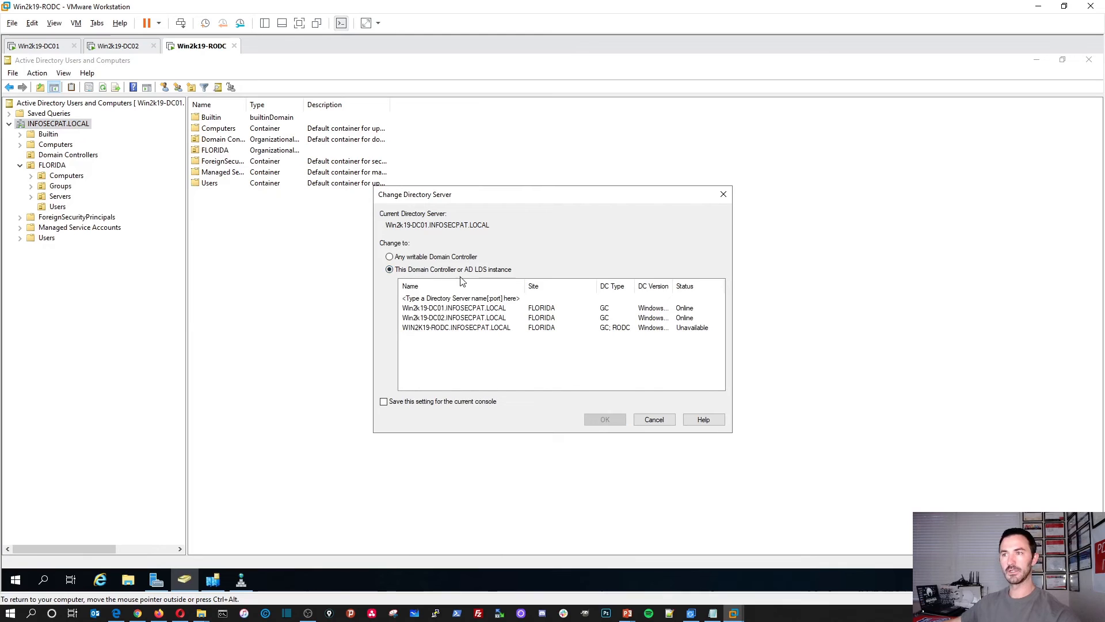
pyautogui.click(473, 328)
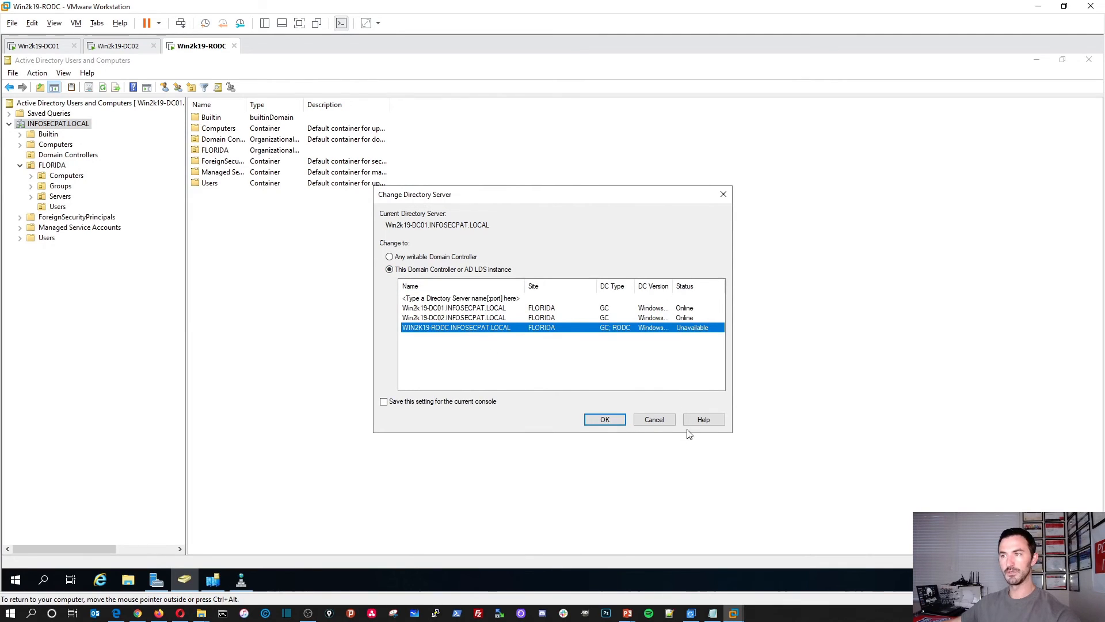
pyautogui.click(605, 419)
pyautogui.click(639, 357)
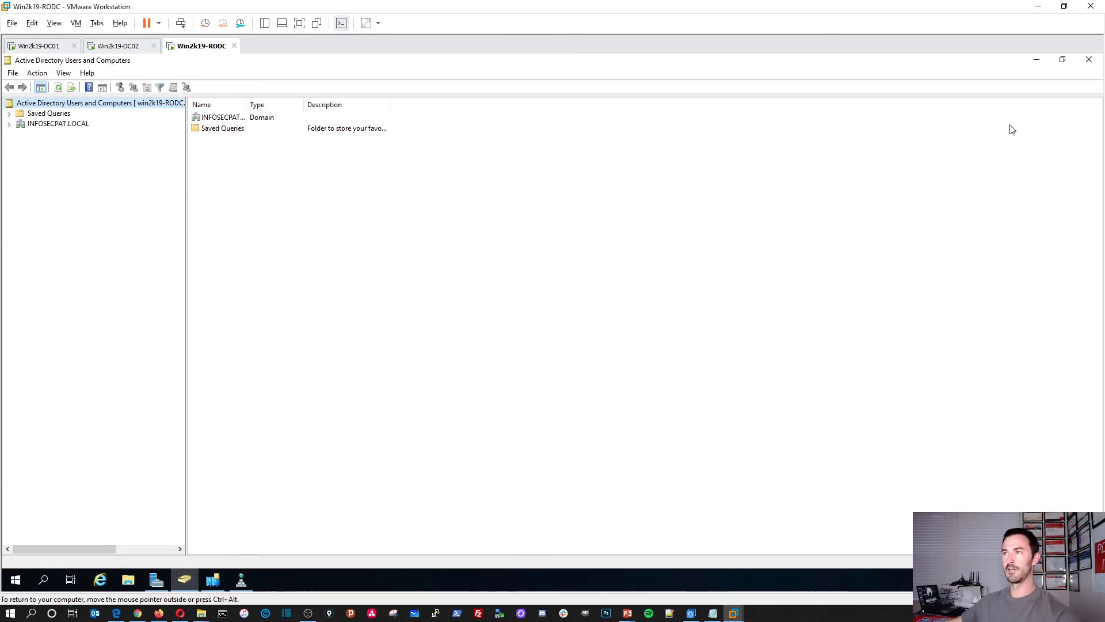
# Step: Open the WIN2K19-RODC properties from the Domain Controllers container
pyautogui.doubleClick(214, 117)
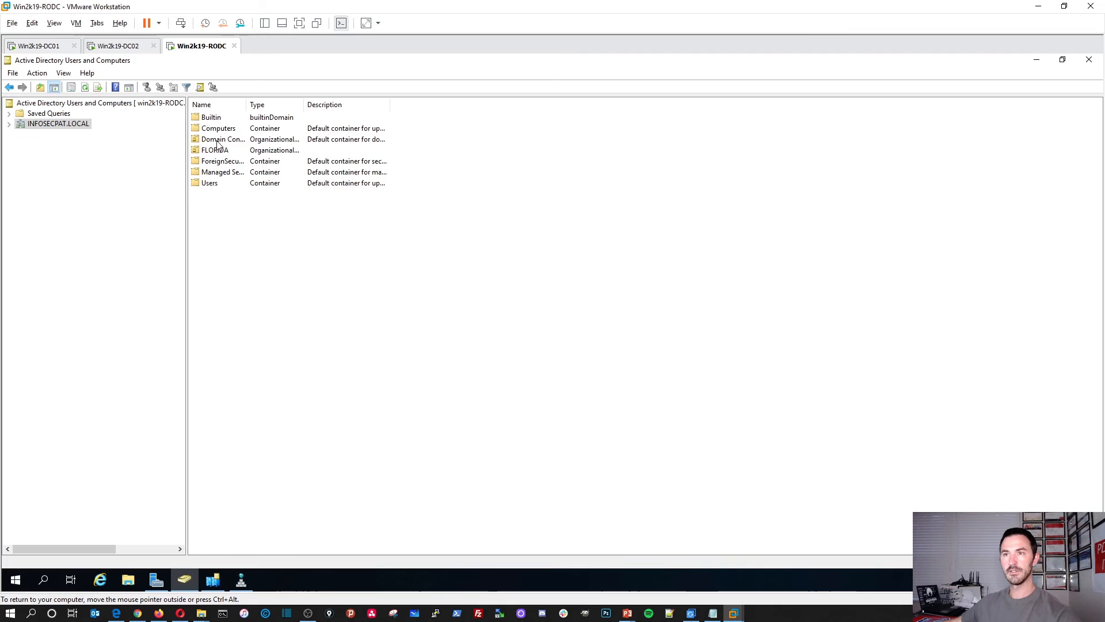
pyautogui.doubleClick(218, 141)
pyautogui.doubleClick(222, 141)
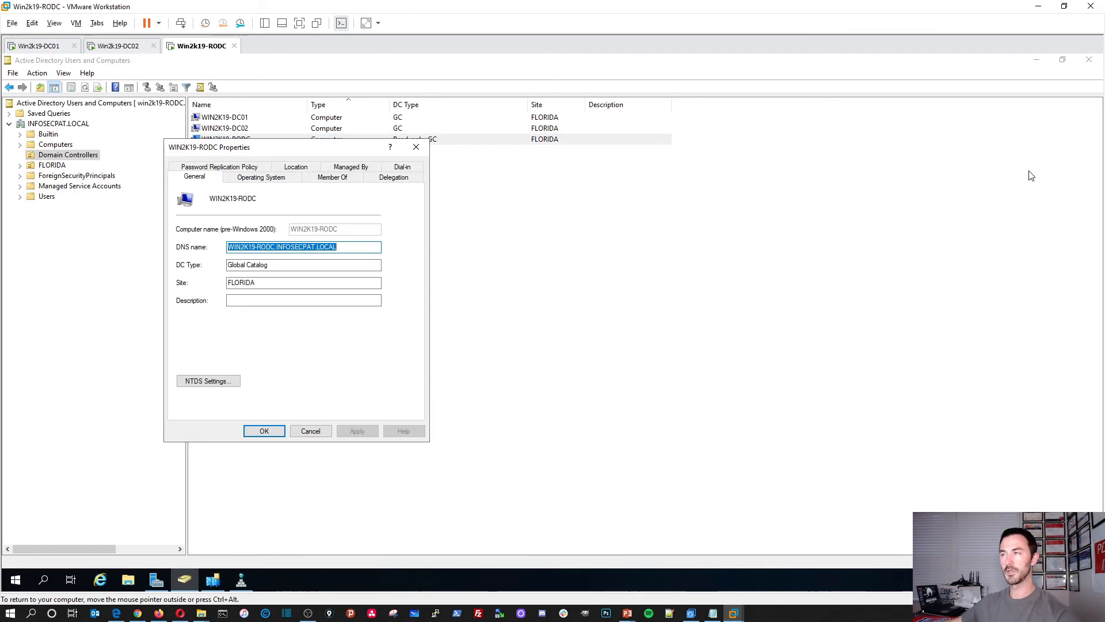
# Step: Check the Allowed RODC Password Replication Group's members in the RODC's Password Replication Policy
pyautogui.click(1036, 61)
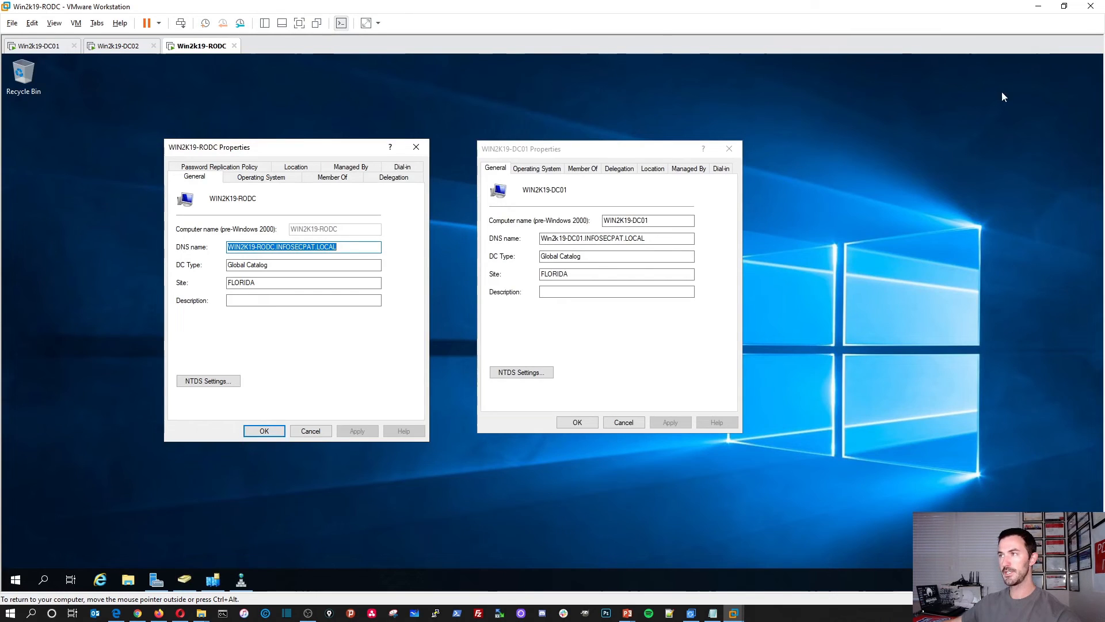
pyautogui.click(223, 171)
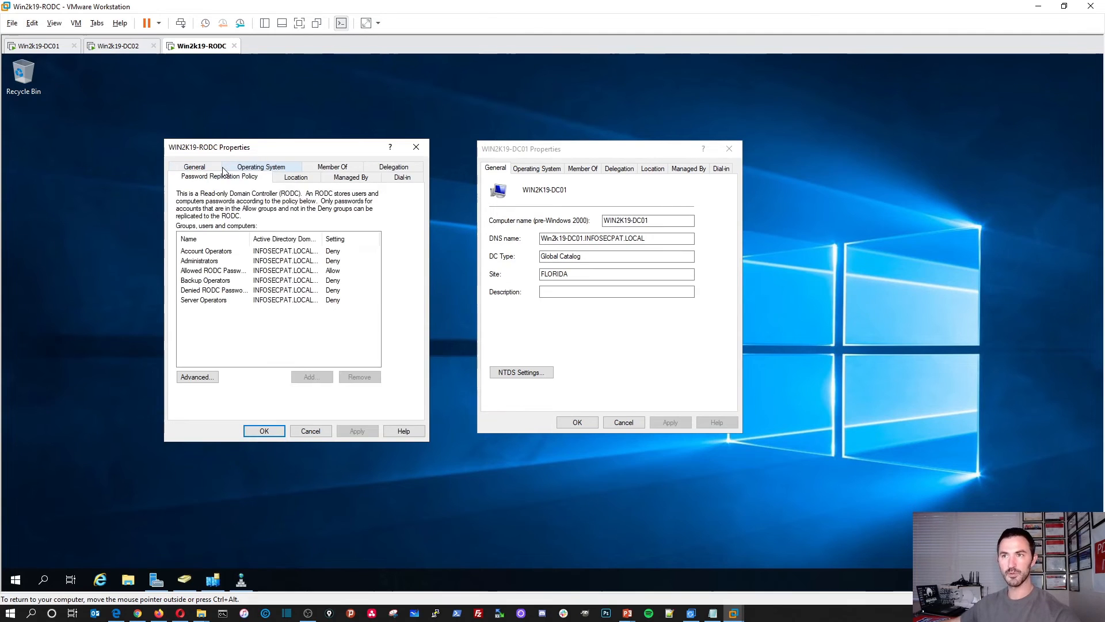
pyautogui.click(248, 274)
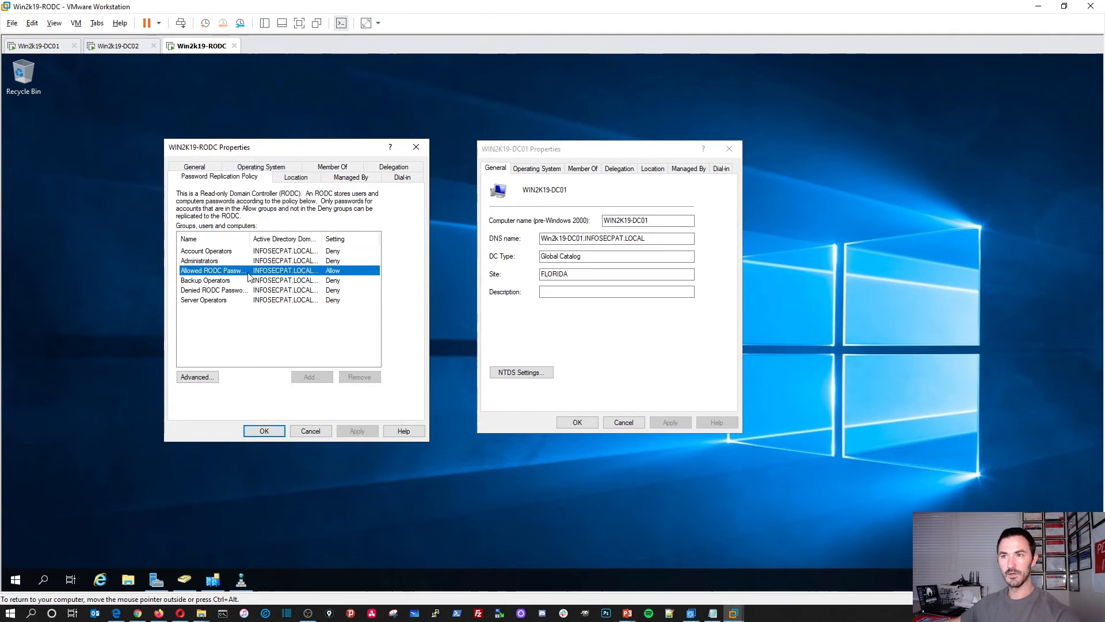
pyautogui.doubleClick(248, 277)
pyautogui.click(227, 181)
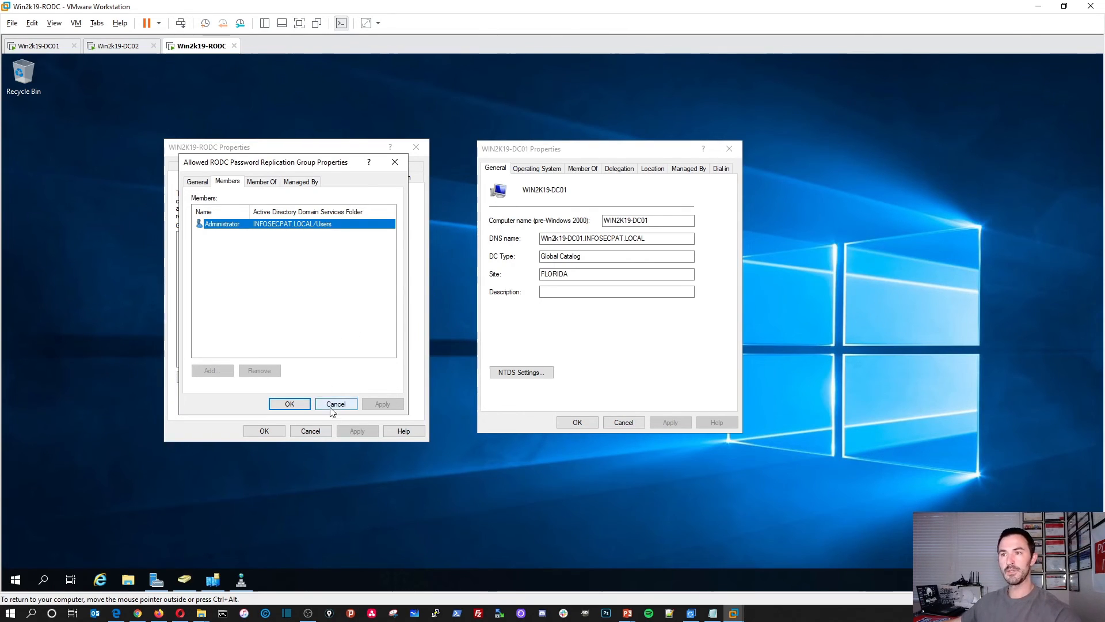
# Step: Close the group's properties and dismiss the DC01 properties without changes
pyautogui.click(290, 404)
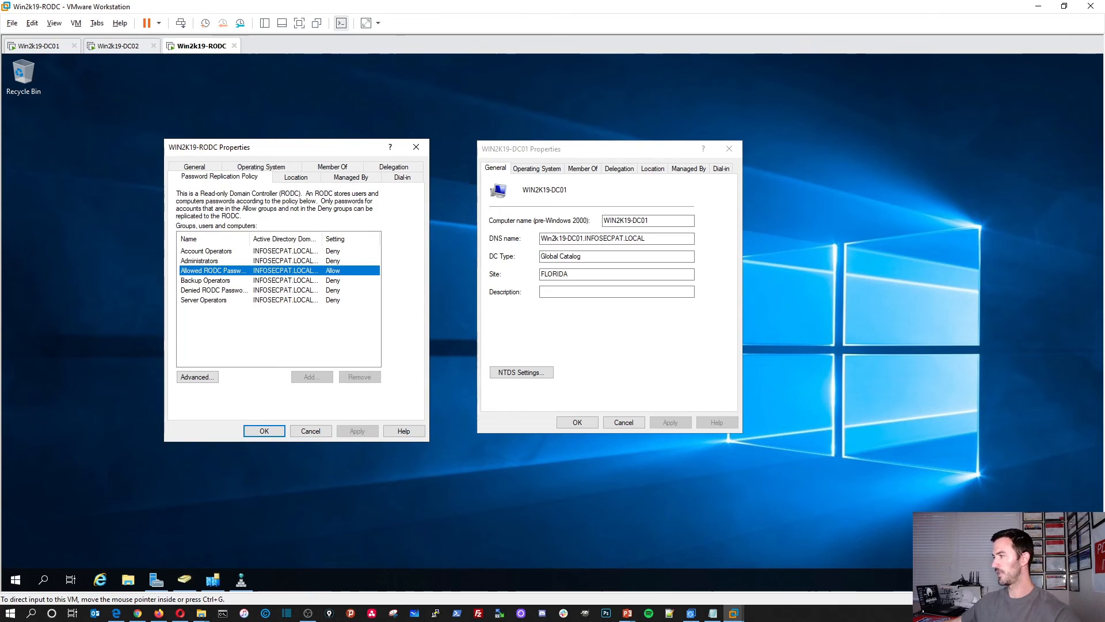
pyautogui.hotkey('alt', 'Tab')
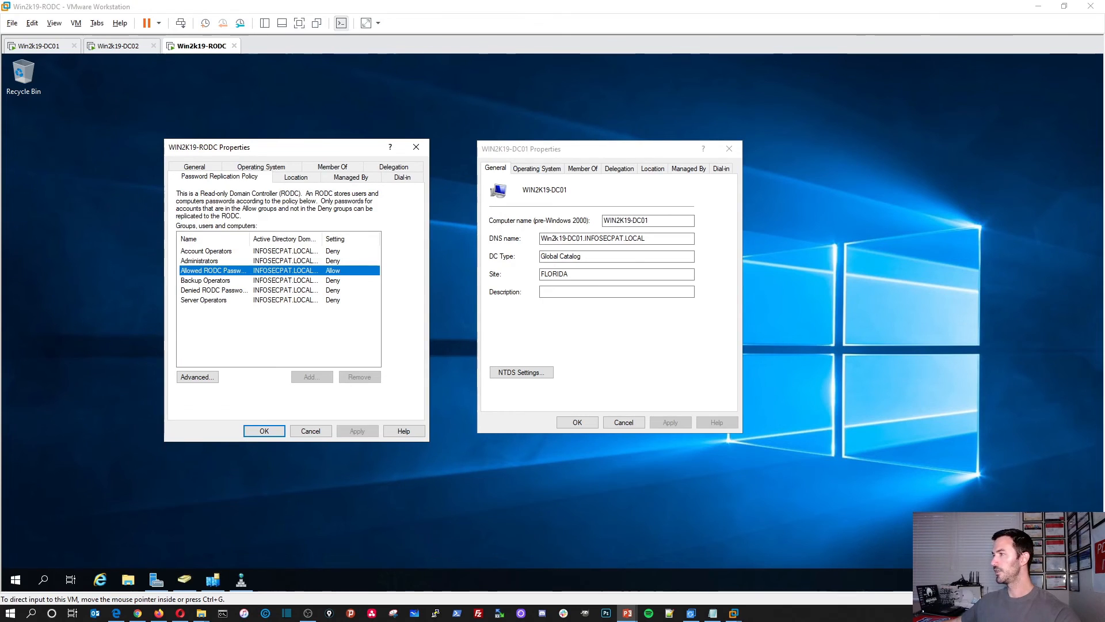
pyautogui.click(902, 284)
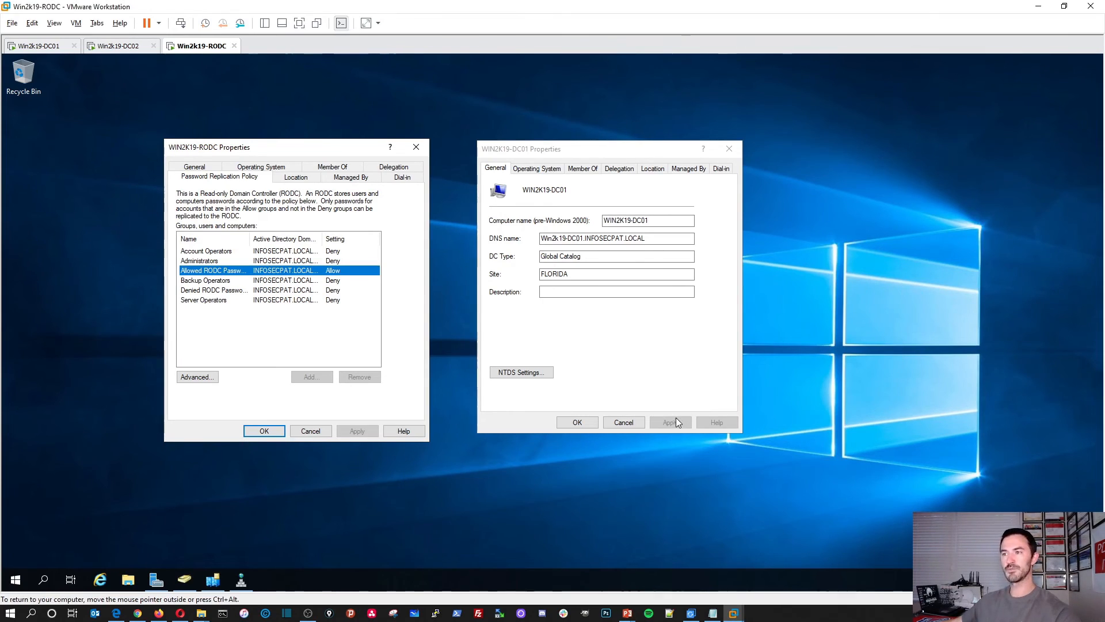
pyautogui.click(623, 422)
# Step: Close the RODC properties and bring DNS Manager to the front
pyautogui.click(264, 430)
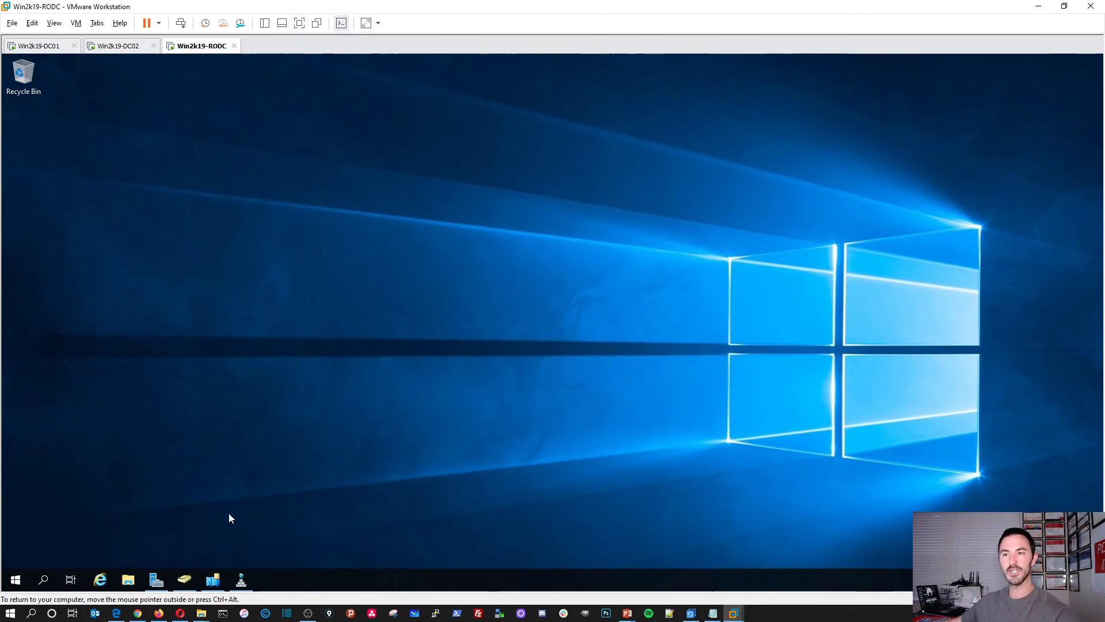
pyautogui.click(183, 578)
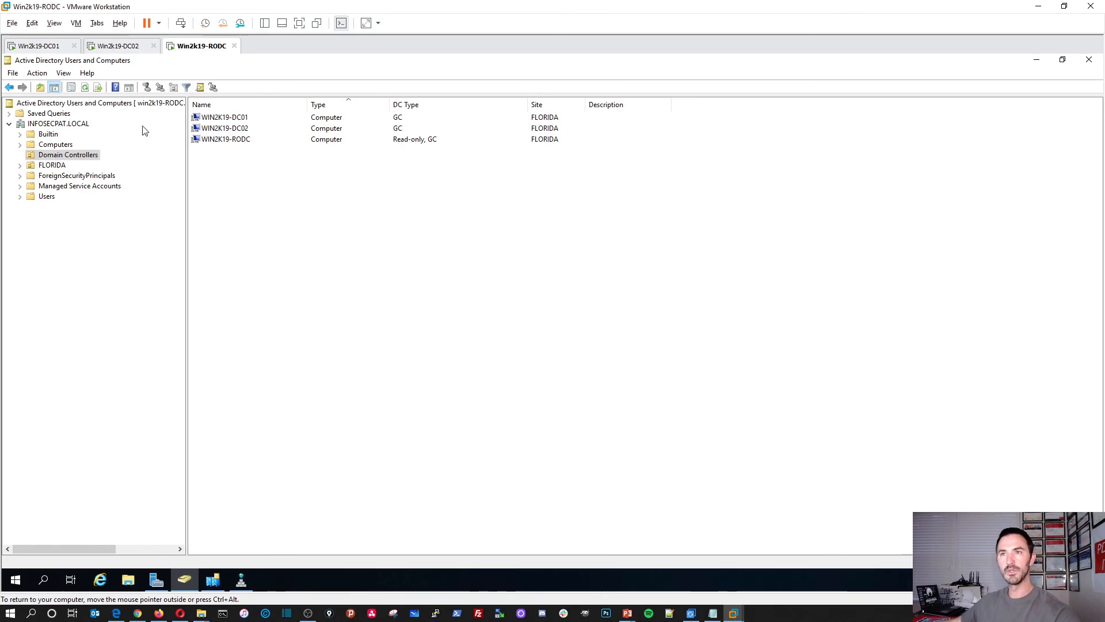
pyautogui.click(241, 579)
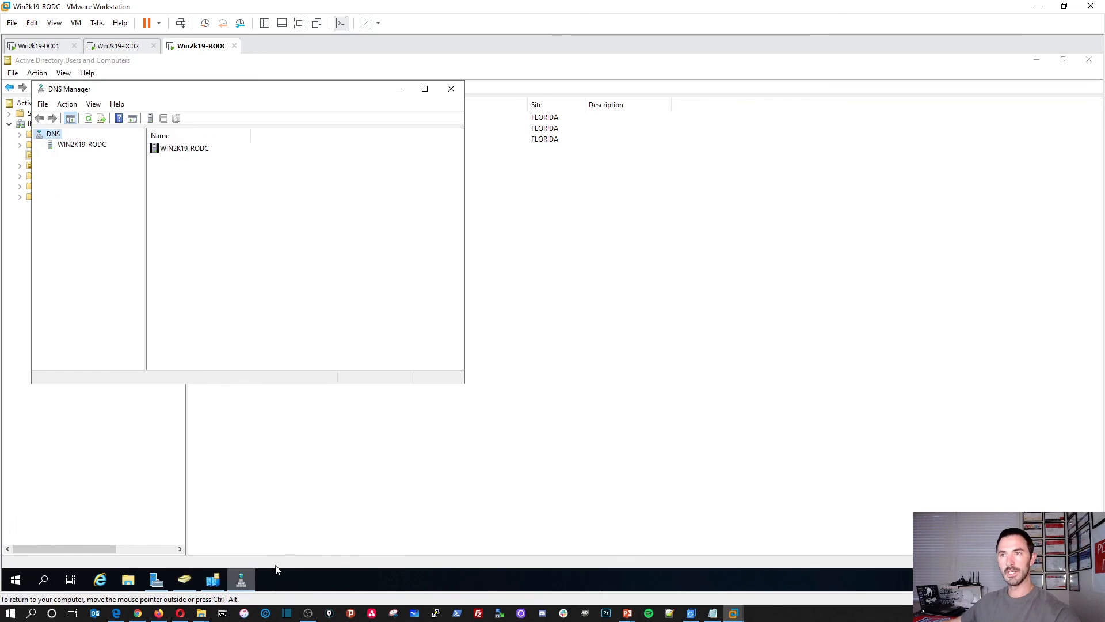
# Step: Inspect the win2k19-RODC host record in the INFOSECPAT.LOCAL zone, then close DNS Manager
pyautogui.doubleClick(193, 150)
pyautogui.doubleClick(194, 149)
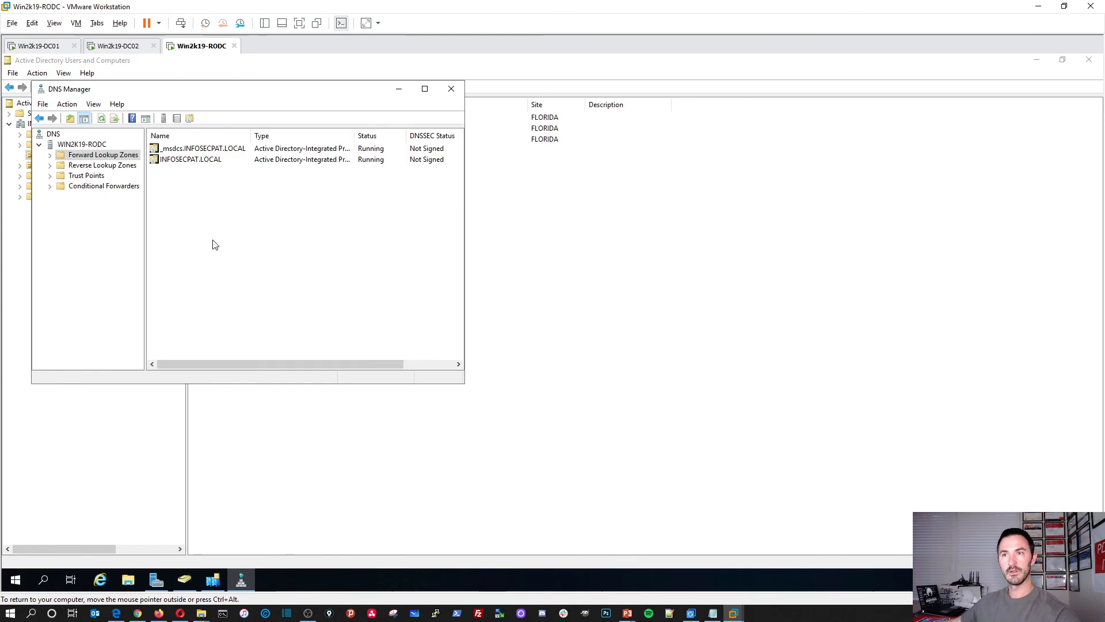
pyautogui.click(200, 161)
pyautogui.doubleClick(200, 161)
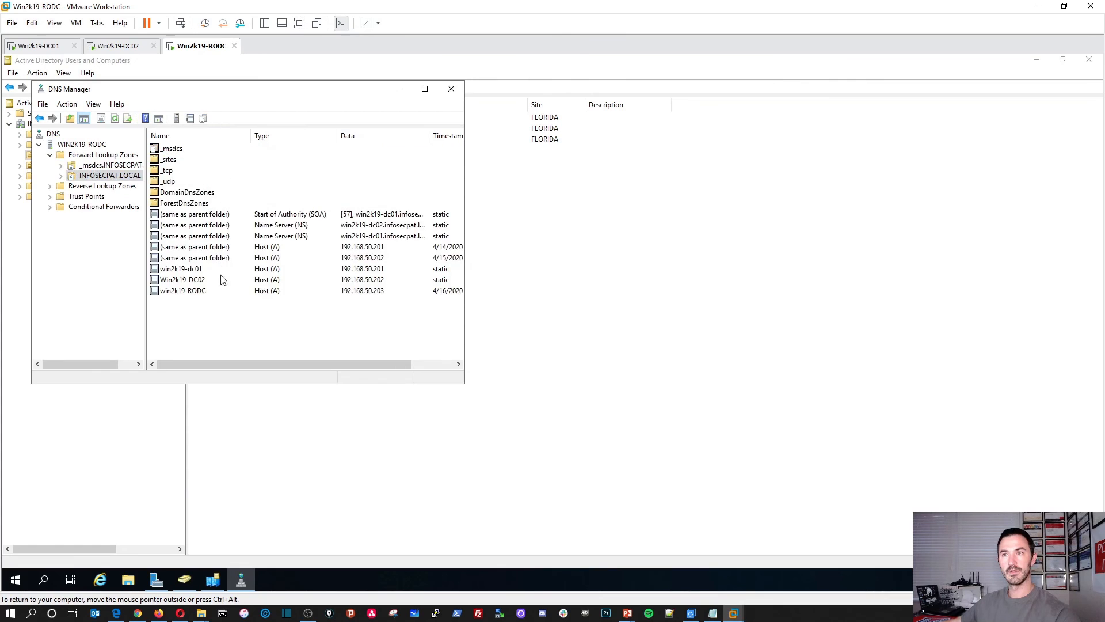
pyautogui.doubleClick(197, 291)
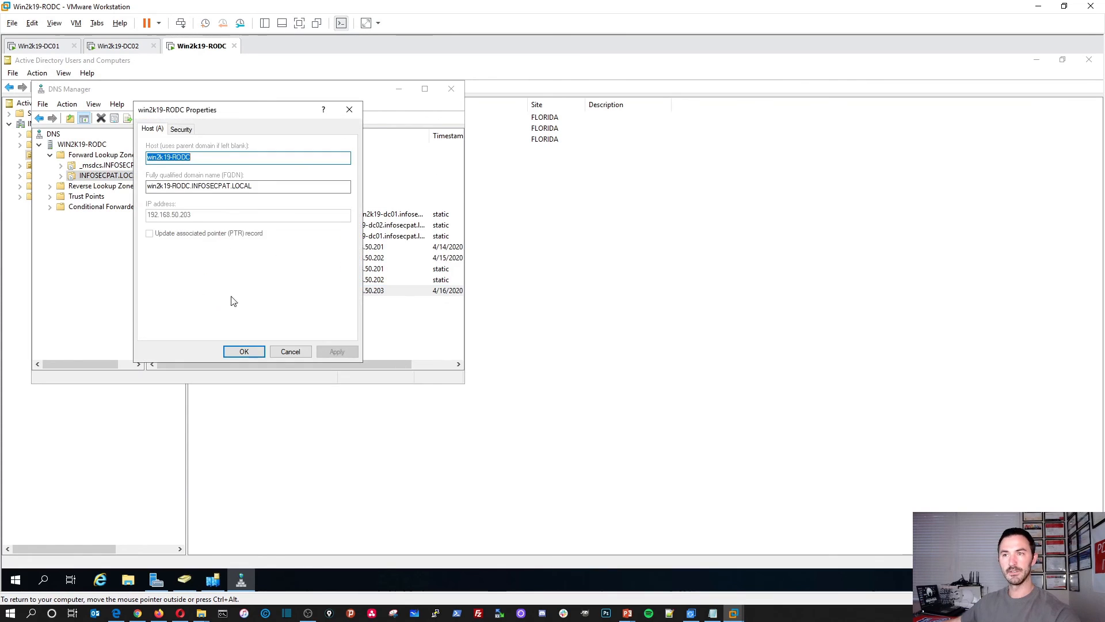
pyautogui.click(349, 109)
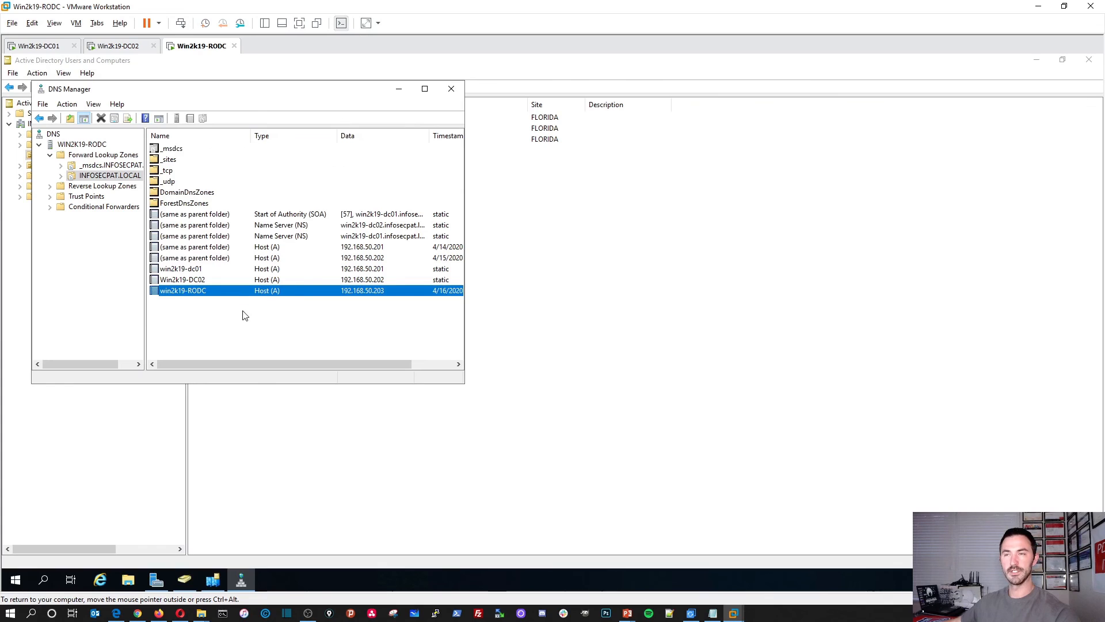
pyautogui.click(451, 89)
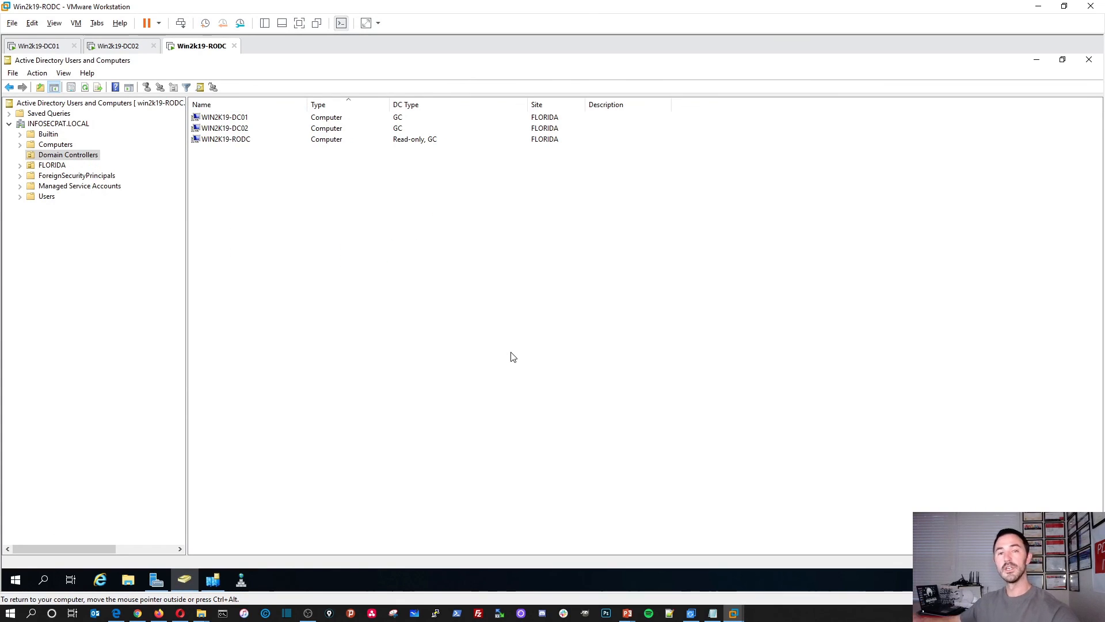